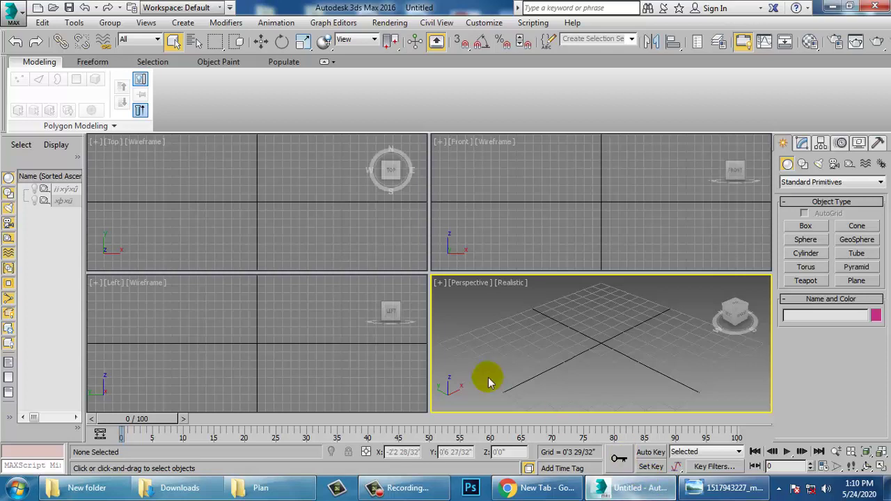
left_click(541, 193)
left_click(335, 244)
left_click(219, 302)
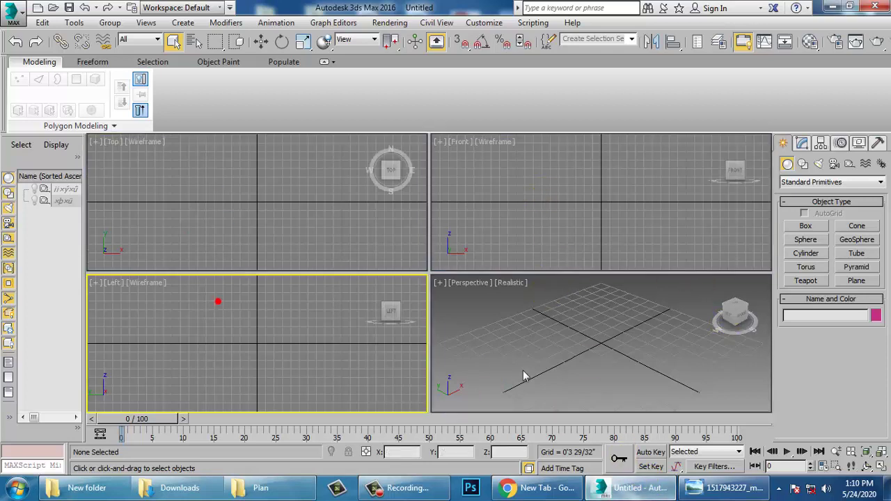
left_click(489, 262)
left_click(281, 344)
left_click(501, 396)
left_click(517, 258)
left_click(328, 233)
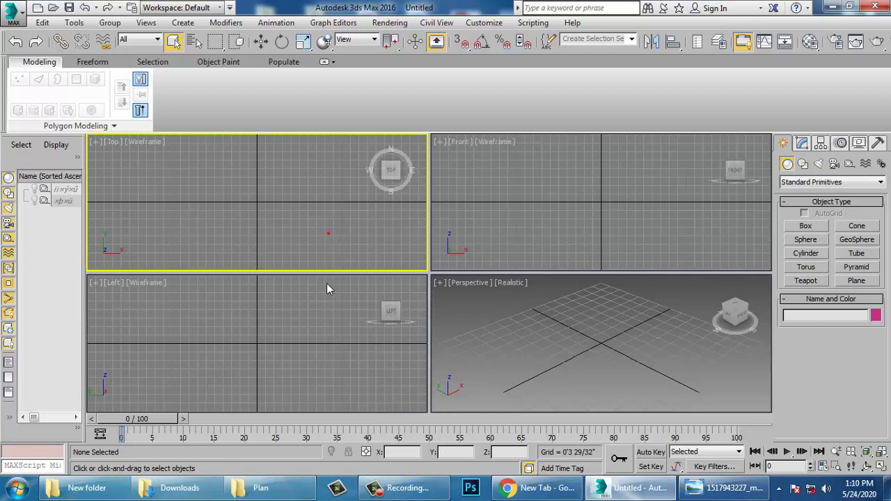
left_click(327, 328)
left_click(503, 367)
left_click(258, 237)
left_click(280, 352)
left_click(591, 368)
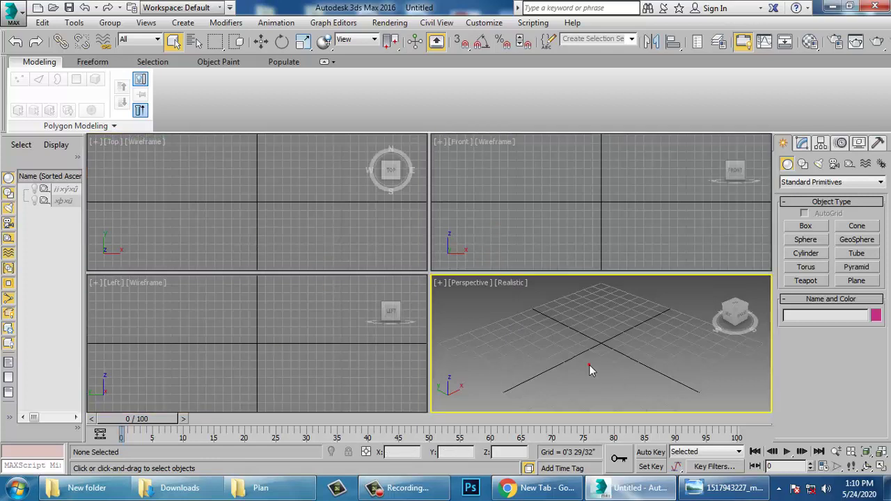
left_click(535, 266)
left_click(275, 234)
left_click(286, 335)
left_click(752, 358)
- Maximize the Top viewport and choose the Bedroom Interior Layout Presentation Plan DWG from the desktop's Plan folder for import
left_click(247, 228)
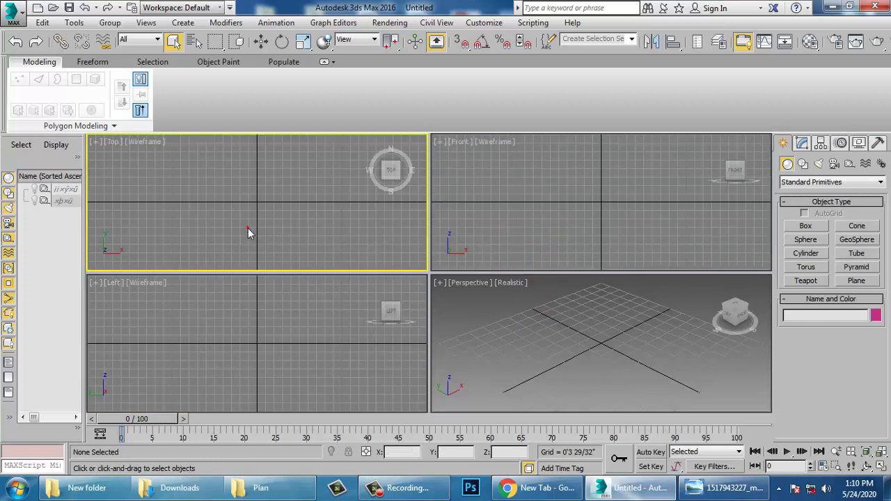
key("alt+w")
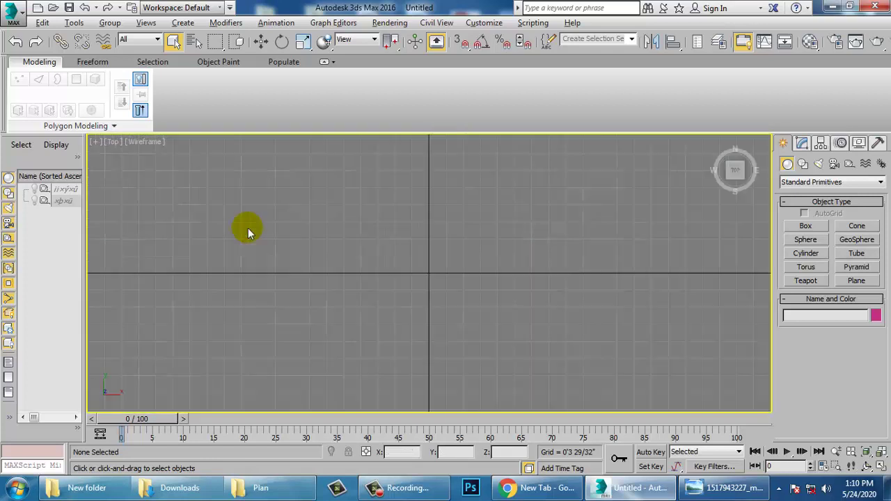
left_click(8, 10)
left_click(42, 185)
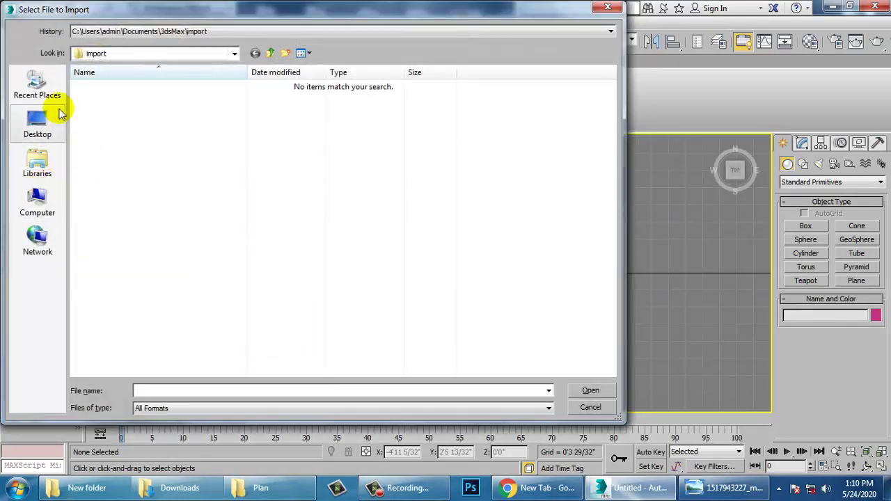
left_click(57, 117)
scroll(271, 226, "down", 5)
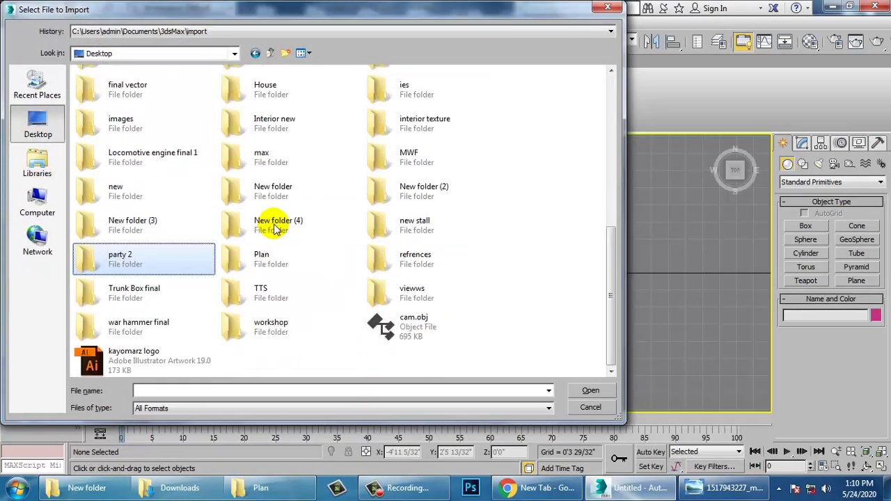
double_click(256, 259)
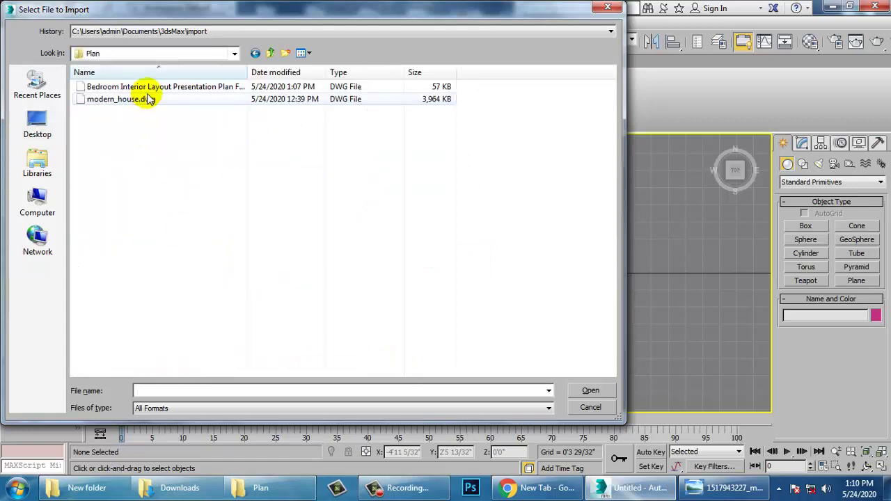
double_click(156, 87)
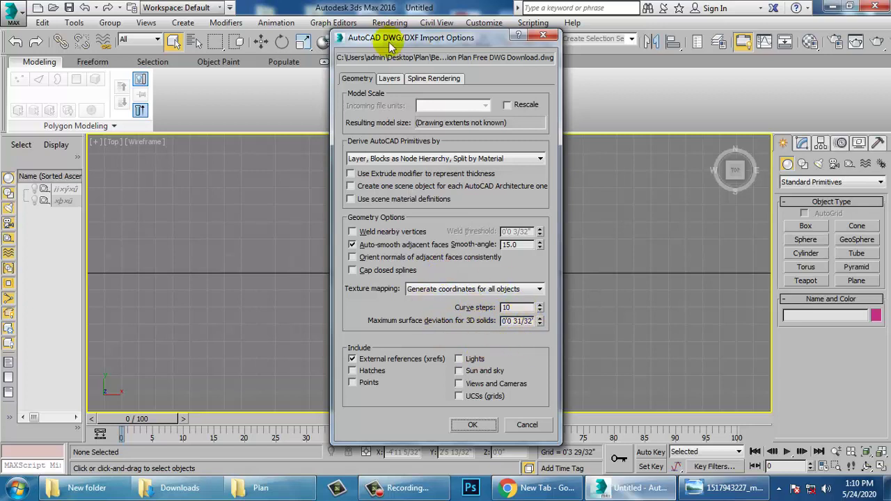
- Review the layer and geometry import options and import the bedroom plan with the default settings
left_click(387, 79)
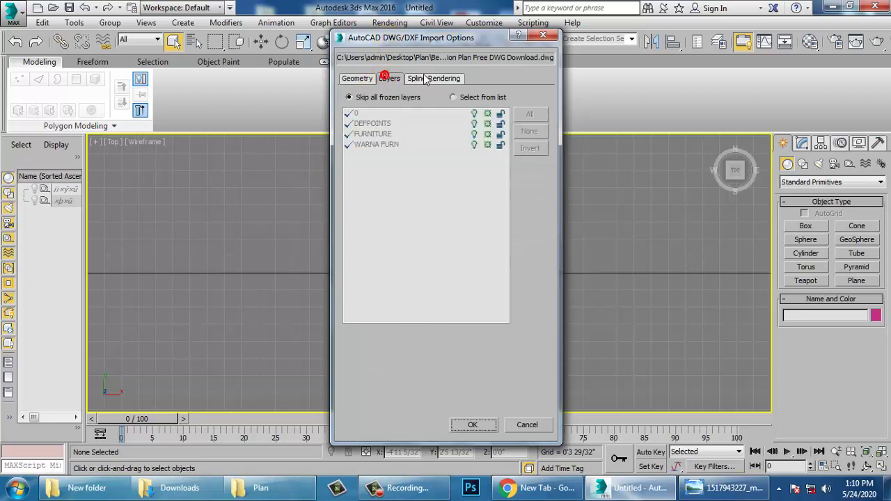
left_click(356, 79)
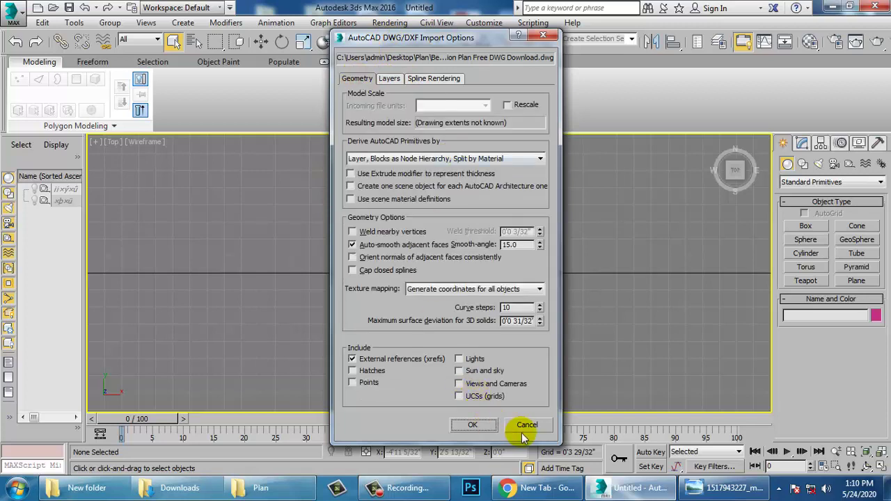
left_click(473, 425)
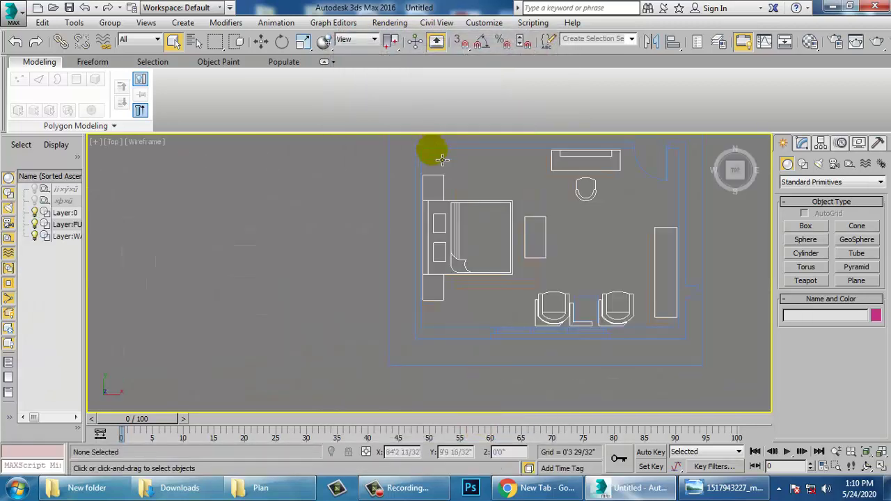
- Examine the imported bedroom plan in the Top view, selecting the Layer:0 outline shape
scroll(459, 313, "down", 4)
scroll(473, 299, "up", 5)
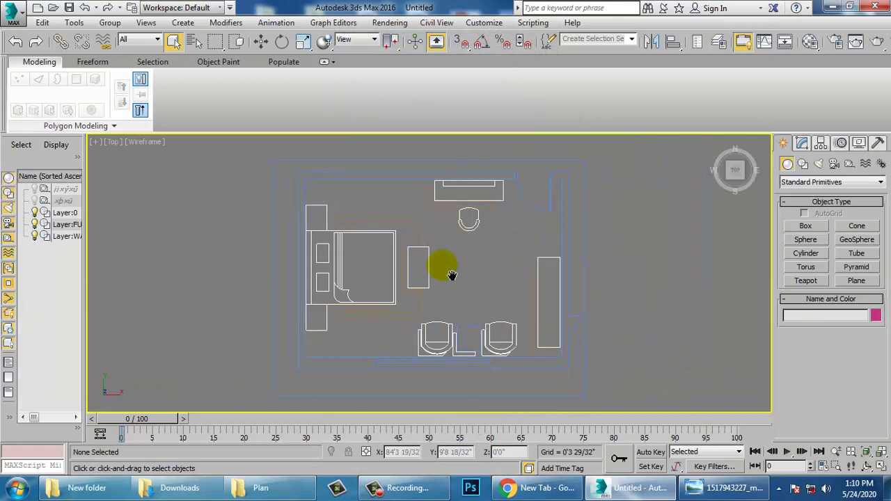
left_click(266, 329)
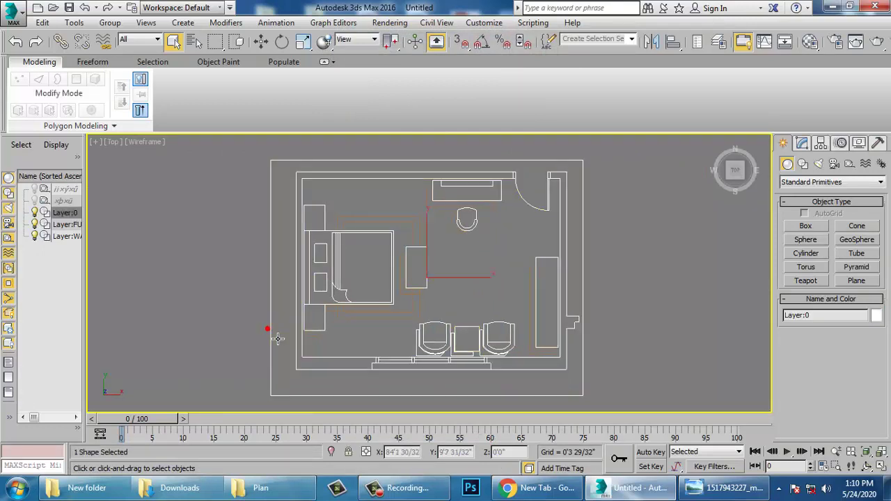
middle_click_drag(373, 356, 368, 341)
scroll(370, 345, "up", 4)
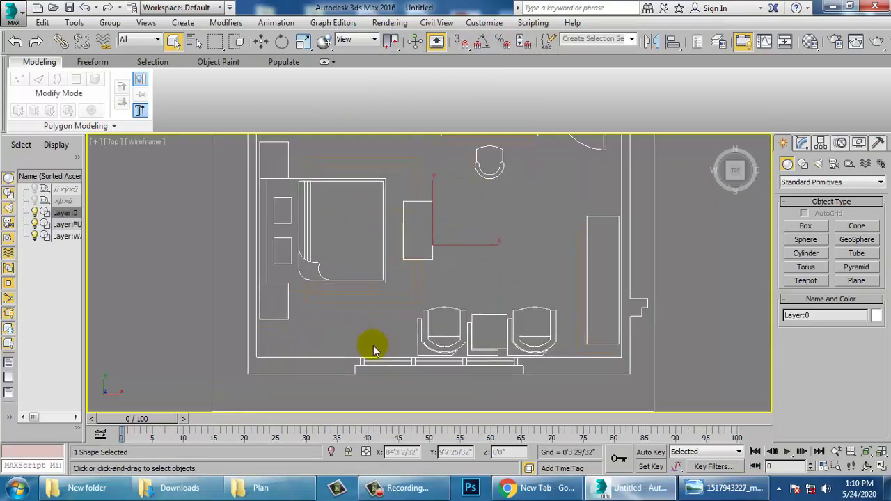
key("alt+w")
middle_click_drag(231, 214, 217, 209)
key("alt+w")
scroll(354, 225, "up", 1)
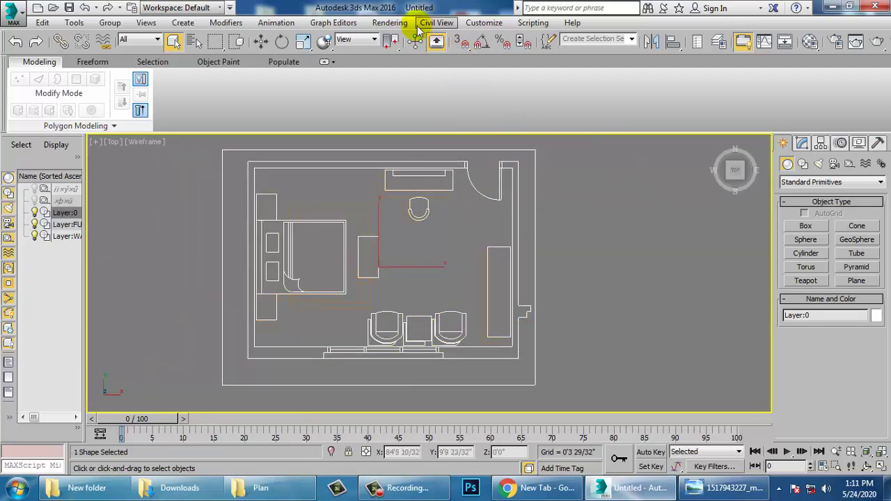
- Review the Units Setup, keeping the US Standard display in feet with fractional inches at 1/32
left_click(496, 22)
left_click(491, 193)
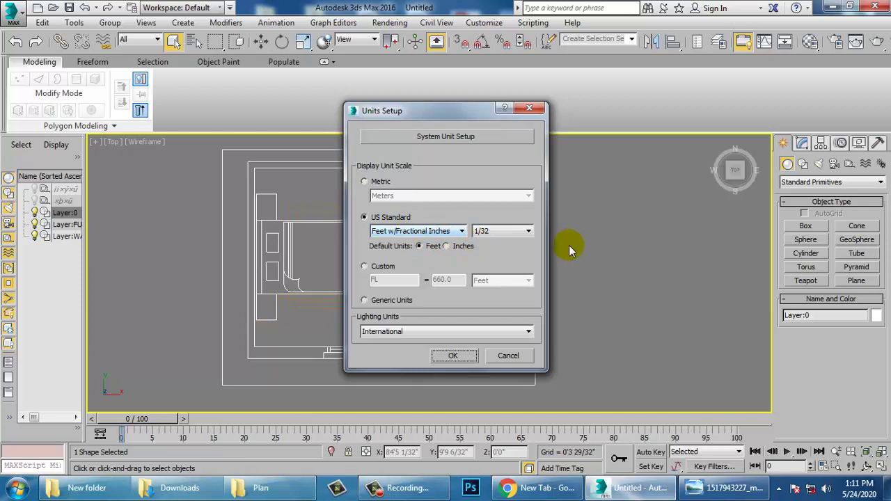
left_click(506, 235)
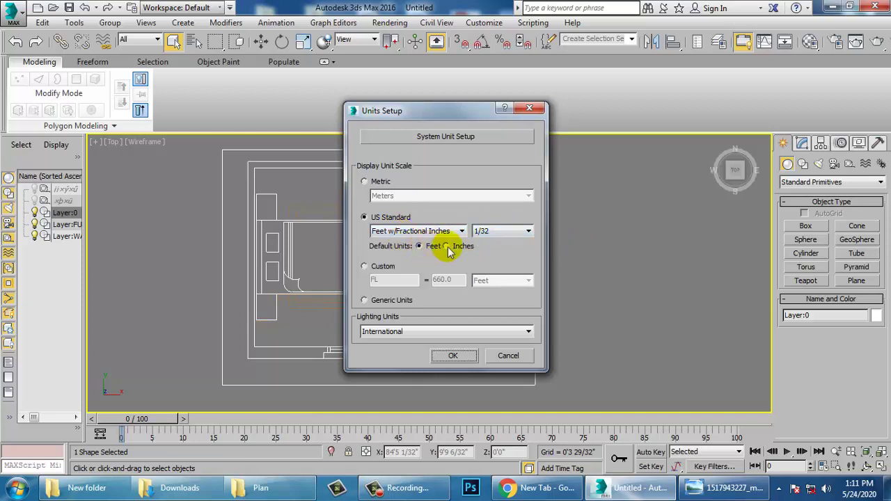
left_click(452, 355)
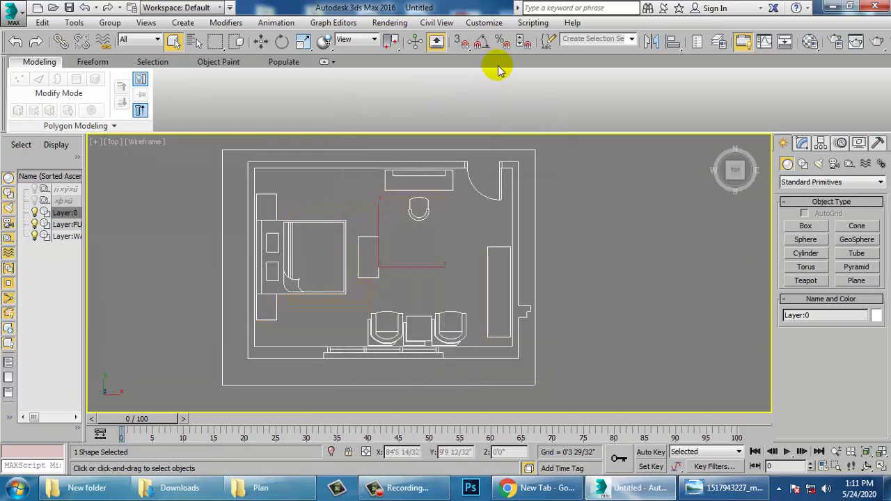
- Turn on angle snap and check the enabled snap types in Grid and Snap Settings
right_click(482, 45)
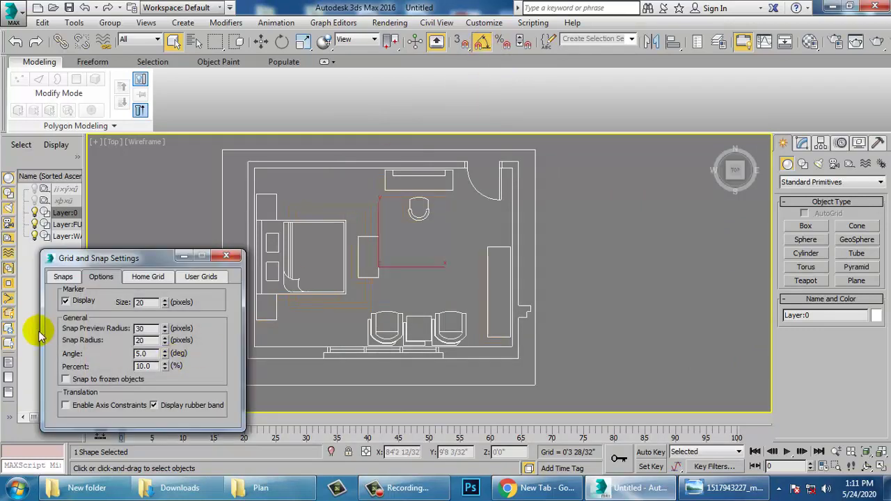
left_click(63, 277)
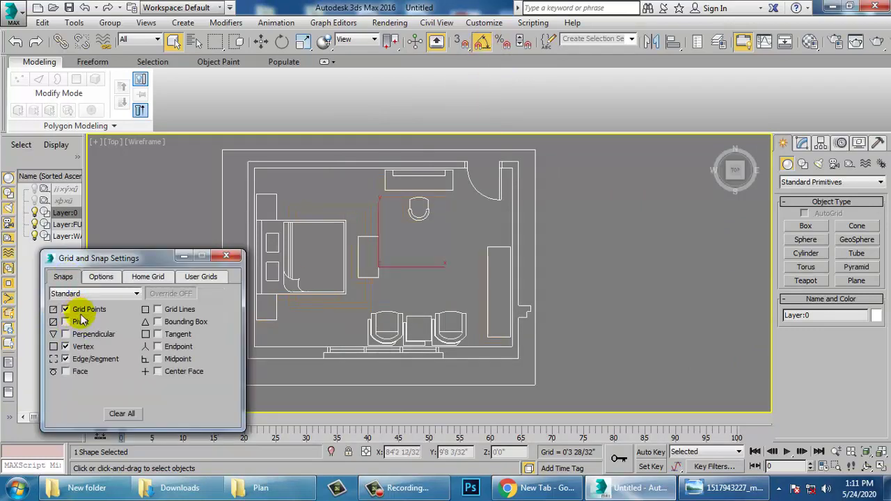
left_click(226, 256)
- With 3D snap on, create a flat box about 0'0 7/32" wide and 0'0 3/32" long at the plan's outer upper-left corner
left_click(805, 229)
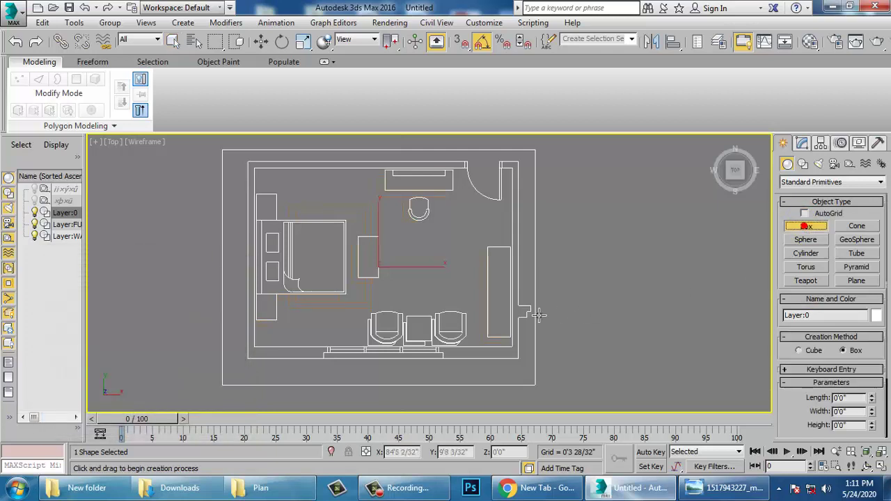
middle_click_drag(534, 315, 555, 315)
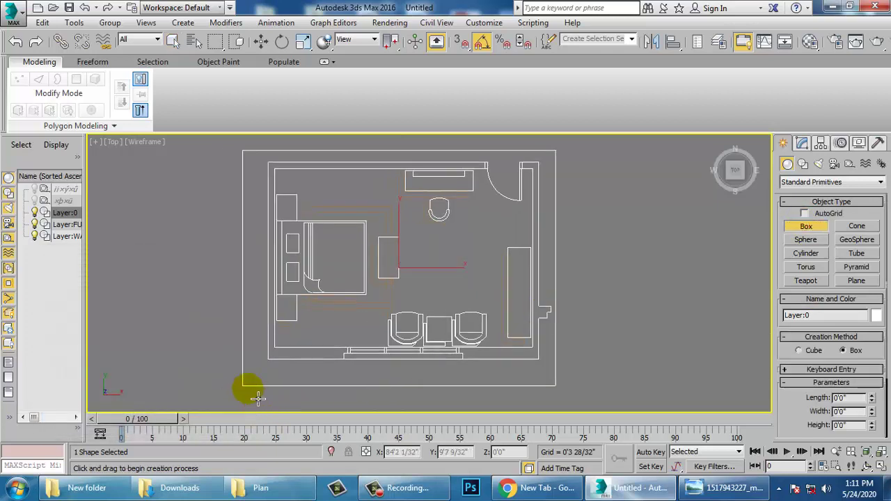
middle_click_drag(322, 352, 334, 392)
scroll(340, 319, "up", 2)
middle_click_drag(337, 287, 349, 311)
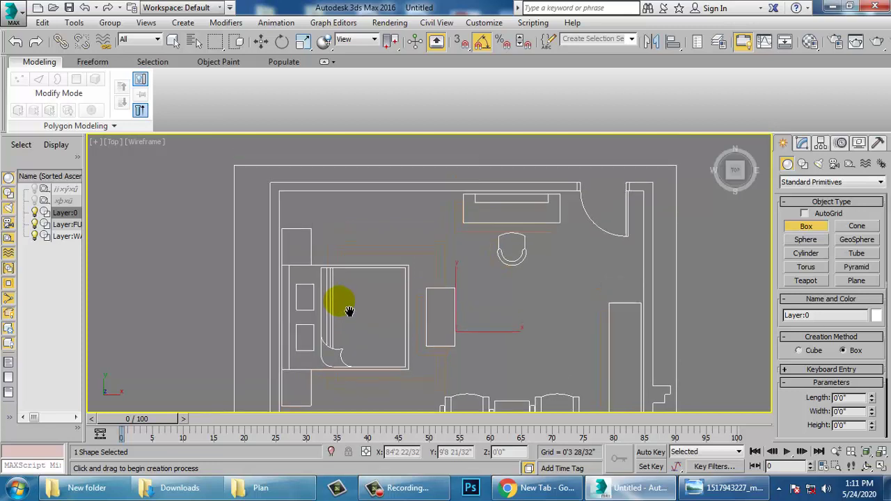
scroll(359, 230, "up", 2)
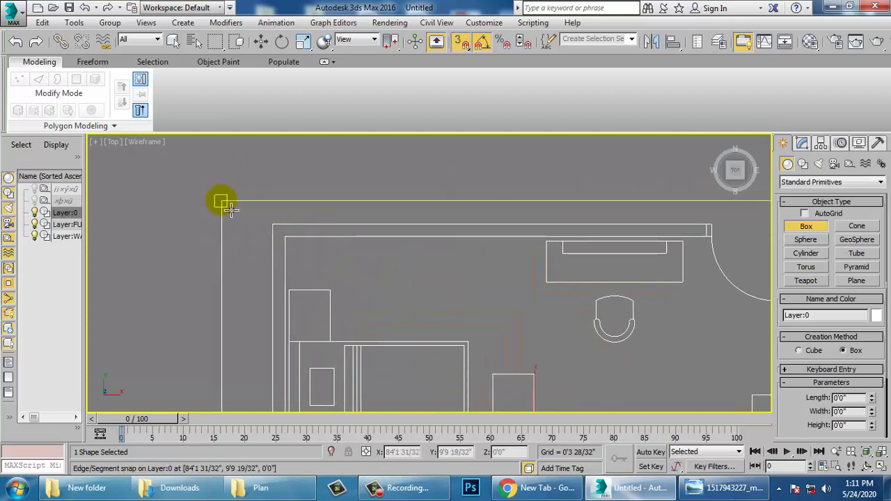
left_click_drag(221, 201, 282, 228)
left_click(270, 193)
- Raise the new box's height to about 7'11 31/32" in a maximized Perspective view framed on it
key("w")
key("alt+w")
right_click(600, 238)
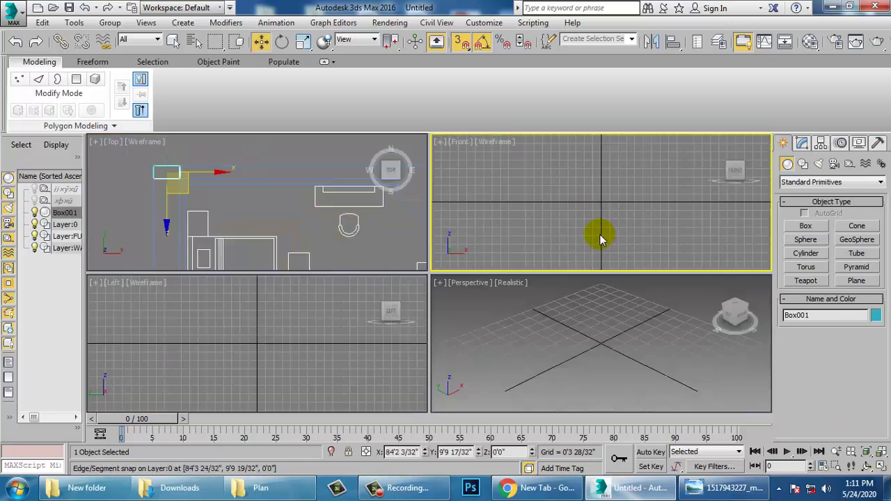
right_click(583, 298)
key("alt+w")
key("z")
scroll(577, 262, "down", 5)
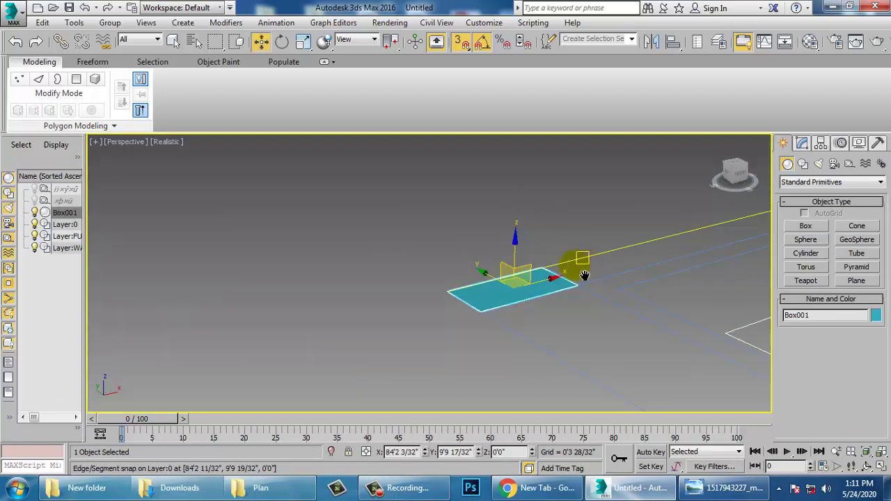
left_click(801, 144)
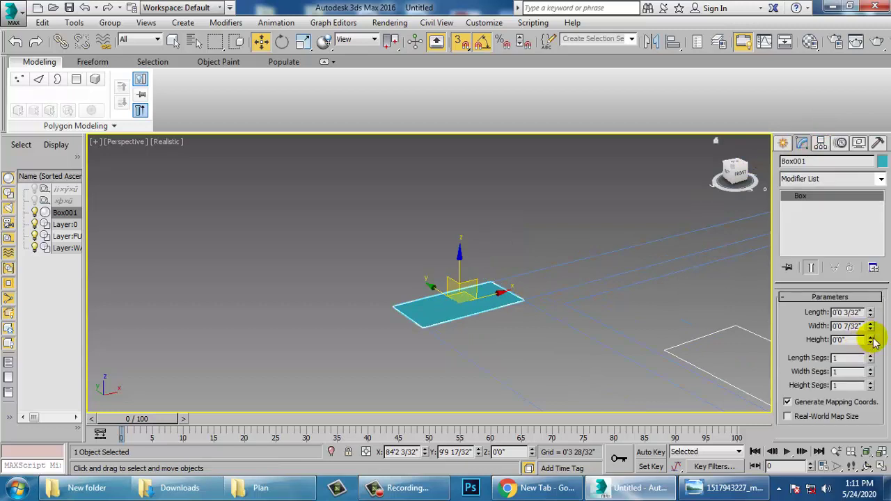
left_click_drag(870, 340, 844, 352)
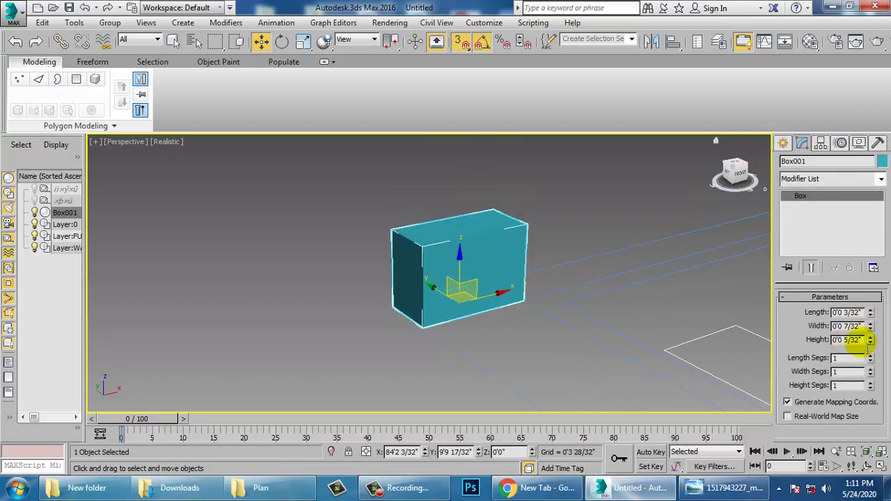
left_click(863, 341)
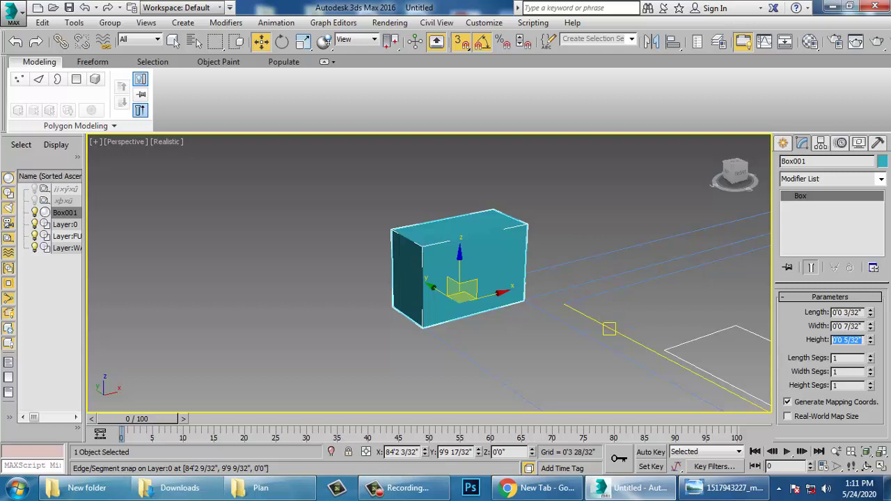
key("Return")
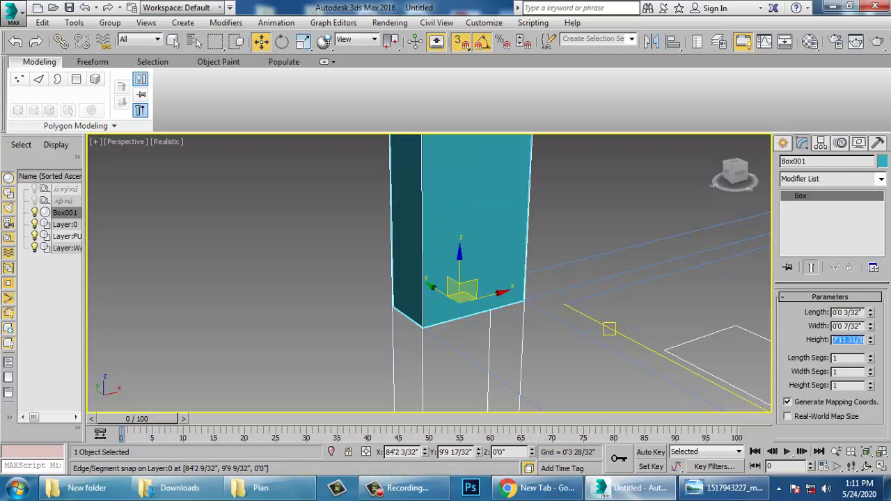
- Inspect the tall box's proportions against the floor plan in the Perspective view and reselect the box
middle_click_drag(555, 238, 476, 241)
scroll(476, 242, "down", 3)
scroll(477, 240, "down", 3)
left_click(537, 195)
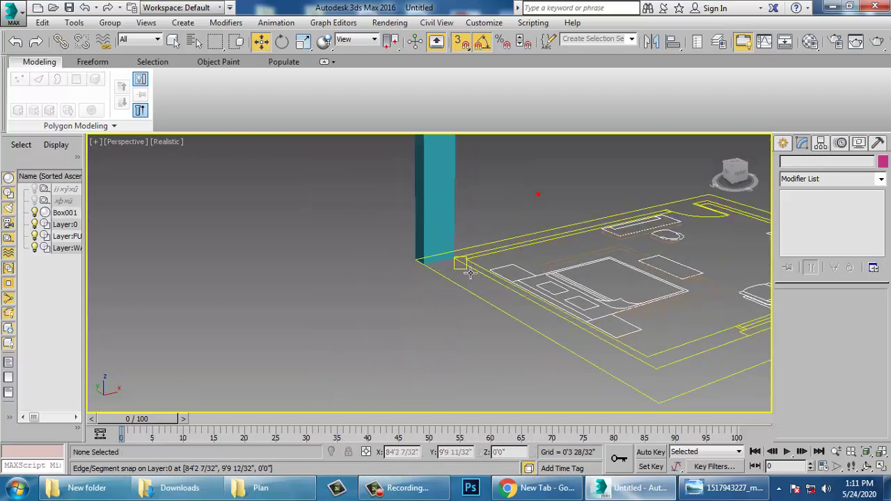
key("z")
middle_click_drag(463, 361, 465, 357)
scroll(459, 351, "down", 4)
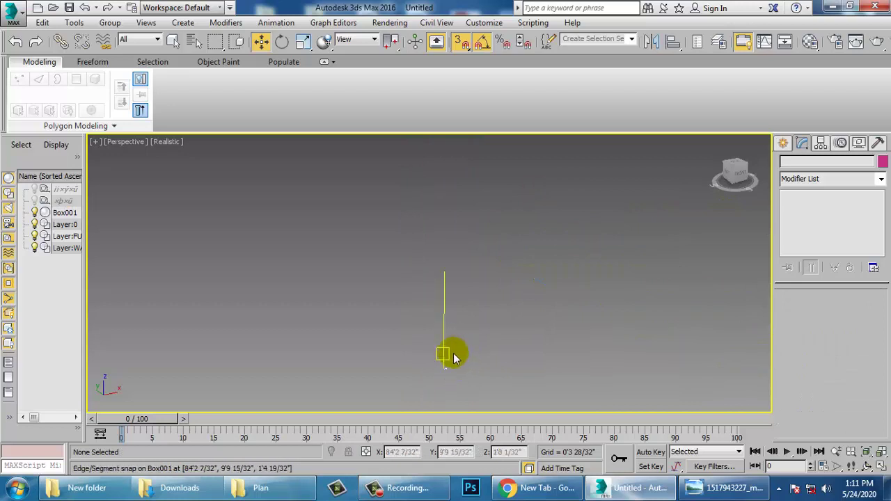
scroll(453, 352, "up", 3)
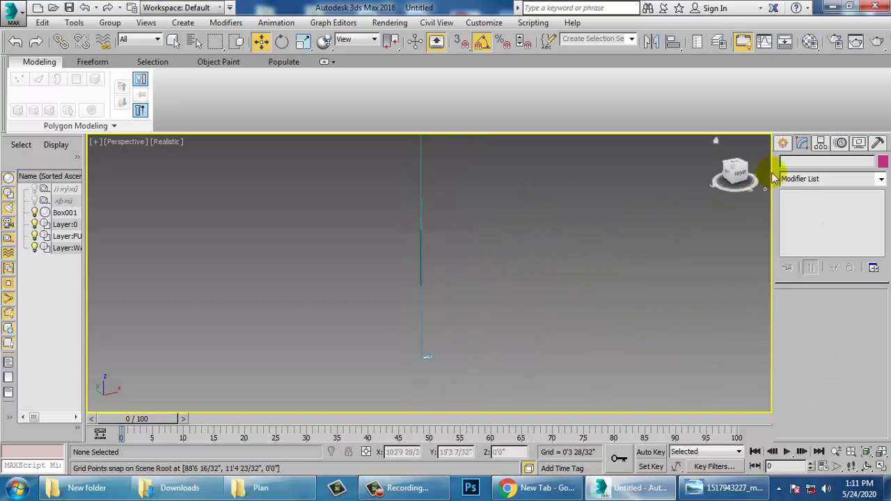
scroll(465, 250, "up", 3)
left_click_drag(421, 225, 467, 270)
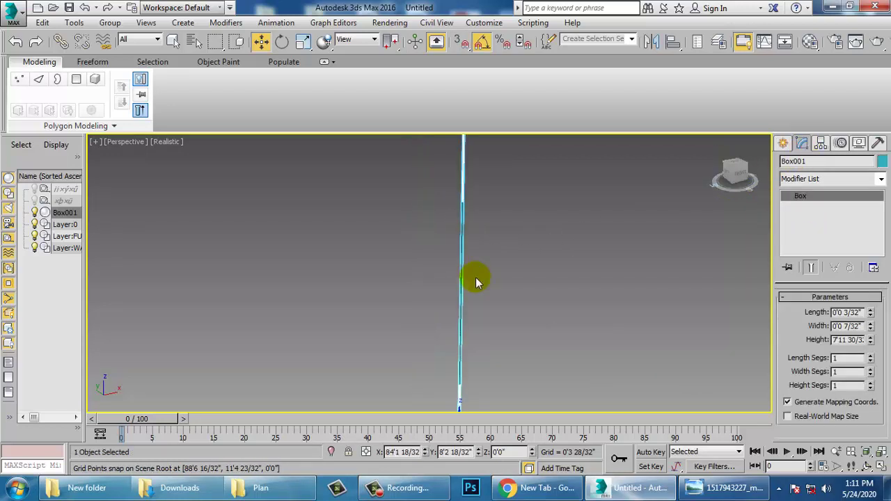
- Undo the box's last move and set its height to 0'9"
key("ctrl+z")
middle_click_drag(598, 340, 577, 209)
middle_click_drag(441, 290, 394, 302, "alt")
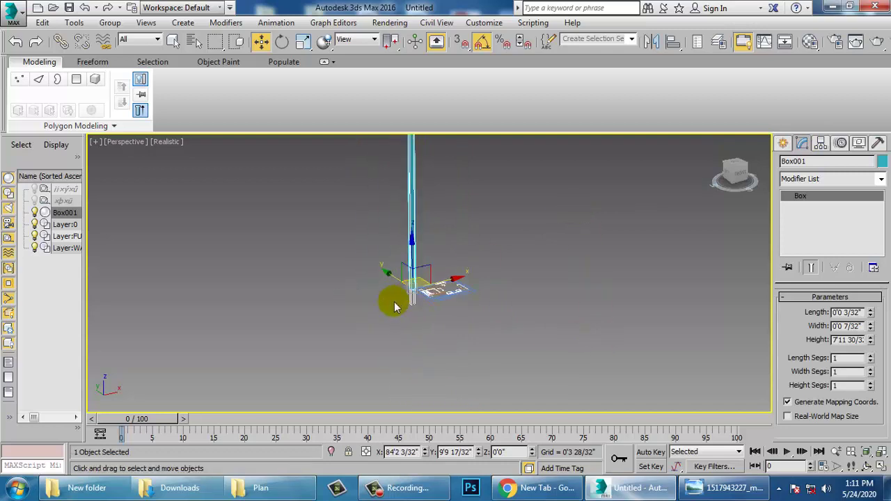
scroll(395, 302, "up", 5)
left_click_drag(723, 171, 714, 166)
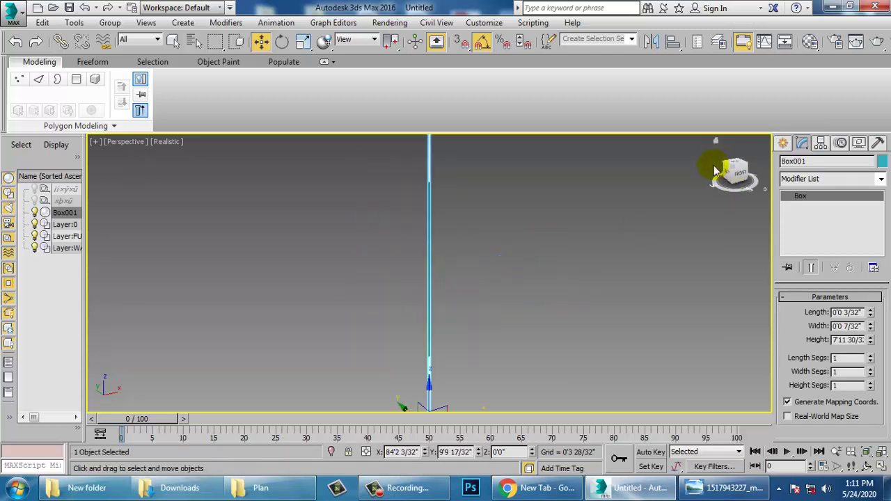
middle_click_drag(575, 312, 504, 131)
middle_click_drag(445, 349, 414, 325)
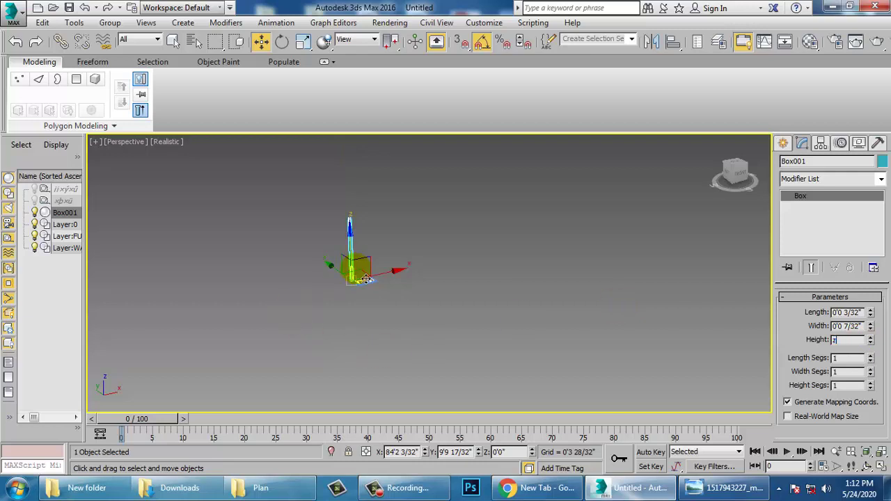
- Compare the box's size with the floor plan and frame the three plan shapes in the Perspective view
scroll(390, 271, "up", 4)
middle_click_drag(402, 277, 397, 277)
scroll(345, 278, "up", 2)
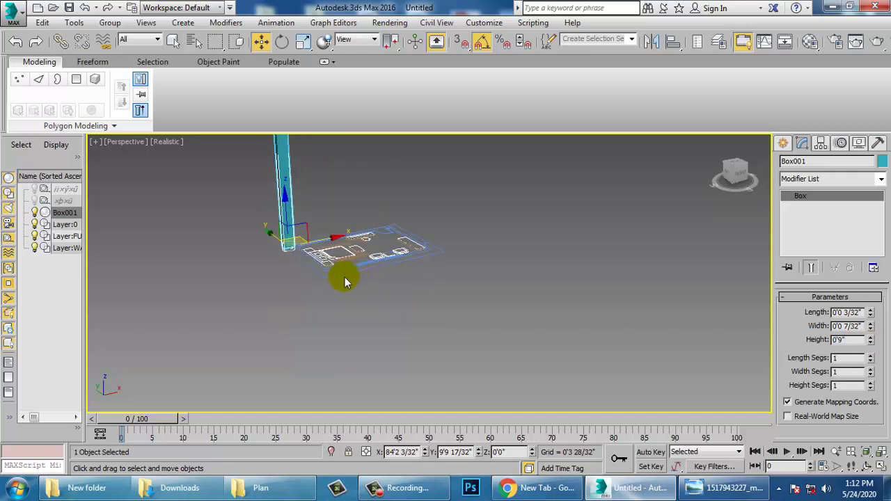
left_click_drag(332, 202, 416, 318)
key("z")
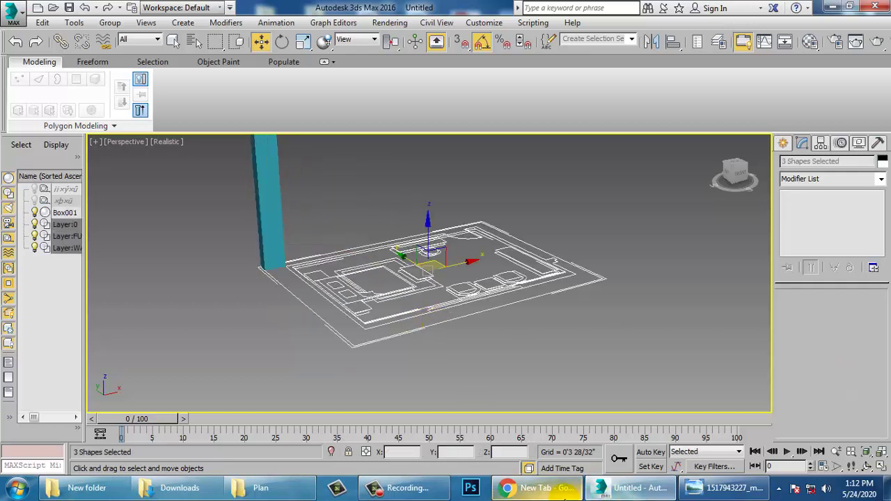
- Switch to Chrome, check the room dimensions on the Plan N Design bedroom layout page, and return to 3ds Max
left_click(534, 487)
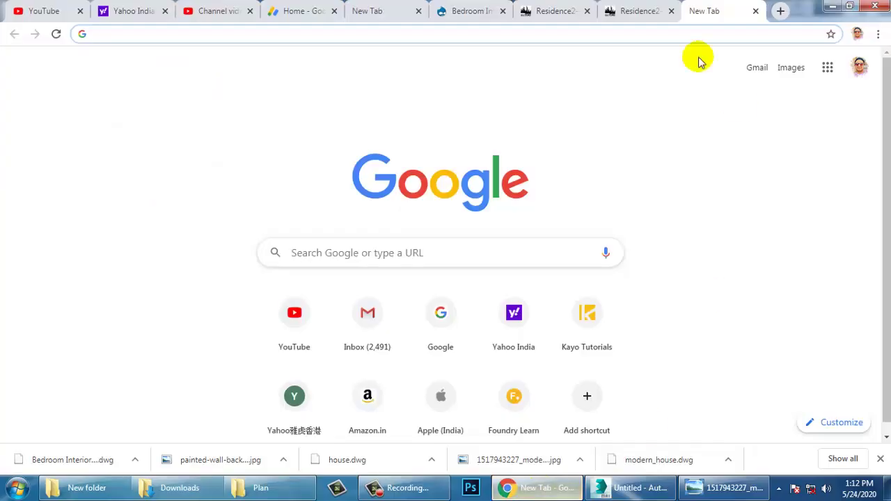
left_click(629, 10)
left_click(567, 9)
left_click(473, 11)
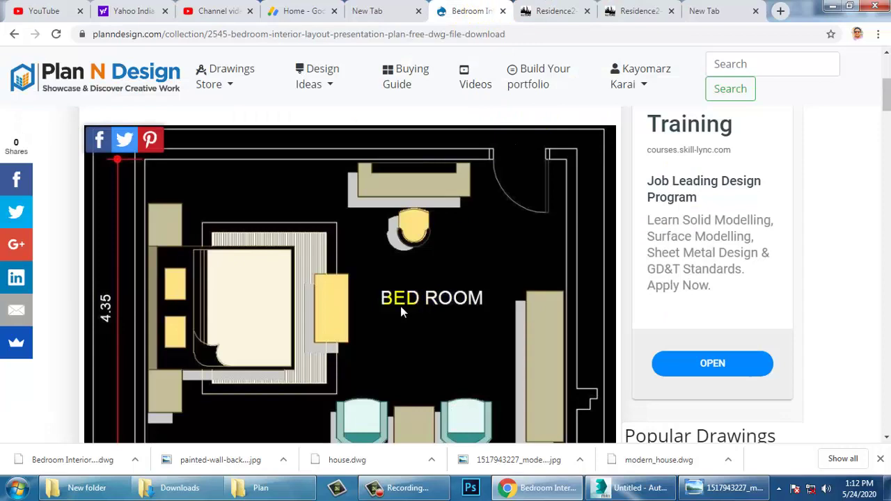
scroll(400, 305, "down", 5)
scroll(398, 304, "up", 4)
scroll(399, 309, "up", 3)
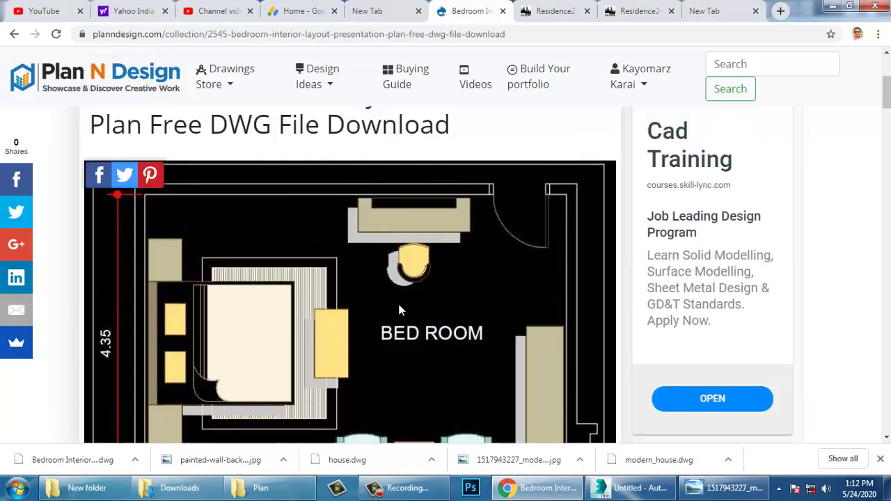
scroll(411, 310, "down", 6)
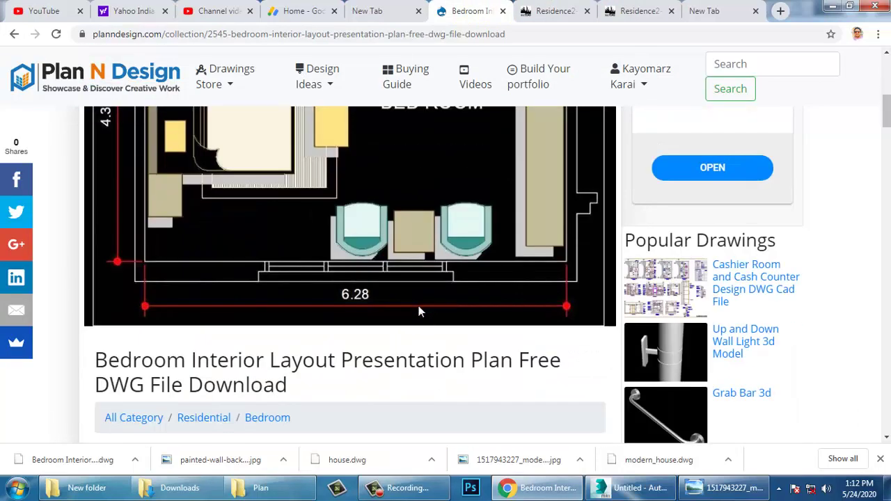
scroll(414, 288, "down", 5)
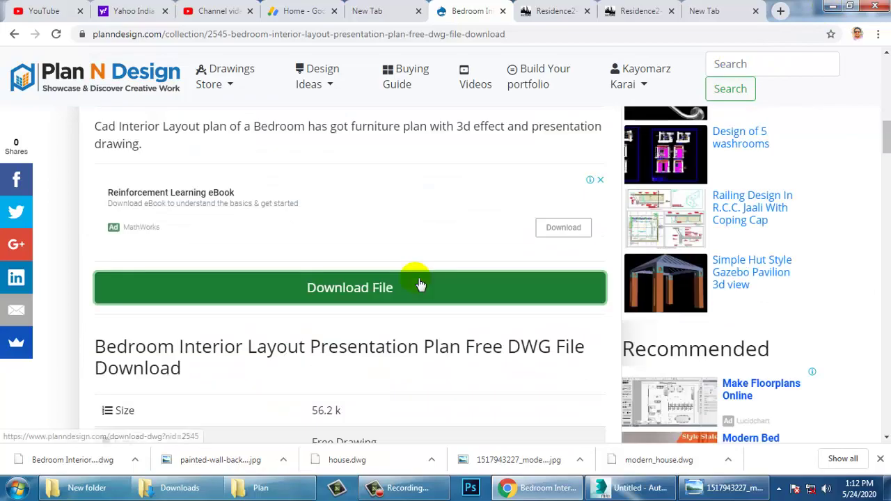
left_click(833, 5)
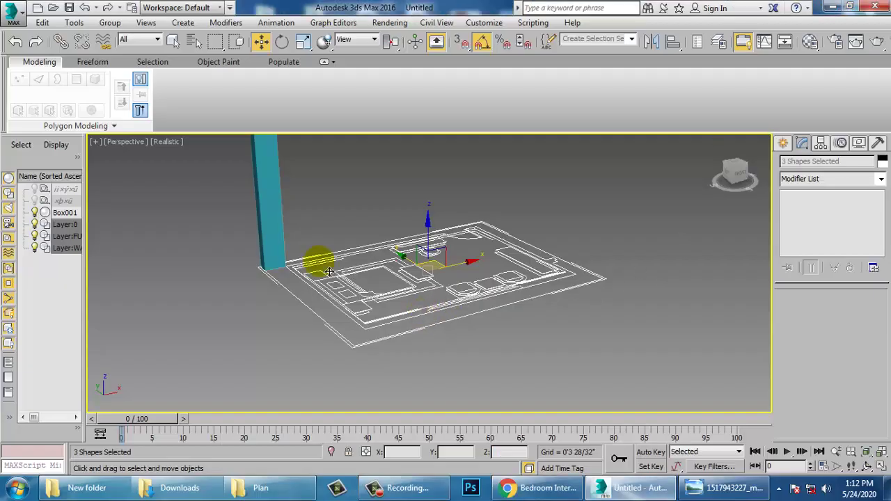
- Try a height of about 4'11 31/32" on the box beside the plan and delete the box
middle_click_drag(314, 258, 354, 318)
left_click(311, 247)
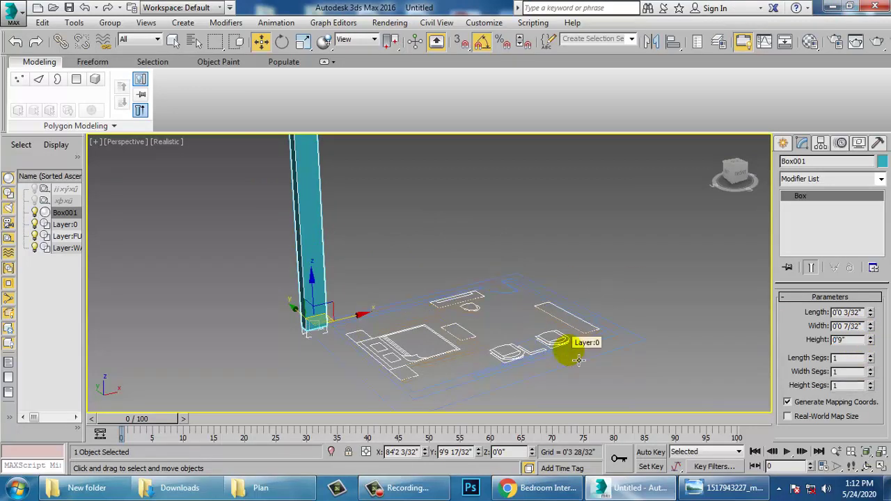
left_click(841, 339)
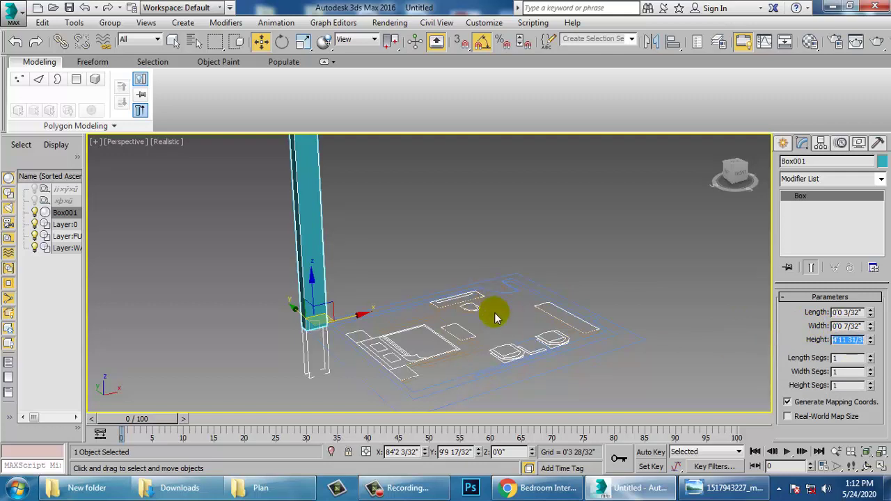
middle_click_drag(494, 313, 495, 271, "alt")
middle_click_drag(412, 282, 400, 277, "alt")
key("Delete")
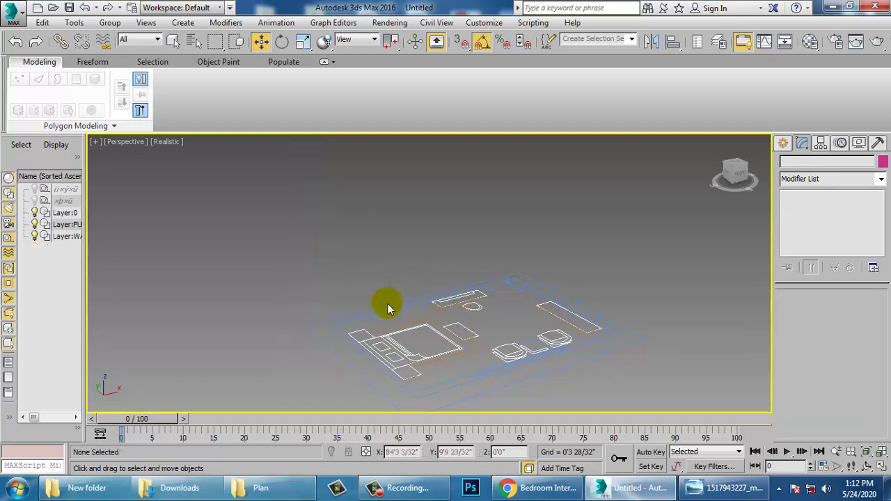
- Select all three floor plan shapes and scale them up uniformly
left_click_drag(122, 165, 590, 415)
middle_click_drag(522, 322, 478, 276)
scroll(477, 279, "down", 5)
key("r")
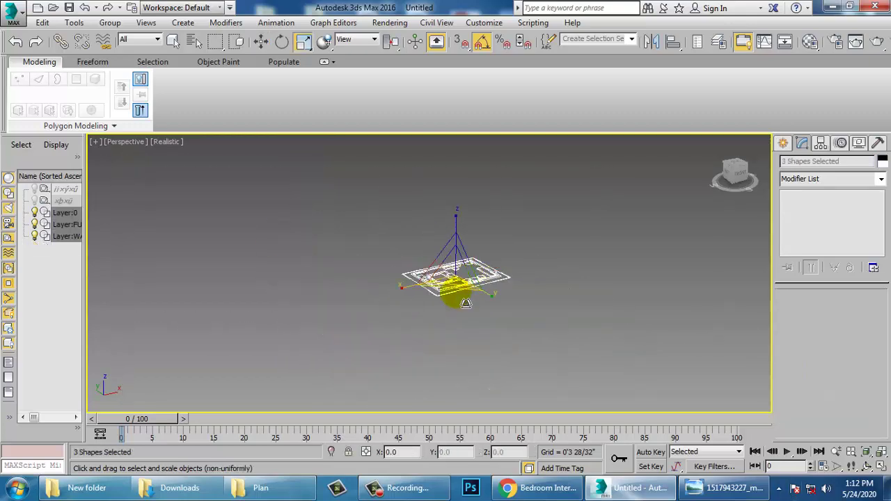
left_click_drag(454, 284, 395, 292)
scroll(314, 384, "down", 10)
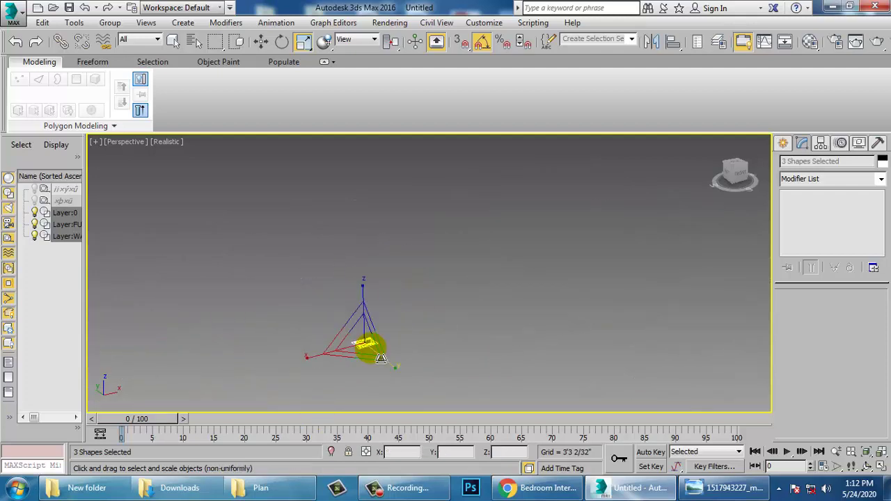
scroll(371, 349, "up", 6)
scroll(399, 310, "down", 3)
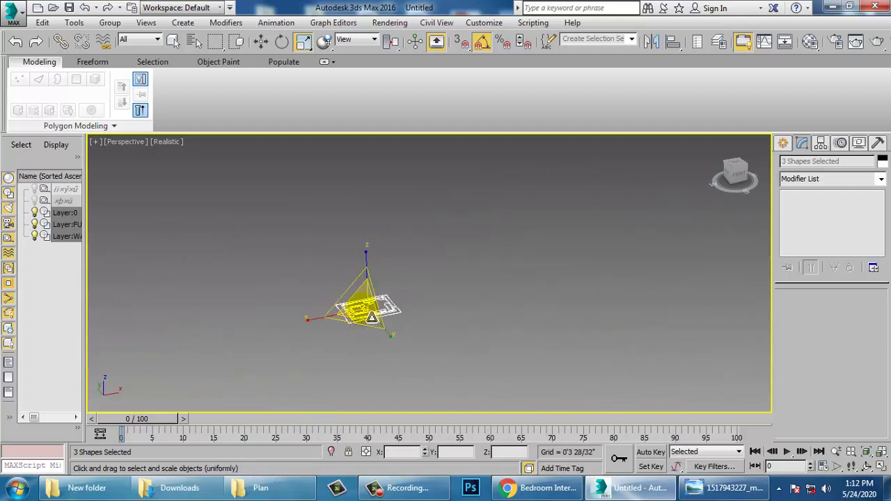
left_click_drag(366, 306, 643, 213)
key("ctrl+e")
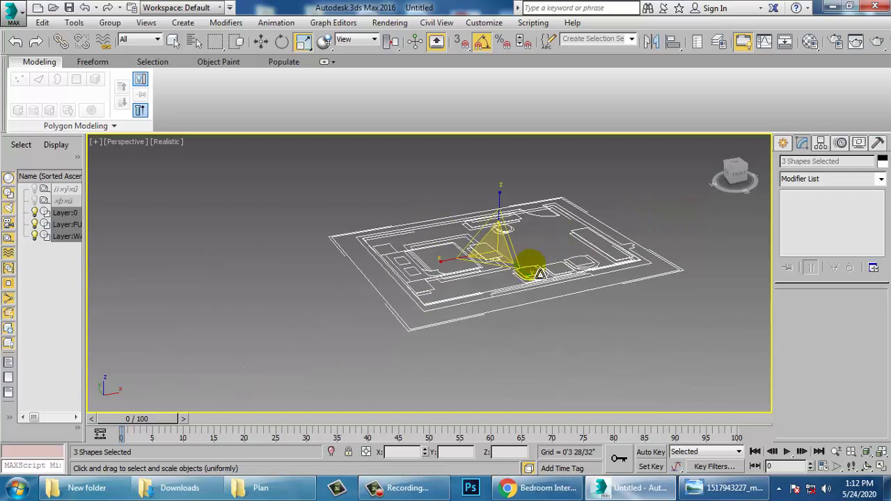
- With 3D snap on, create a low box about 2'1" wide and 1'0" long at the plan's outer upper-left corner
key("alt+w")
left_click(783, 143)
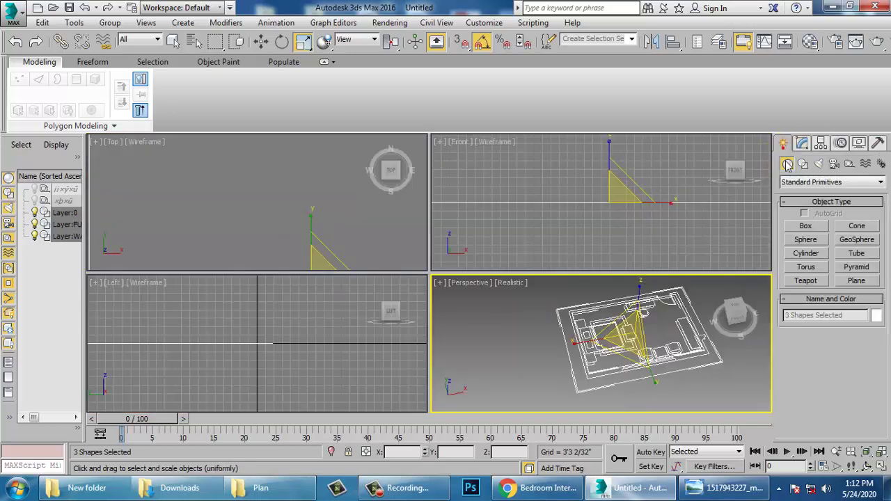
left_click(806, 226)
scroll(292, 199, "down", 3)
key("alt+w")
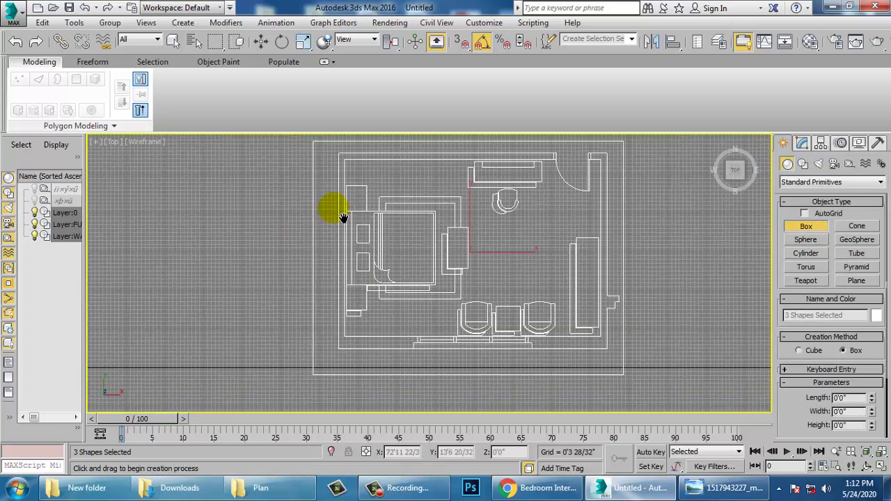
scroll(362, 198, "up", 2)
scroll(348, 323, "up", 5)
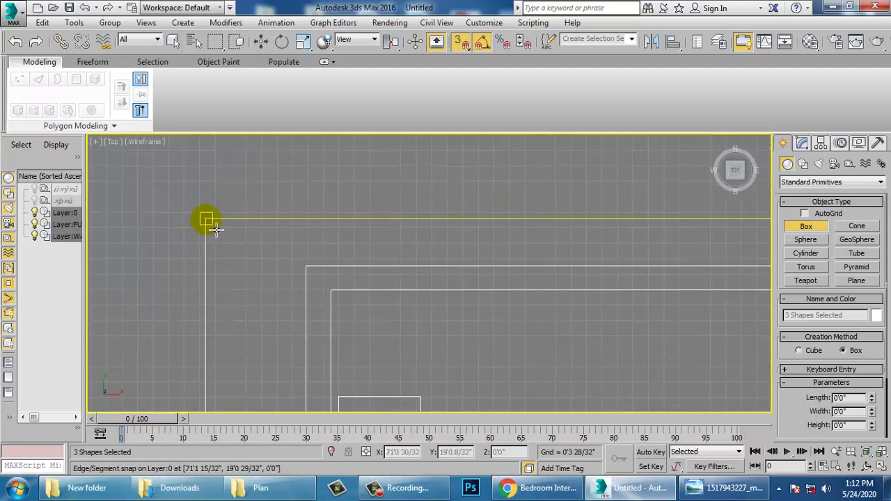
left_click_drag(207, 221, 306, 265)
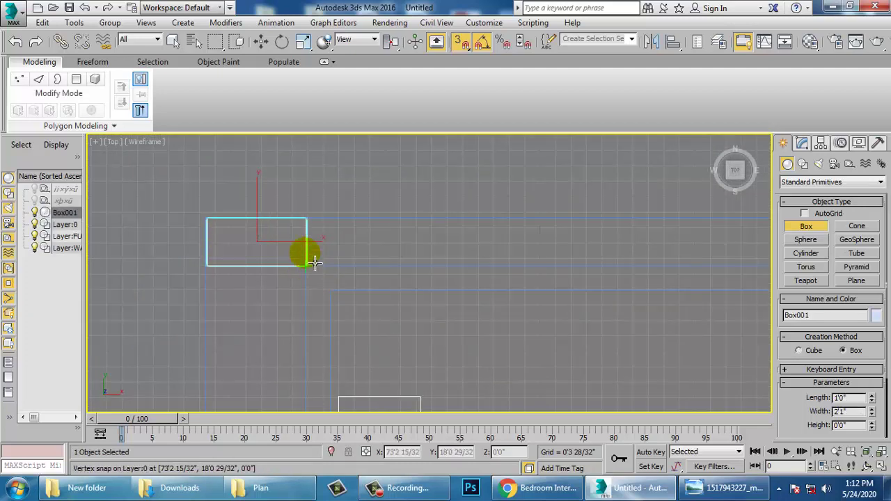
left_click(321, 270)
- Set the new box's height to 6'0" and view it against the plan in a maximized Perspective view
key("alt+w")
key("alt+w")
scroll(428, 272, "down", 4)
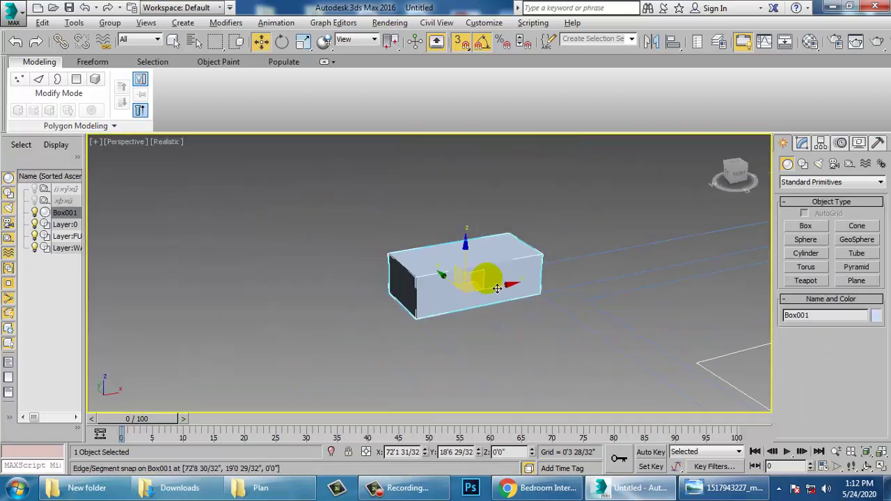
key("w")
left_click(802, 141)
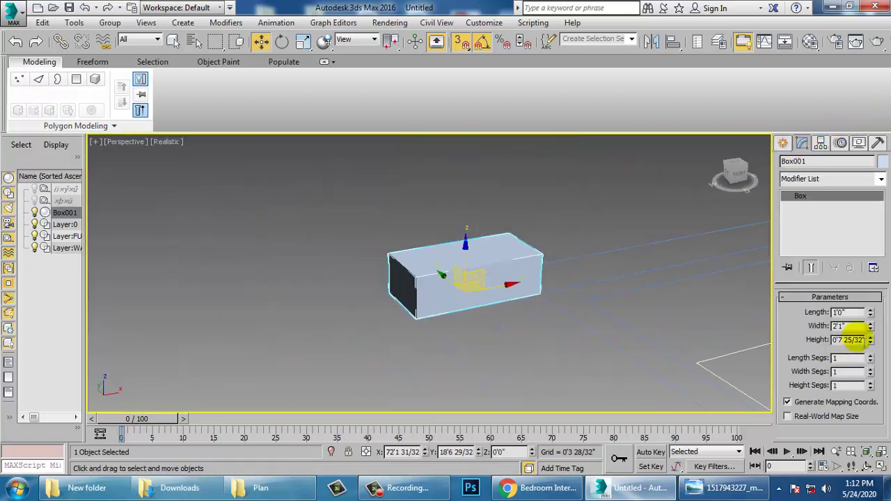
left_click(856, 340)
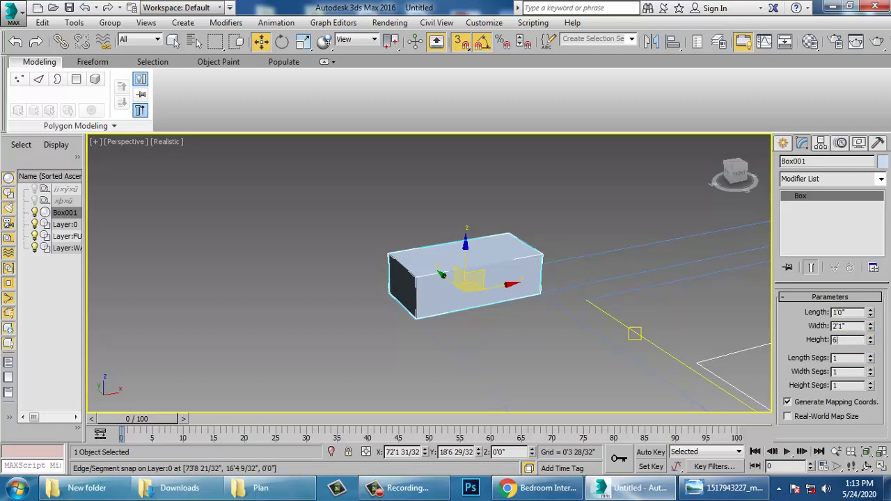
type("6'")
key("Return")
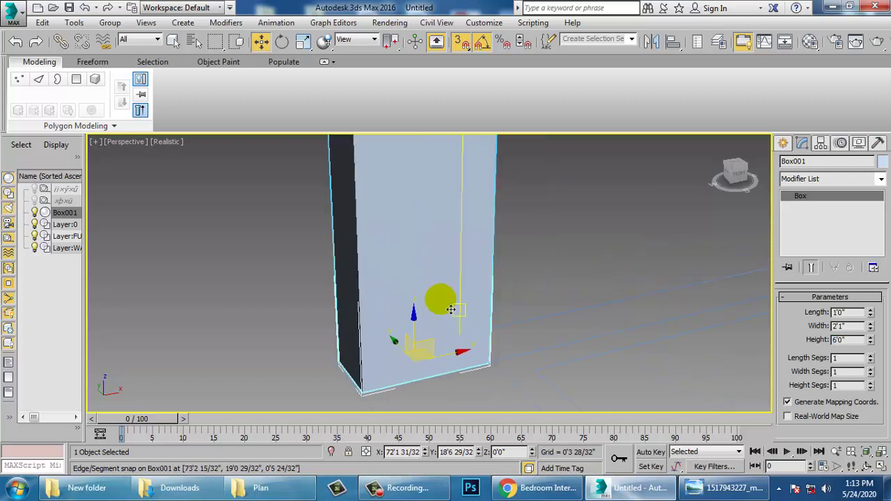
scroll(452, 271, "down", 3)
scroll(463, 278, "up", 3)
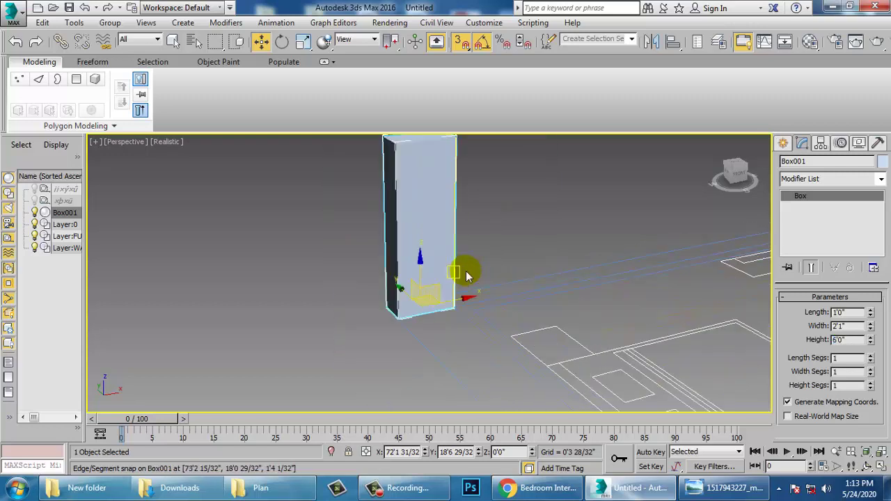
- Set the box's height to 9'0" and check its proportions against the whole floor plan
left_click(855, 341)
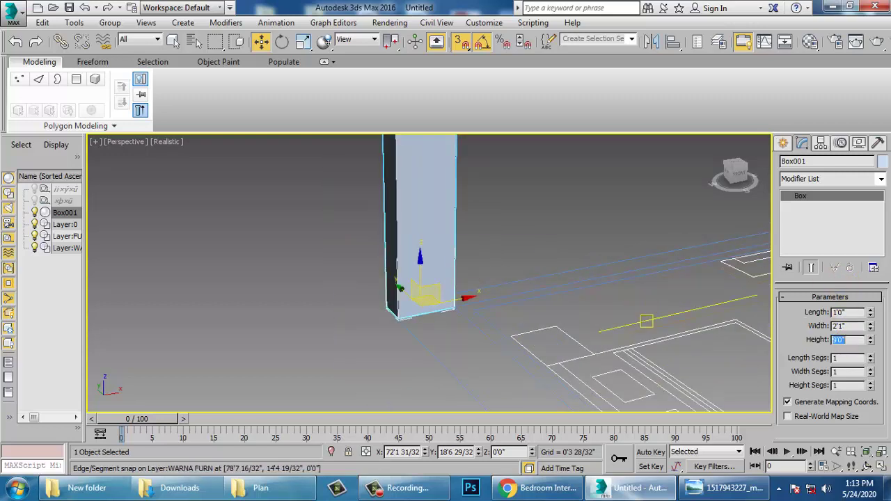
type("9'")
key("Return")
scroll(488, 292, "down", 3)
middle_click_drag(464, 312, 496, 310)
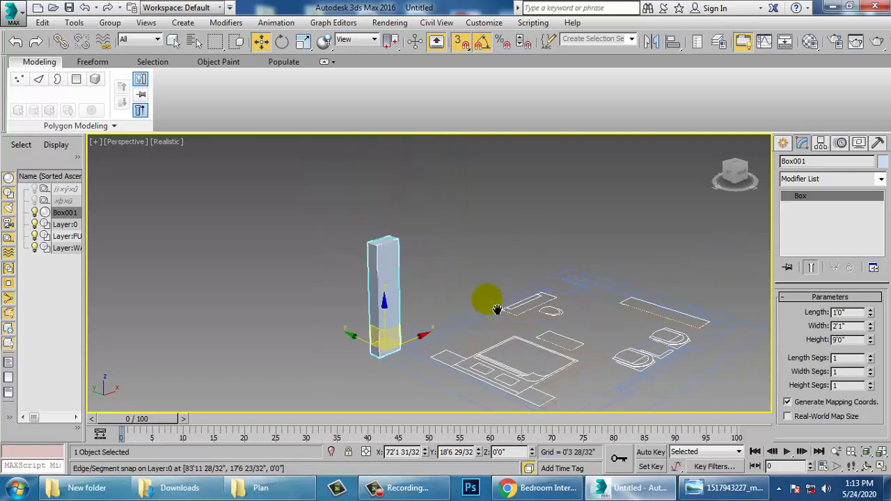
scroll(497, 310, "up", 5)
scroll(479, 255, "down", 1)
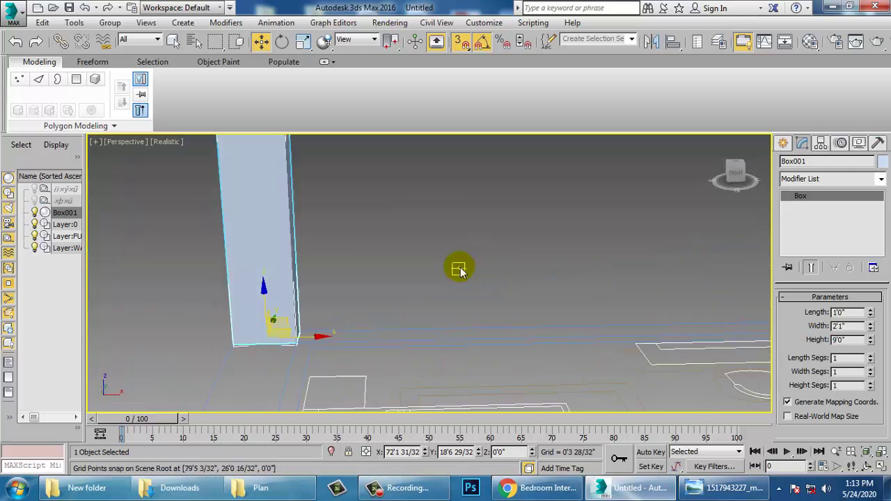
scroll(458, 270, "down", 4)
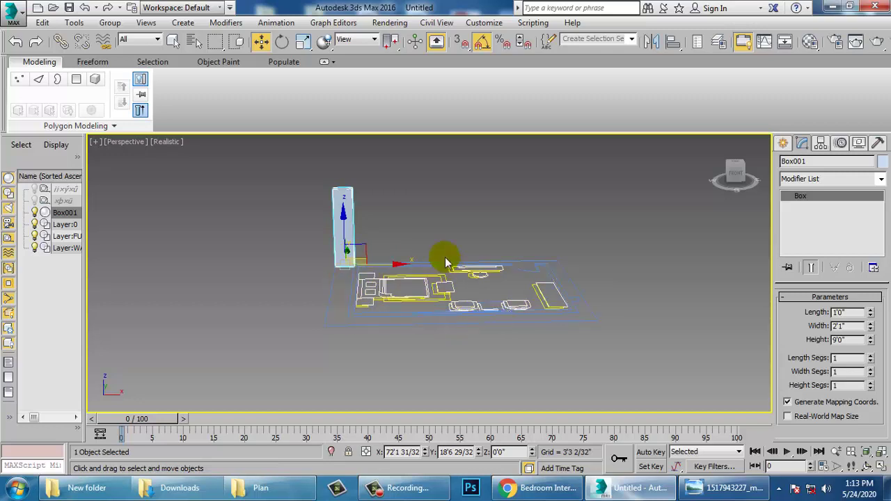
- Select the 9' box at the plan's corner and convert it to an Editable Poly in a maximized Top view
left_click_drag(723, 416, 688, 411)
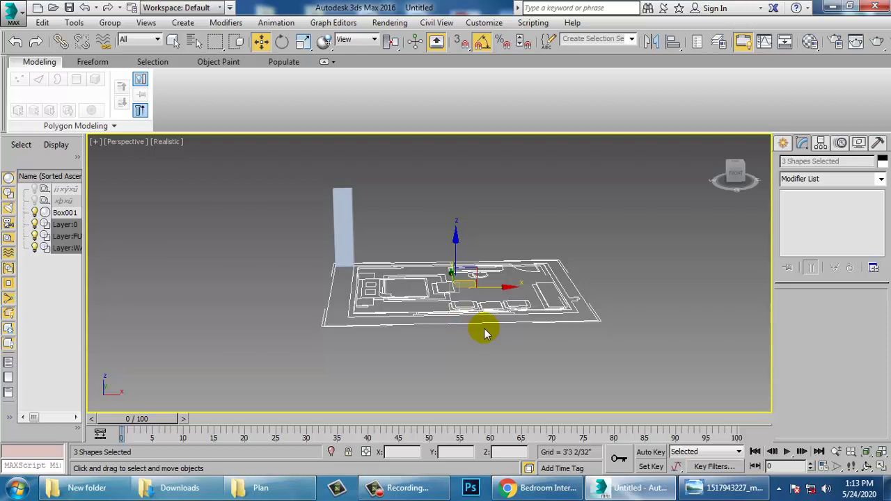
left_click(343, 215)
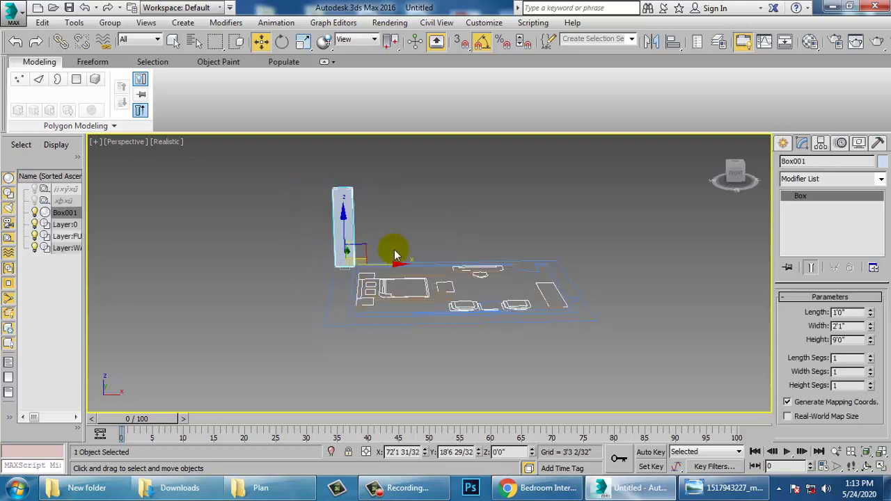
key("alt+w")
middle_click(290, 230)
key("alt+w")
scroll(290, 217, "up", 3)
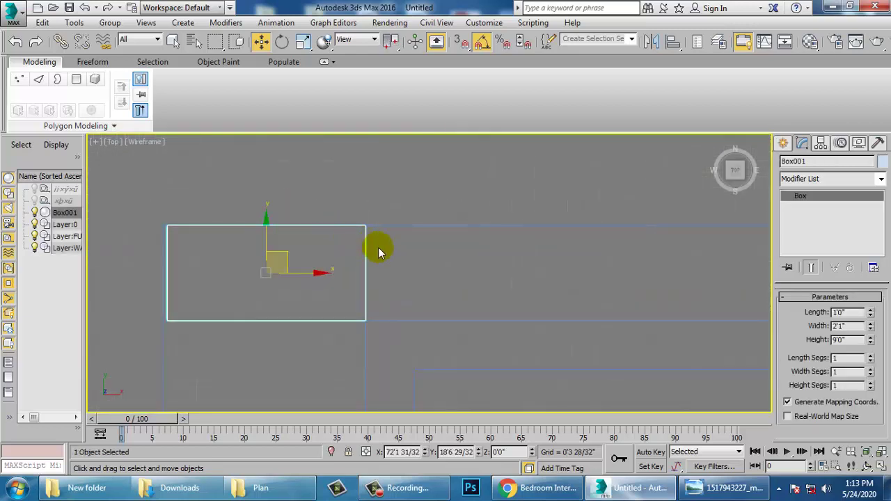
right_click(366, 241)
mouse_move(400, 370)
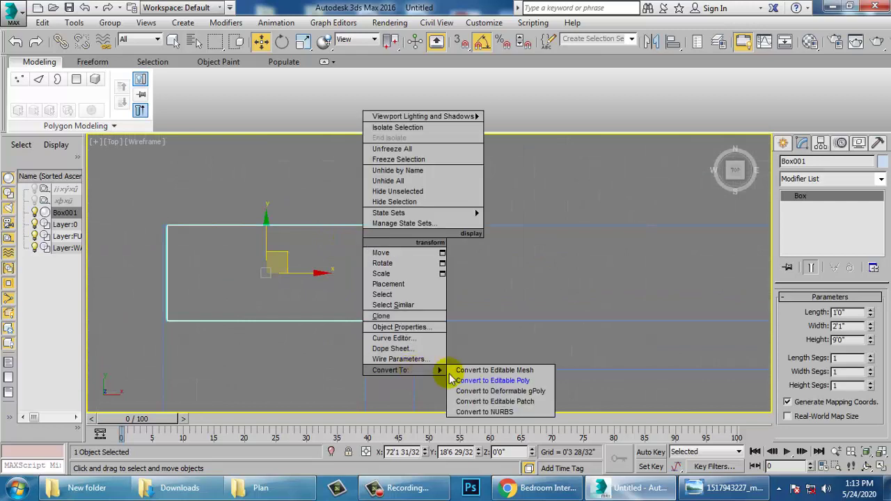
left_click(509, 382)
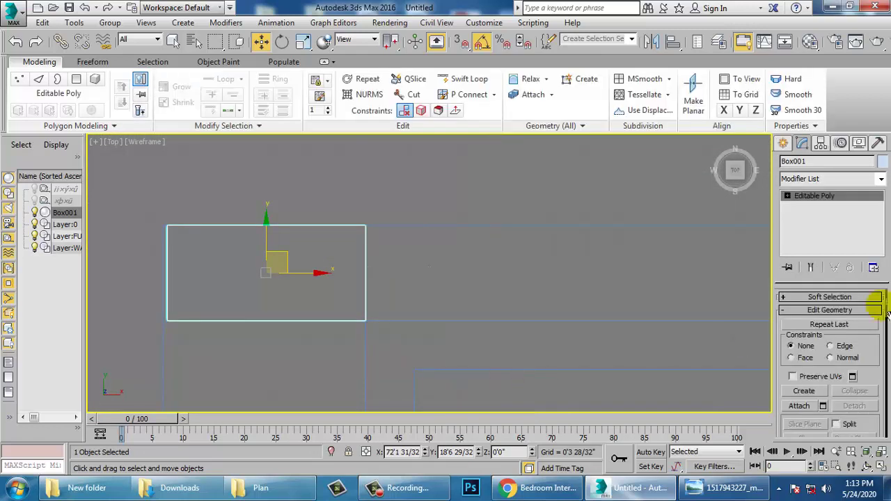
- Move the vertices at the box's left end outward onto the plan's outer left wall line
key("1")
left_click(787, 197)
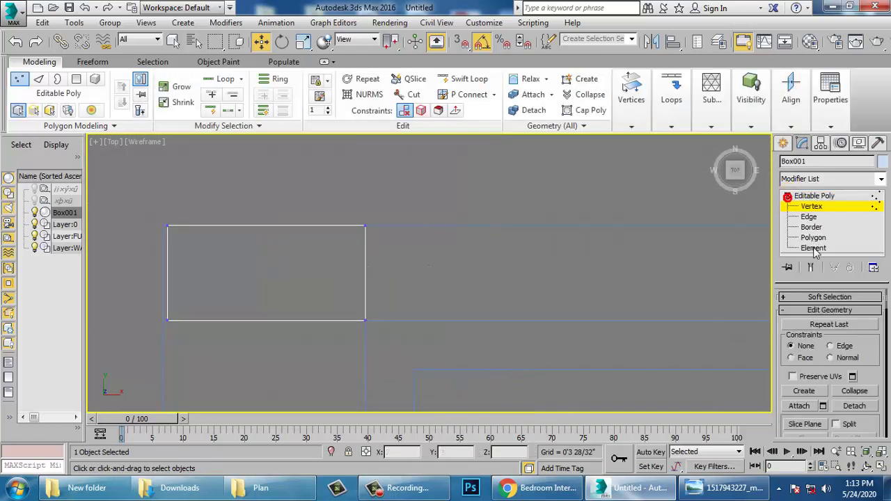
key("4")
left_click_drag(354, 196, 416, 357)
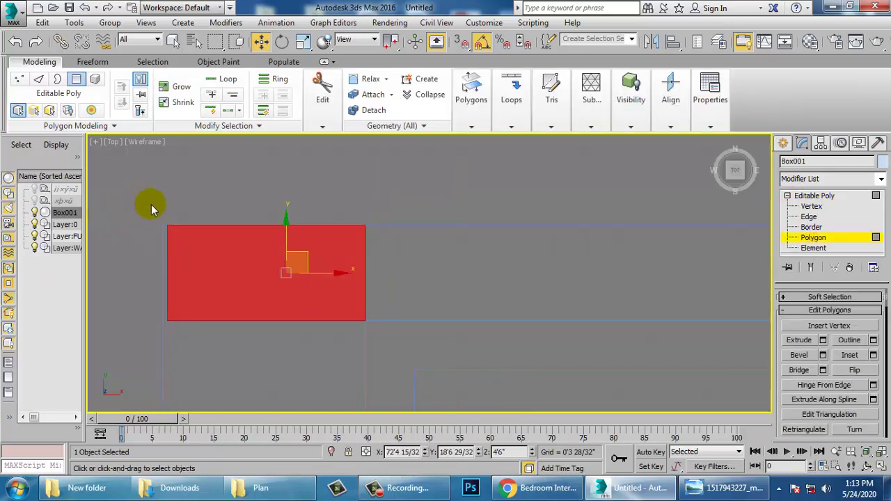
key("1")
left_click_drag(141, 196, 227, 324)
left_click_drag(222, 286, 217, 288)
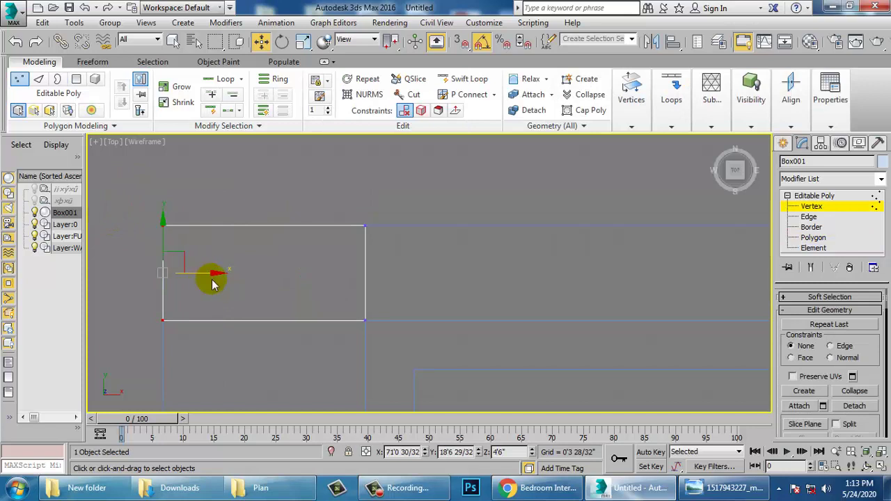
- Extrude the polygon at the box's right end by about 4'7 27/32" along the upper wall
key("4")
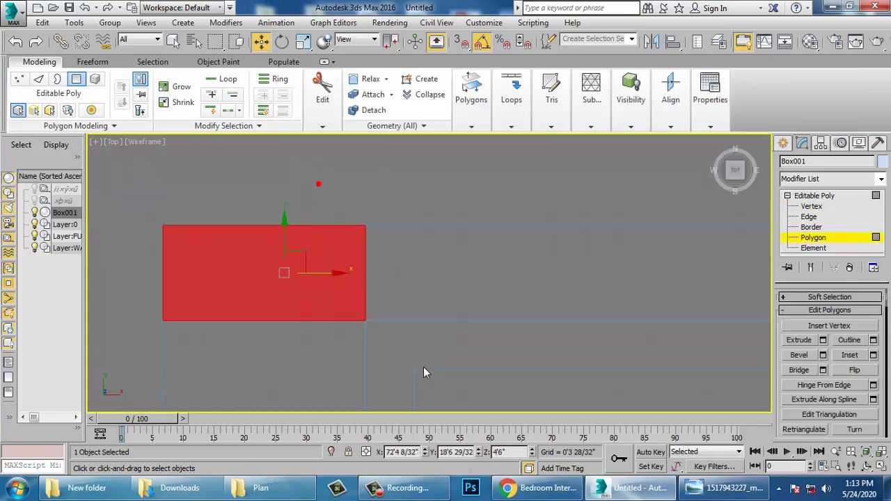
left_click(181, 319)
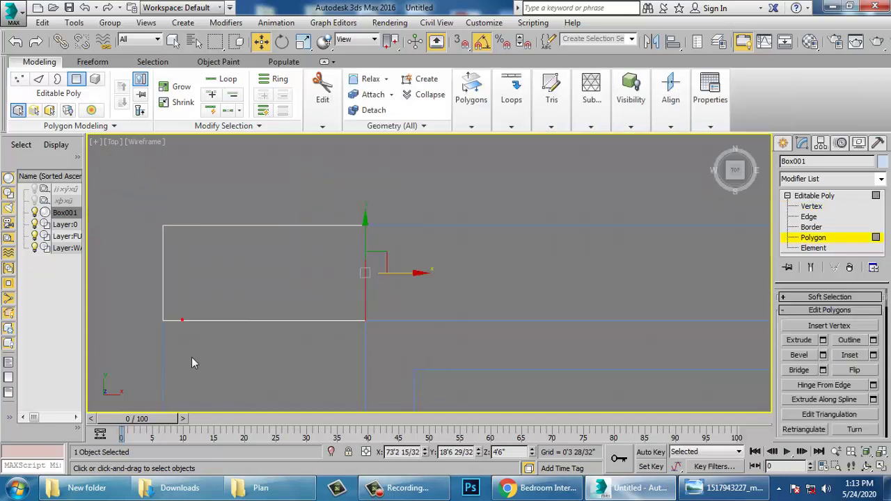
left_click(823, 339)
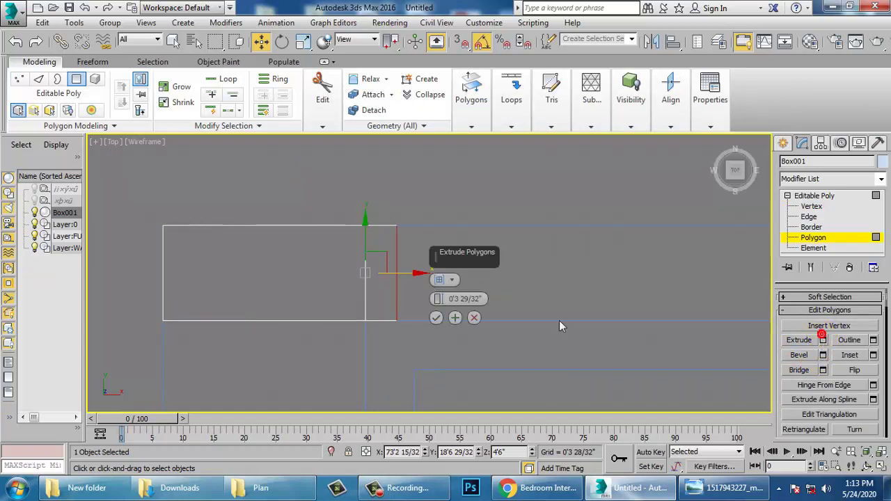
scroll(339, 308, "down", 4)
left_click_drag(435, 275, 440, 96)
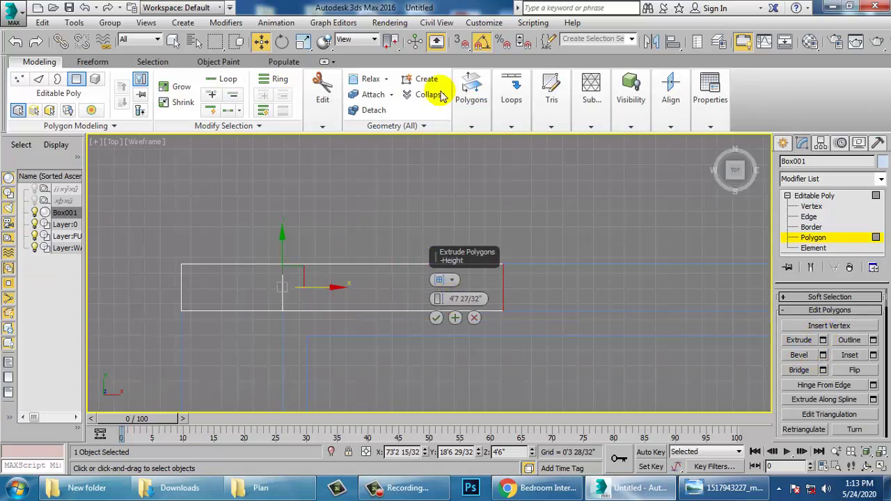
left_click(435, 317)
- Move the extruded end face along X to line up with the left side of the door opening
scroll(434, 314, "down", 4)
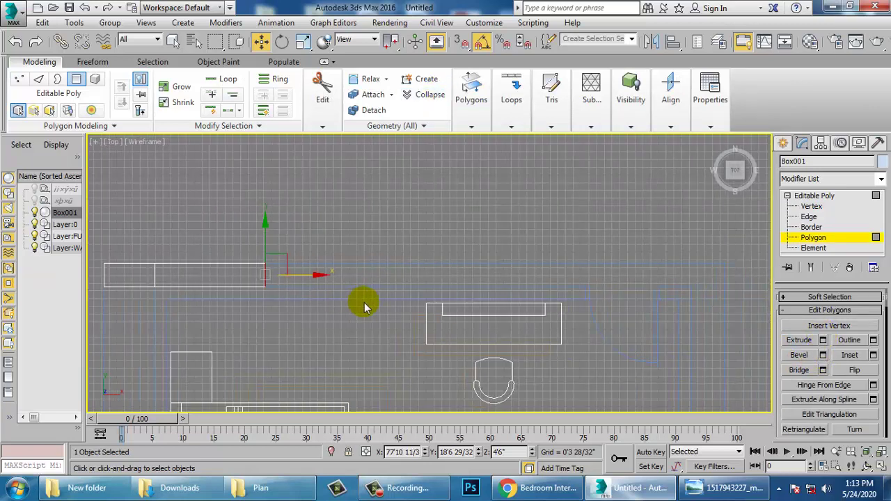
left_click_drag(319, 288, 637, 328)
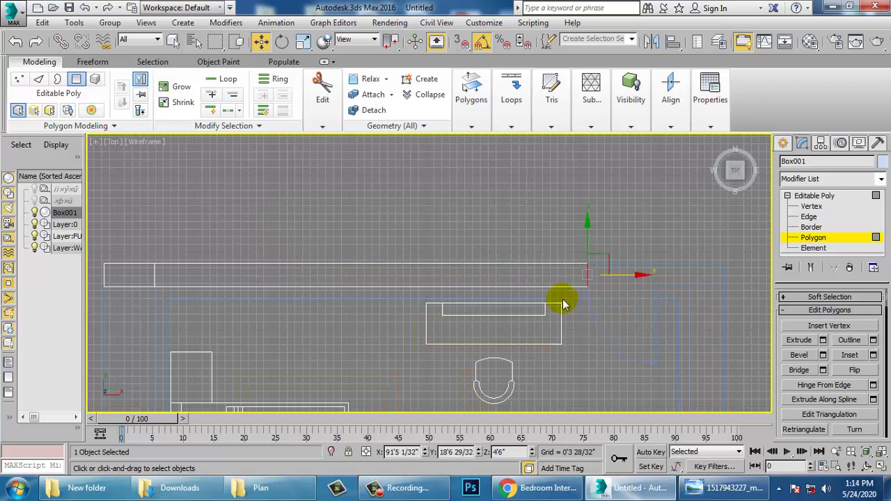
scroll(378, 274, "up", 4)
middle_click_drag(653, 315, 507, 255)
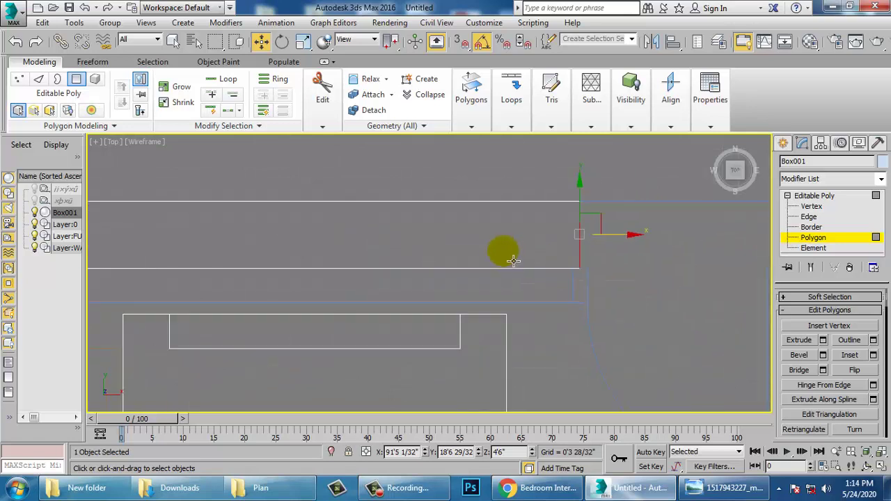
scroll(533, 276, "up", 2)
left_click_drag(567, 245, 574, 248)
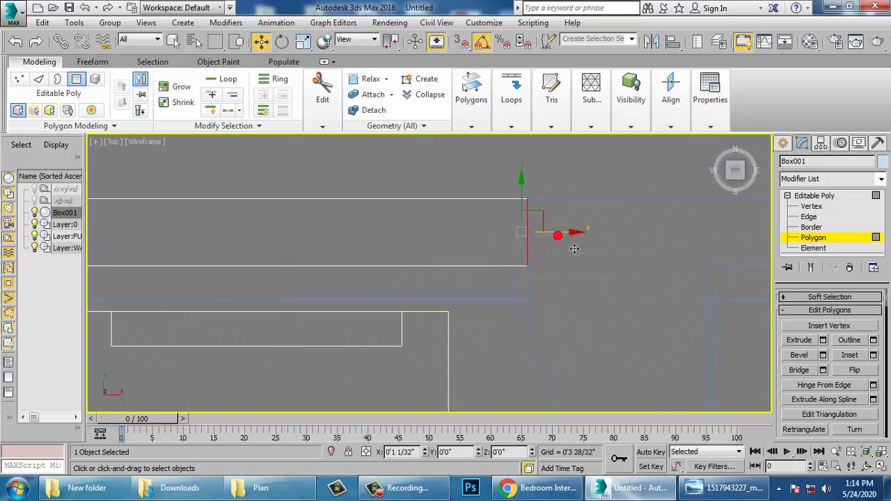
middle_click_drag(637, 268, 566, 250)
scroll(566, 250, "down", 3)
middle_click_drag(625, 238, 619, 234)
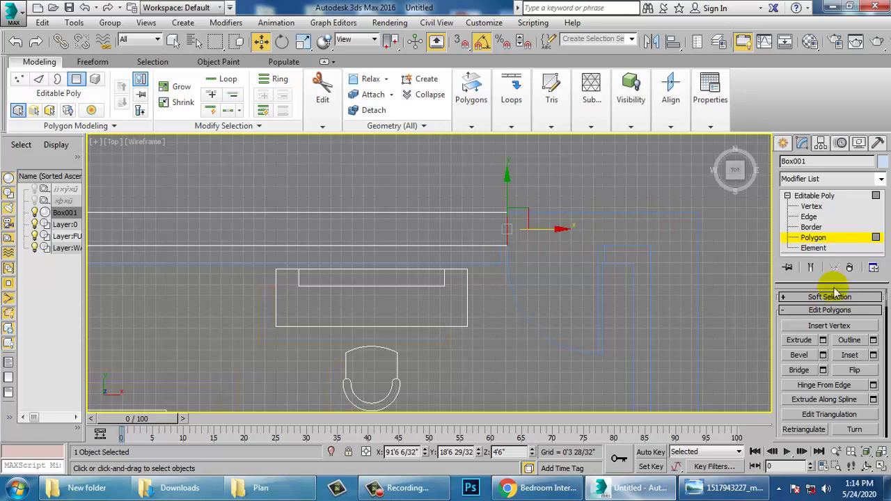
- Extrude the end face by about 2'8 9/32" across the door opening to its right side
left_click(822, 340)
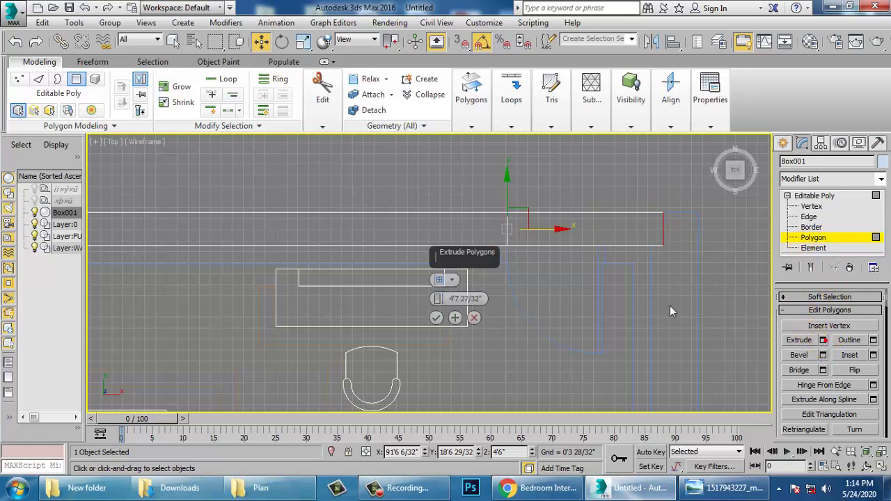
left_click_drag(451, 342, 464, 371)
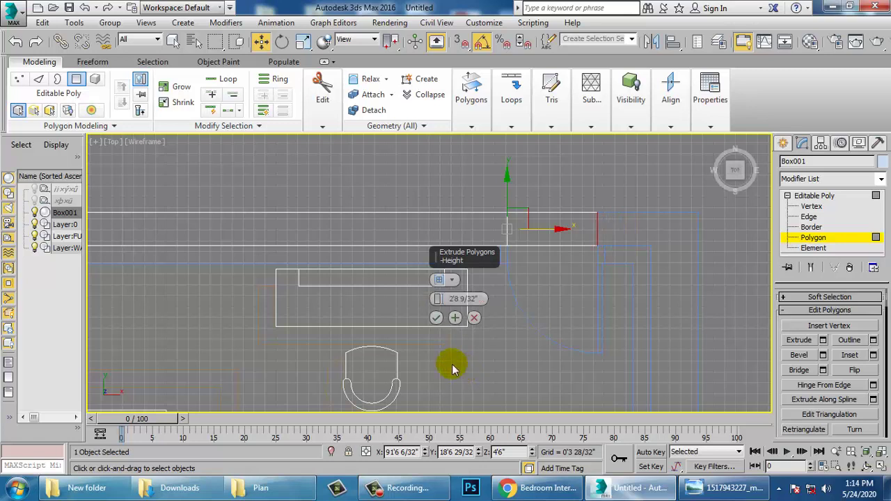
left_click(455, 318)
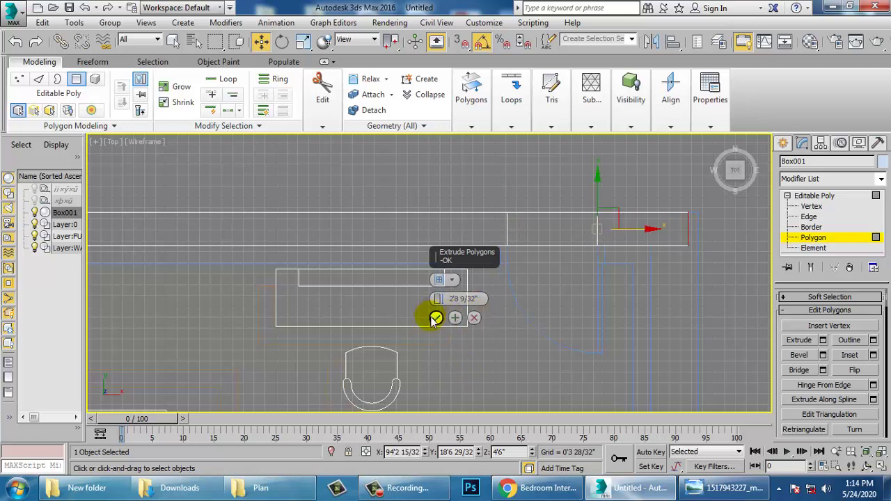
- Extrude the end face by 1'6 31/32" to the right wall's inner line, plus 1'4 24/32" to the outer corner
mouse_move(449, 352)
left_mouse_down()
mouse_move(455, 314)
mouse_move(457, 343)
left_mouse_up()
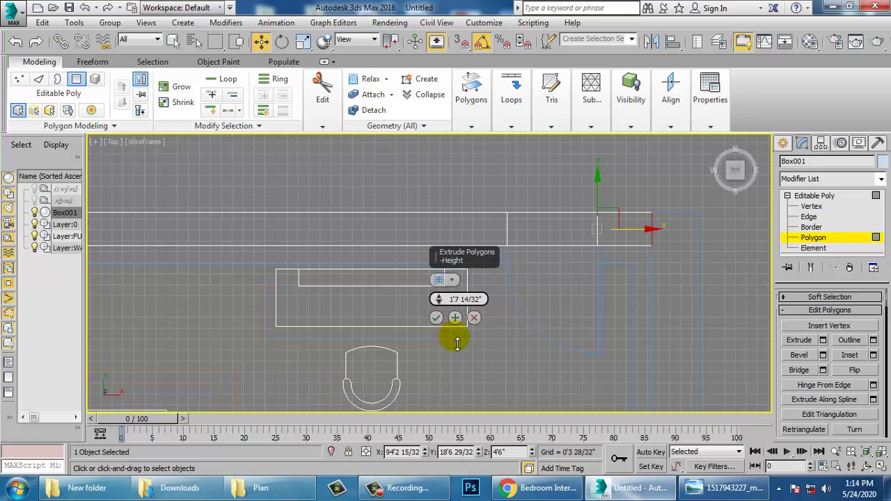
left_click(453, 318)
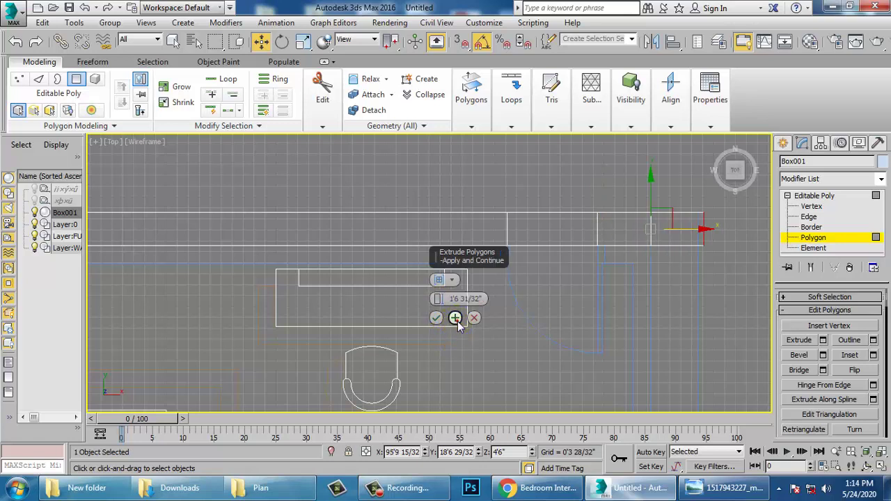
middle_click_drag(672, 291, 649, 344)
scroll(586, 293, "up", 3)
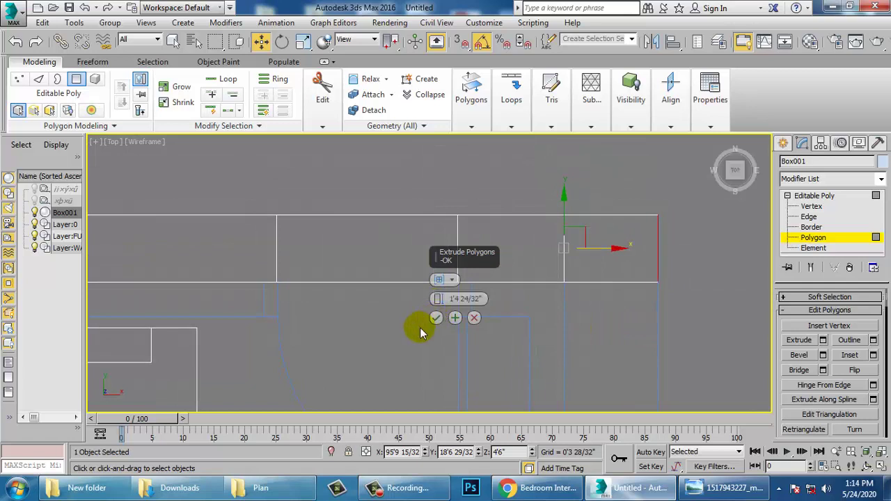
left_click(436, 318)
- Extrude the upper-right corner segment's inward-facing polygon along the right wall by 12'0 2/32", followed by another segment of about 1'0 1/32"
left_click_drag(593, 287, 593, 267)
left_click_drag(528, 197, 684, 255, "alt")
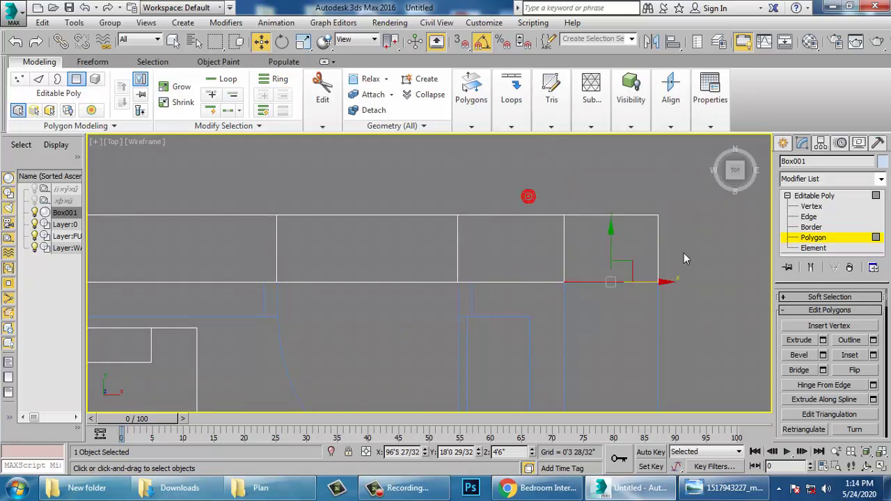
middle_click_drag(669, 303, 633, 190)
scroll(626, 230, "down", 6)
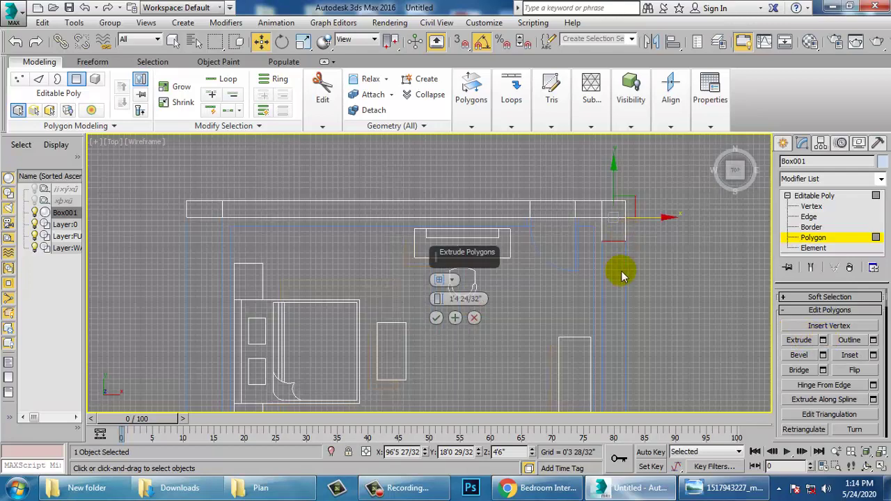
middle_click_drag(622, 273, 614, 257)
left_click_drag(428, 111, 428, 110)
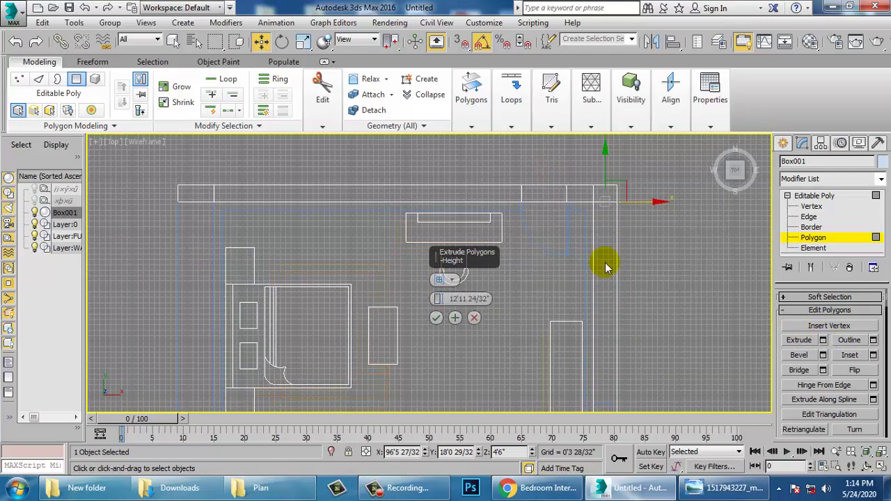
middle_click_drag(607, 305, 589, 183)
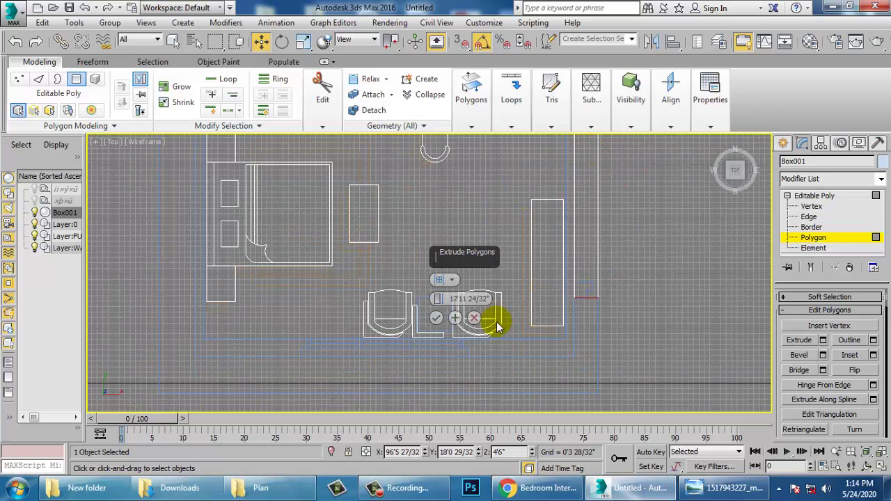
middle_click_drag(636, 302, 636, 330)
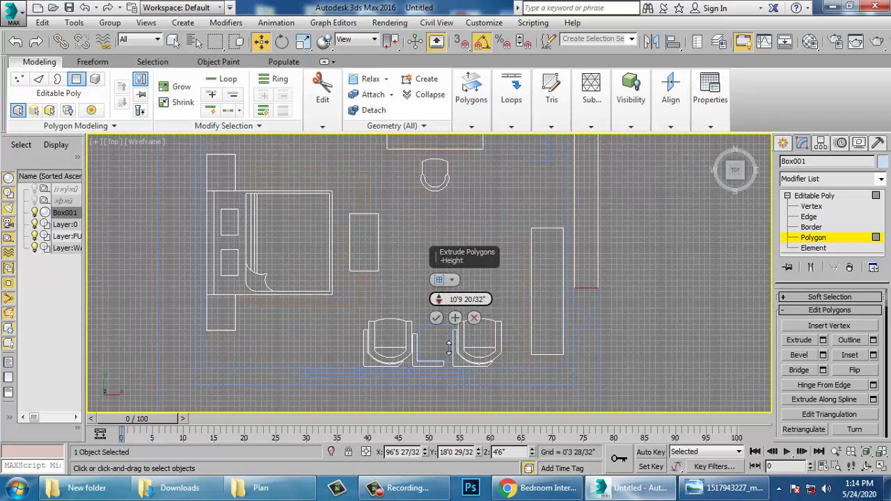
left_click_drag(448, 348, 446, 335)
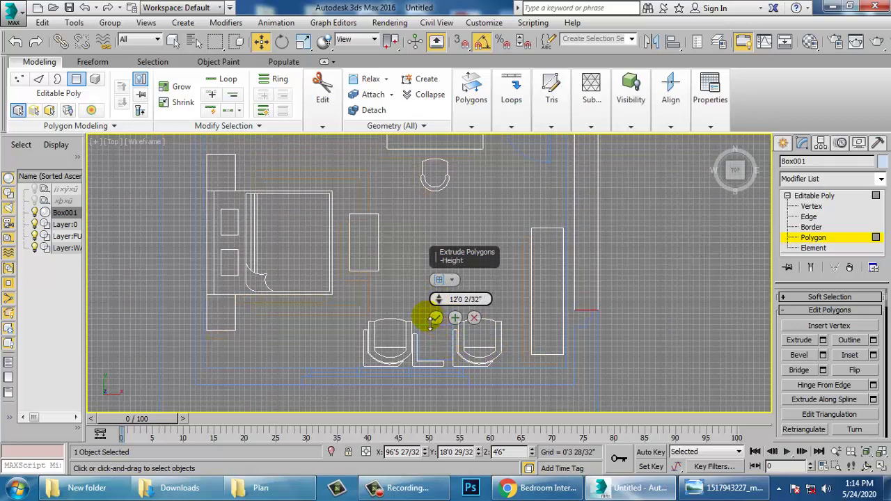
left_click(454, 318)
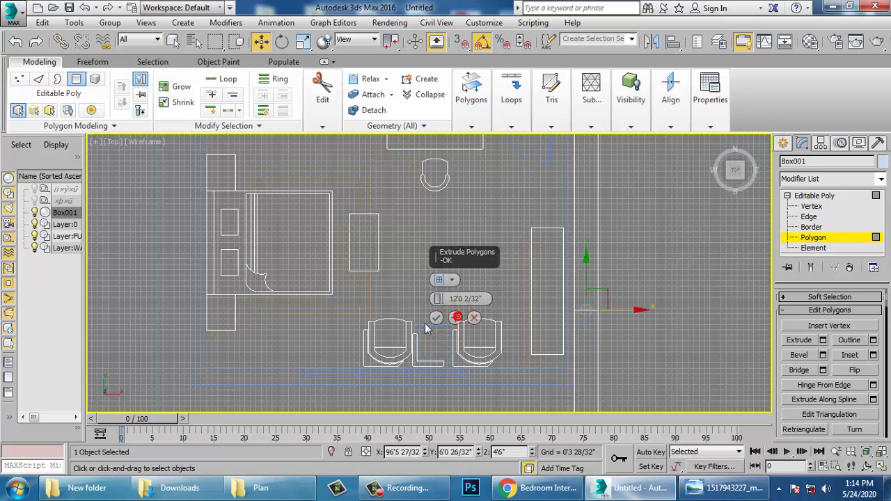
left_click_drag(448, 355, 471, 494)
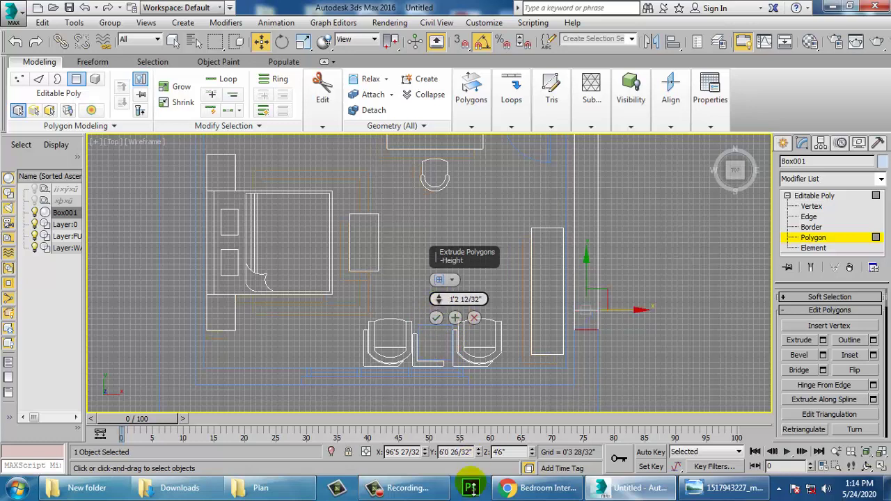
left_click(435, 319)
- Extrude the right wall's end face to the lower wall's inner line and again to the plan's outer lower-right corner
scroll(603, 285, "up", 4)
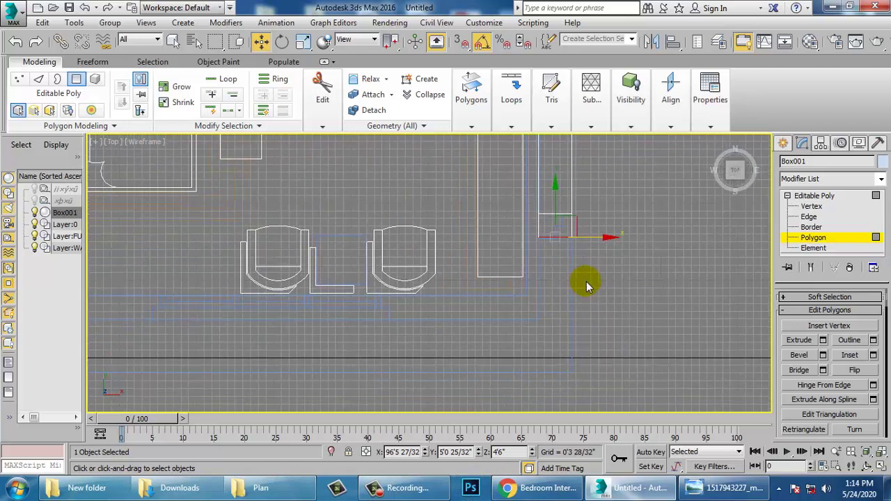
left_click(822, 340)
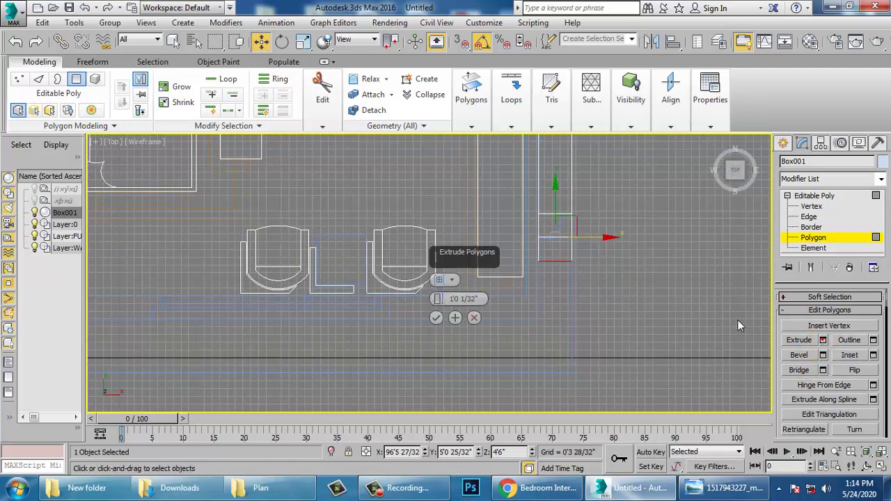
left_click_drag(426, 274, 418, 243)
left_click(455, 318)
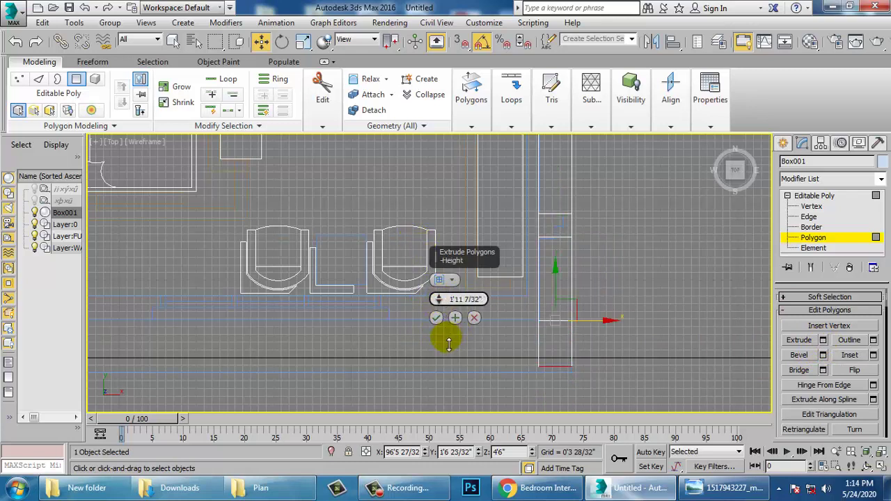
left_click(438, 336)
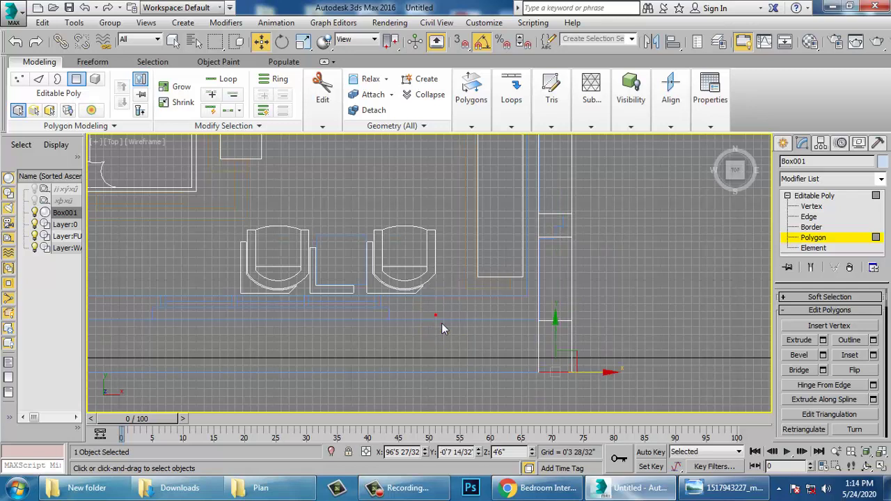
- Extrude the lower-right corner segment's inward-facing polygon along the lower wall by about 22'6 28/32", up to the left wall's inner line
left_click_drag(526, 341, 575, 362)
left_click_drag(605, 319, 568, 415, "alt")
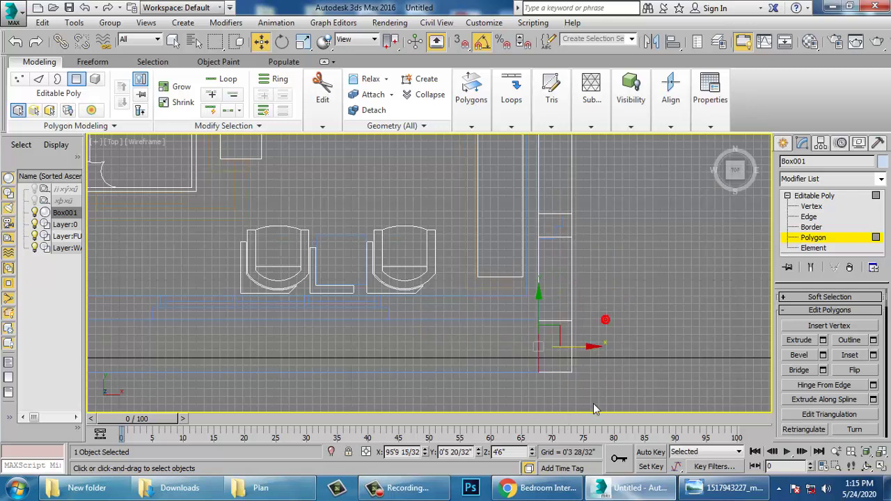
left_click(823, 340)
middle_click_drag(352, 346, 453, 350)
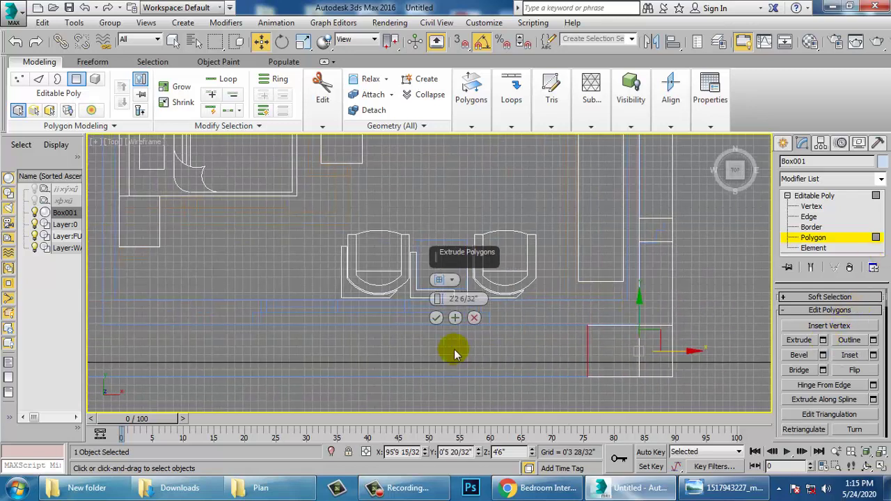
left_click_drag(444, 299, 239, 387)
middle_click_drag(380, 245, 505, 262)
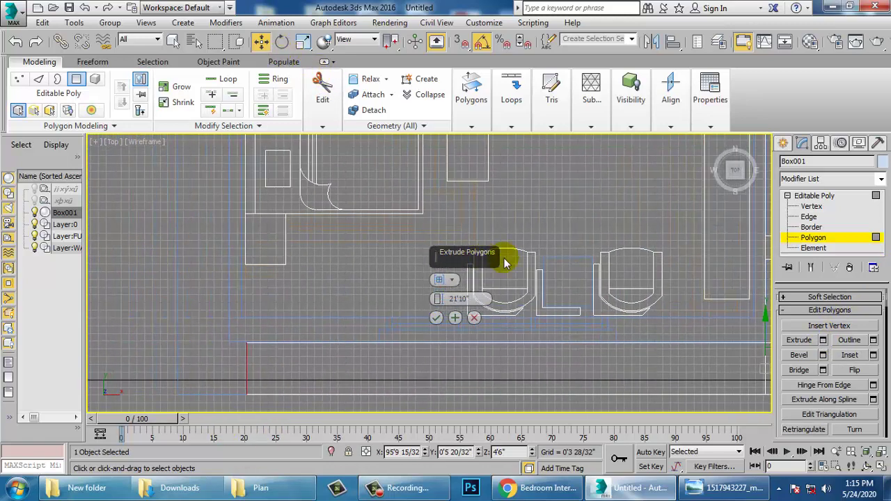
left_click(437, 299)
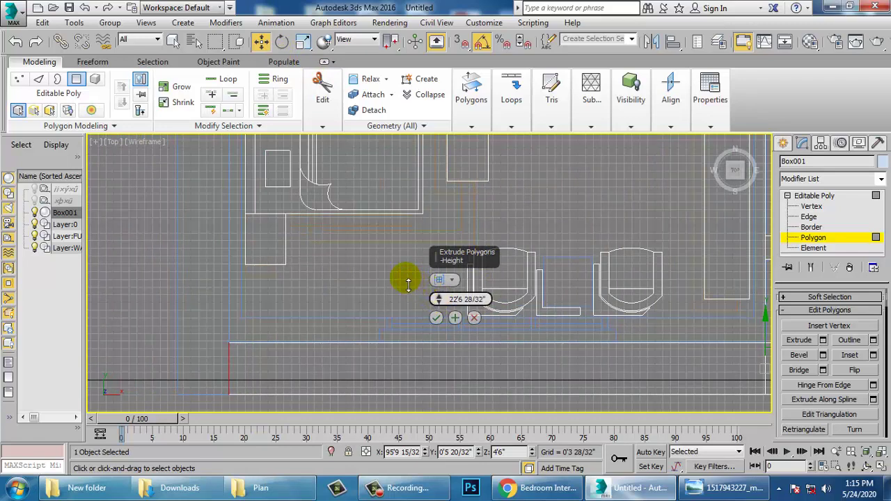
left_click_drag(409, 285, 425, 300)
left_click(437, 318)
- Select the vertices along the lower wall's inner edge and shift them slightly inward to about Y 1'7 2/32"
middle_click_drag(438, 340, 406, 339)
key("1")
scroll(456, 352, "down", 2)
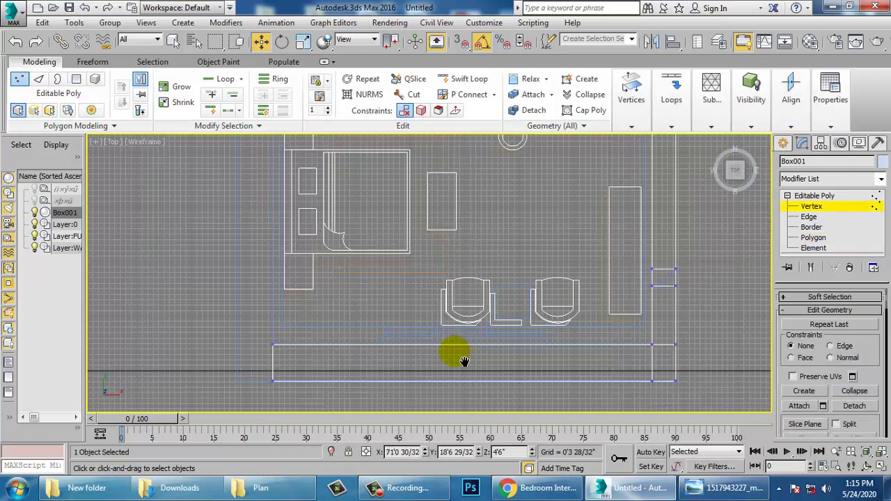
middle_click_drag(465, 360, 441, 368)
left_click_drag(596, 378, 595, 378)
scroll(564, 370, "up", 10)
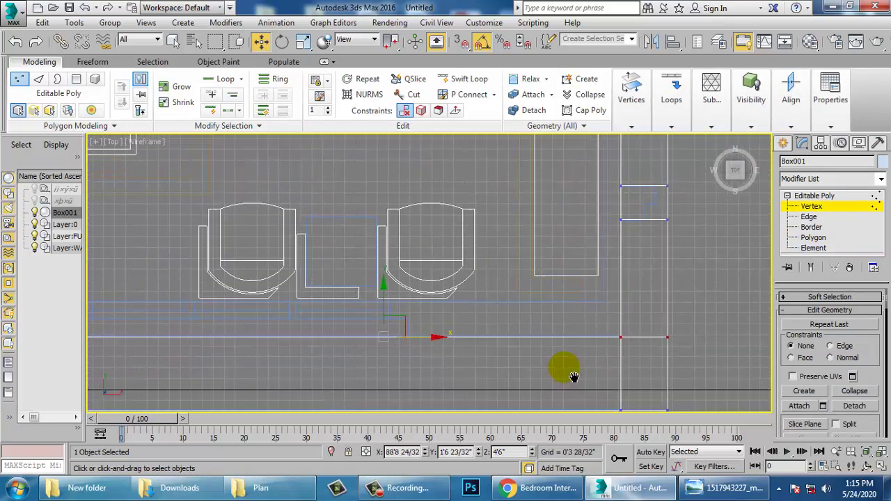
left_click_drag(243, 273, 231, 271)
scroll(256, 290, "down", 6)
middle_click_drag(258, 292, 513, 318)
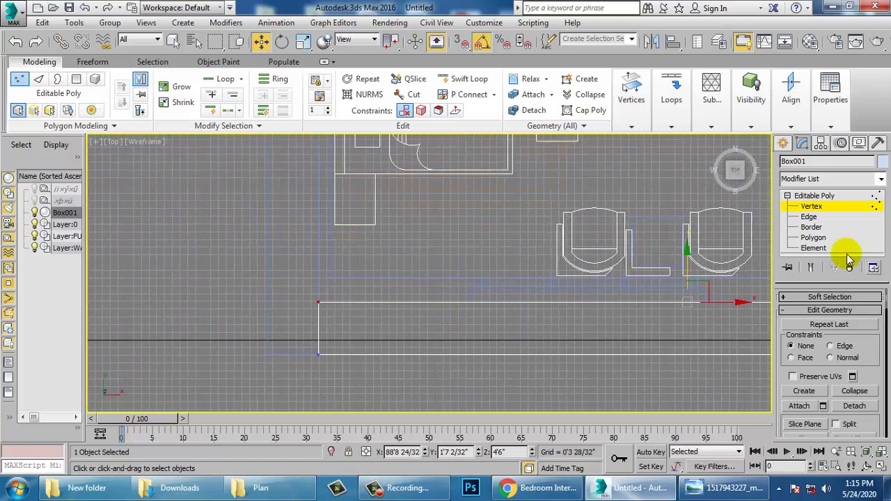
- Extrude the lower wall's end face by 2'2 25/32" to the outer lower-left corner and nudge it back onto the plan line
left_click(814, 238)
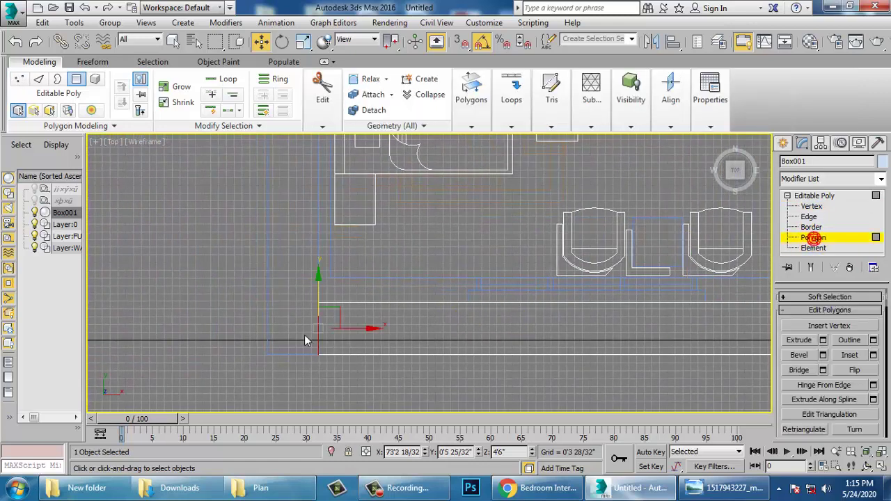
left_click(823, 339)
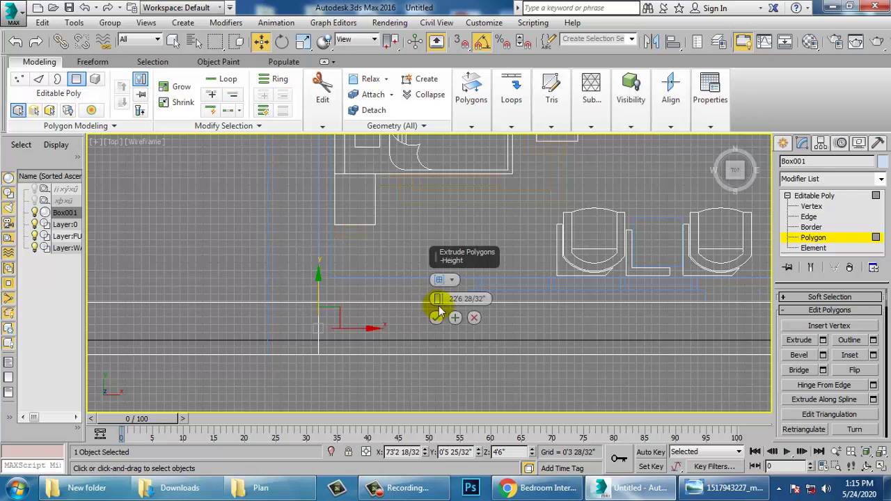
left_click_drag(527, 29, 560, 269)
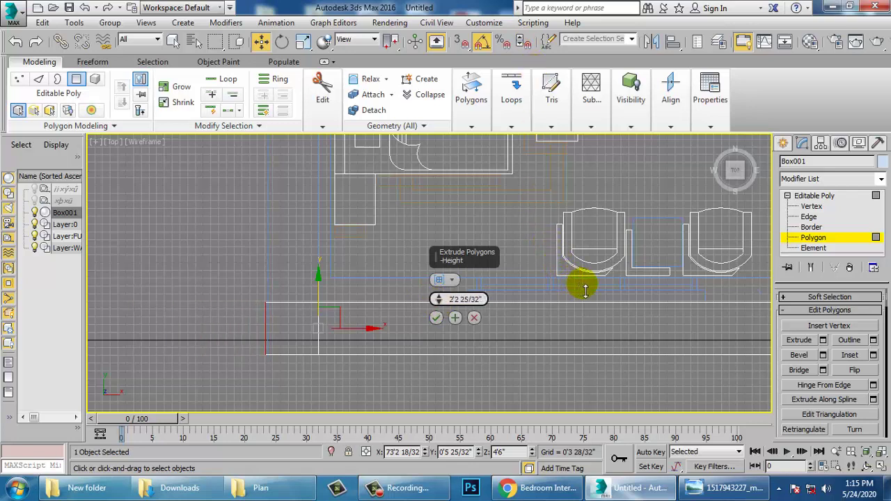
left_click(436, 318)
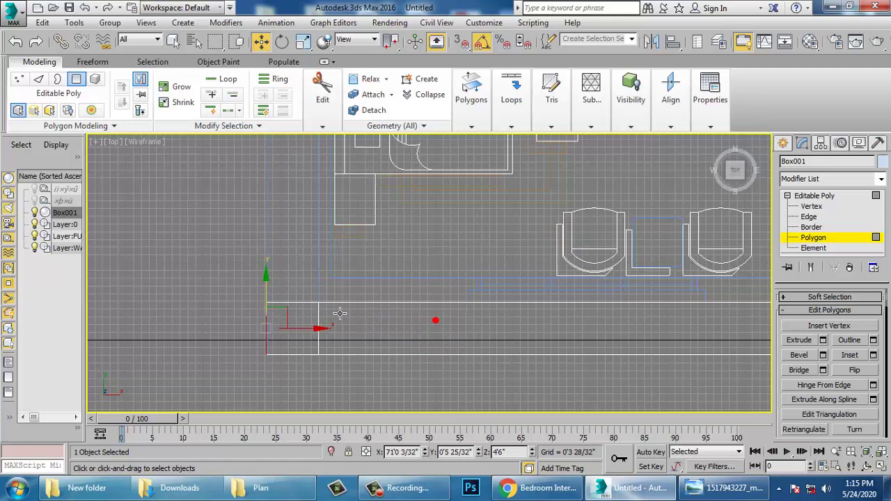
scroll(368, 323, "up", 5)
scroll(368, 322, "up", 3)
middle_click_drag(374, 351, 364, 264)
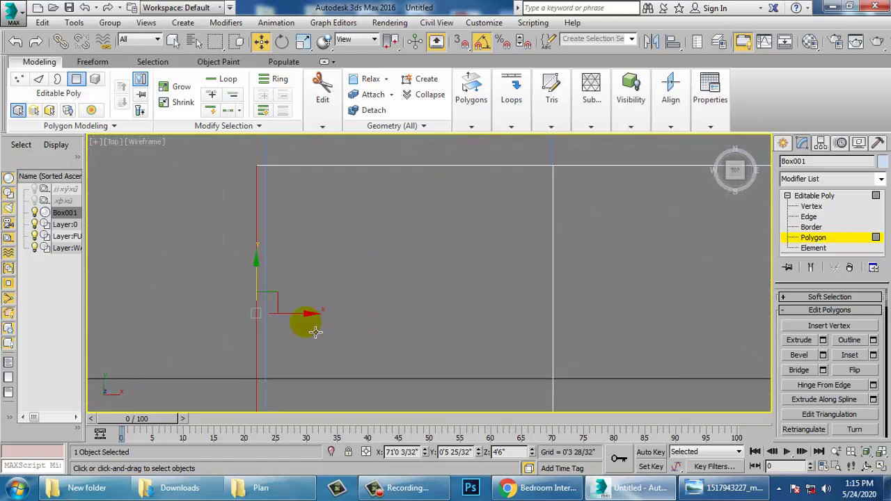
left_click_drag(312, 323, 318, 325)
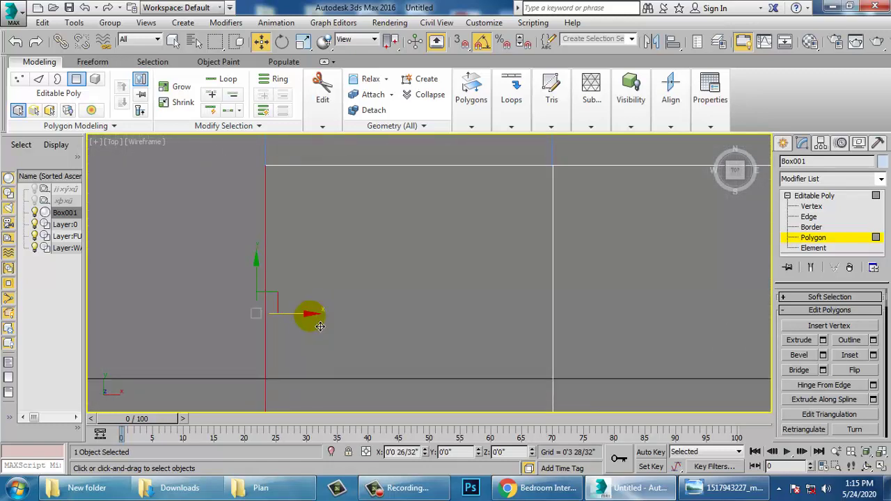
- Extrude the lower-left corner segment's inward-facing polygon by 2'2 14/32" up along the left wall
middle_click_drag(423, 206, 402, 270)
left_click_drag(404, 203, 332, 294)
left_click_drag(173, 282, 299, 334, "alt")
scroll(626, 365, "down", 2)
middle_click_drag(578, 365, 493, 360)
scroll(568, 364, "down", 2)
left_click(823, 341)
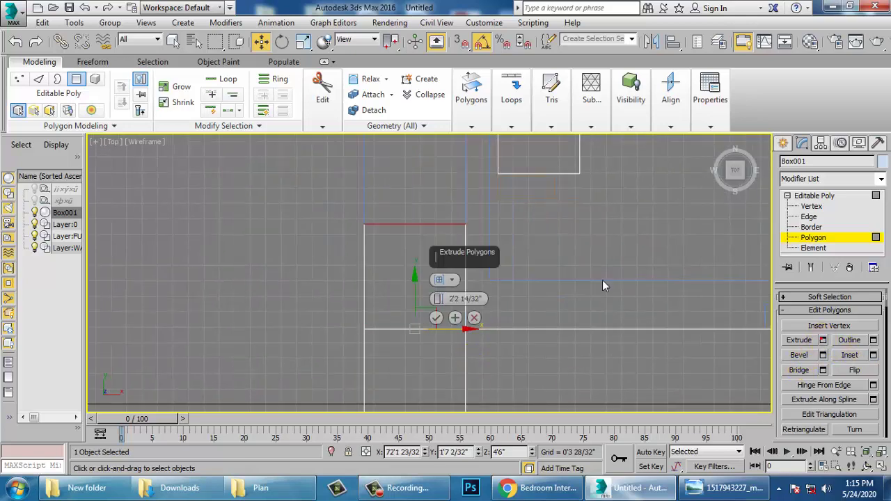
middle_click_drag(604, 286, 583, 351)
left_click(435, 317)
- Move the left wall's end face along the plan to about Y 17'10 20/32", just short of the upper wall
scroll(441, 318, "down", 5)
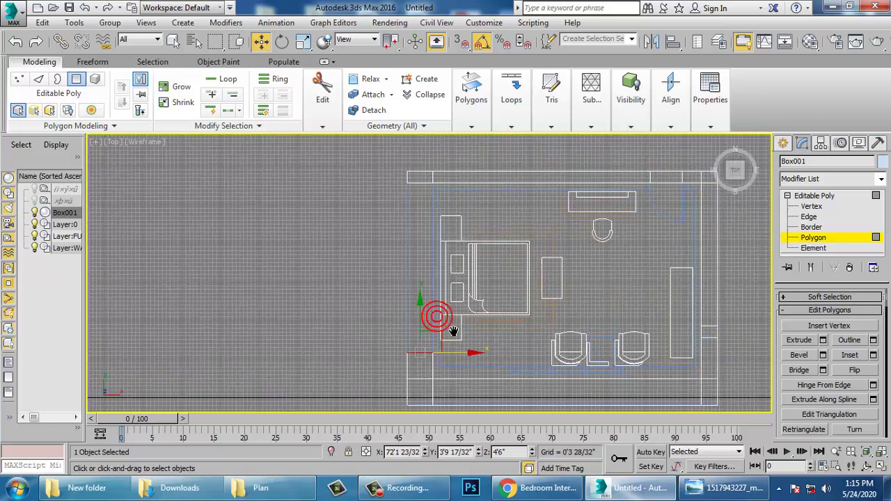
middle_click_drag(431, 313, 408, 324)
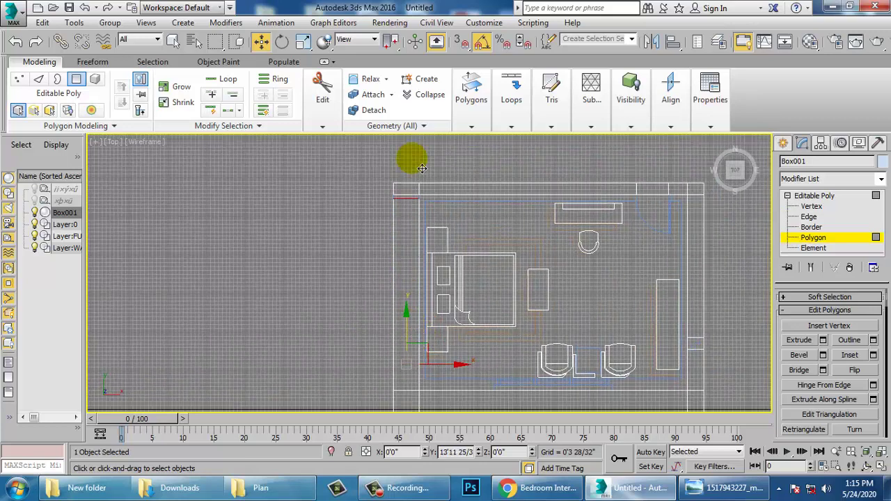
scroll(446, 192, "up", 6)
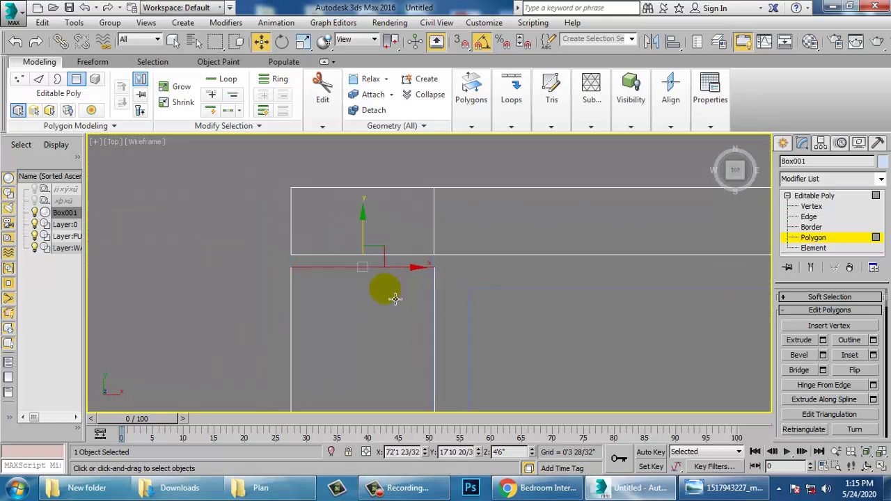
- In the perspective view, bridge the gap between the left wall's end face and the facing polygon of the upper-left corner segment
key("alt+w")
right_click(618, 332)
key("alt+w")
key("z")
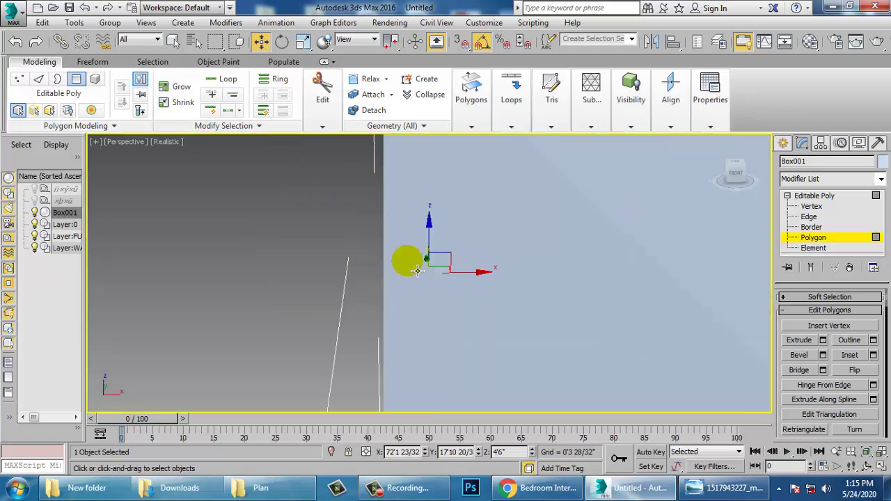
middle_click_drag(418, 272, 476, 307, "alt")
scroll(451, 278, "down", 5)
scroll(460, 301, "up", 3)
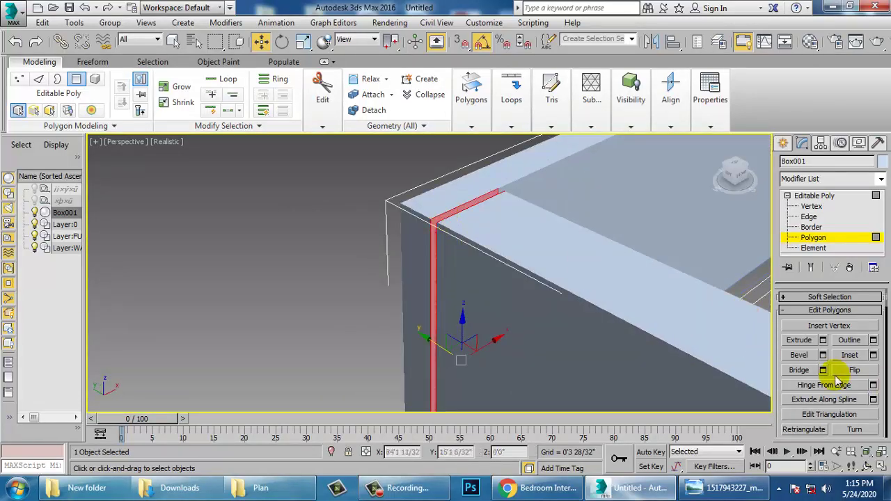
left_click(799, 371)
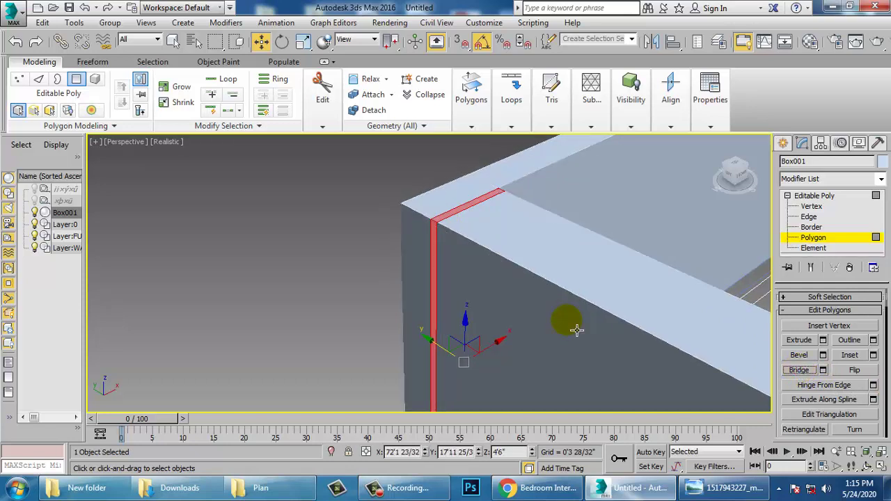
- Examine the closed wall outline against the plan in the top view, checking the lower wall and the upper corners
key("alt+w")
middle_click(329, 226)
key("alt+w")
middle_click_drag(376, 232, 285, 202)
scroll(292, 206, "down", 1)
middle_click_drag(489, 294, 432, 285)
scroll(423, 278, "down", 1)
scroll(385, 265, "down", 1)
scroll(406, 284, "down", 1)
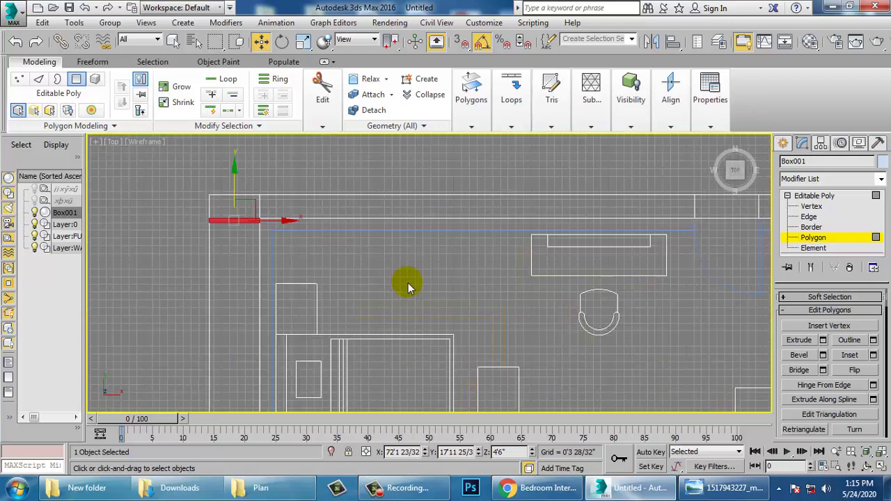
scroll(483, 348, "down", 1)
middle_click_drag(483, 348, 466, 274)
scroll(459, 281, "up", 1)
scroll(378, 342, "up", 1)
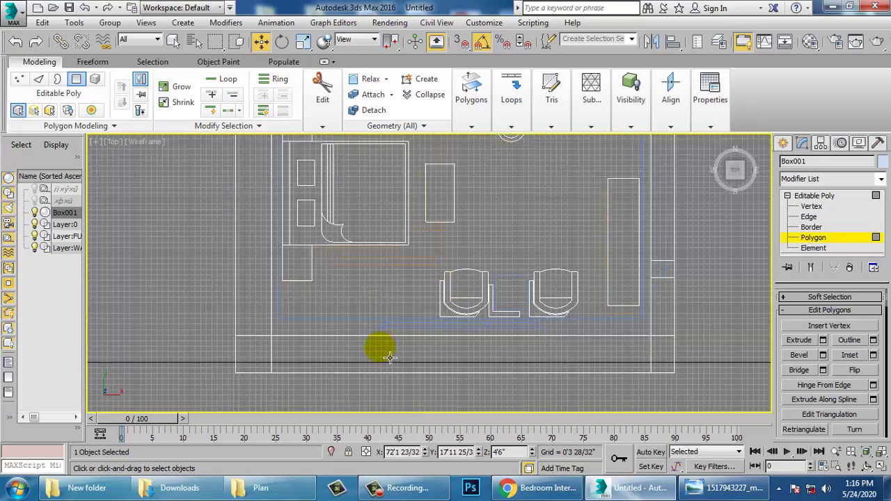
scroll(391, 352, "up", 1)
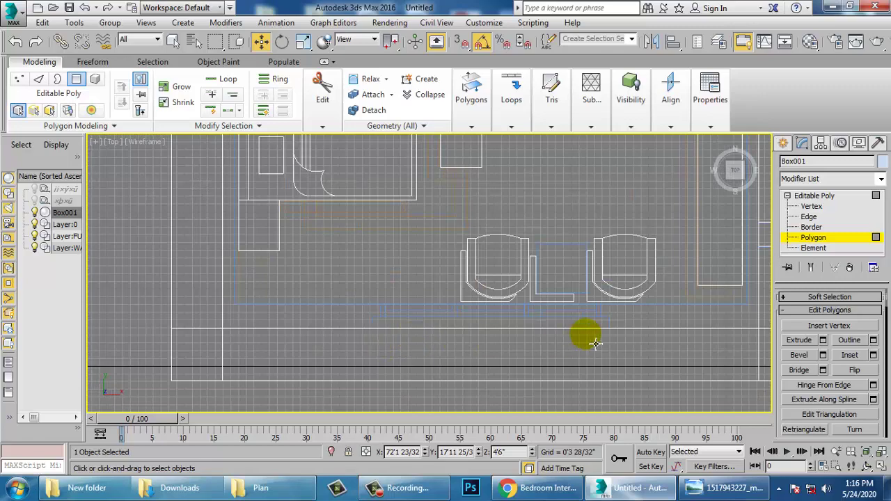
middle_click_drag(587, 338, 370, 308)
scroll(536, 324, "down", 3)
scroll(453, 302, "up", 5)
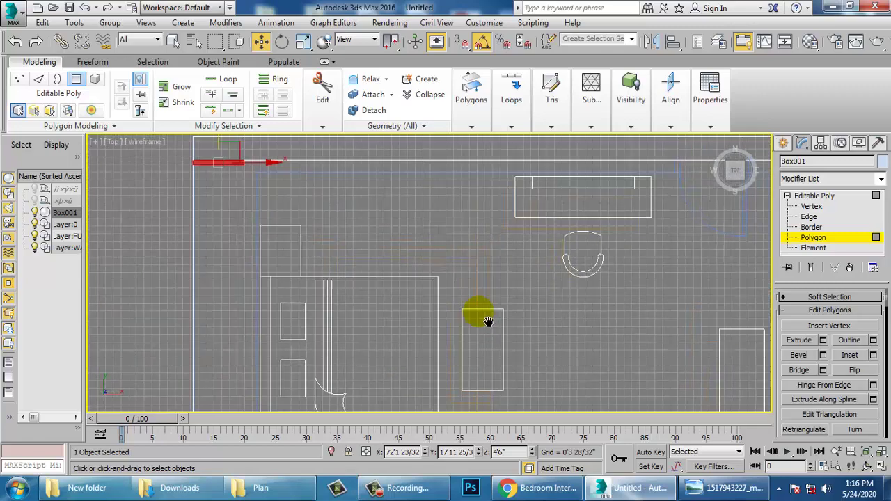
scroll(515, 298, "down", 3)
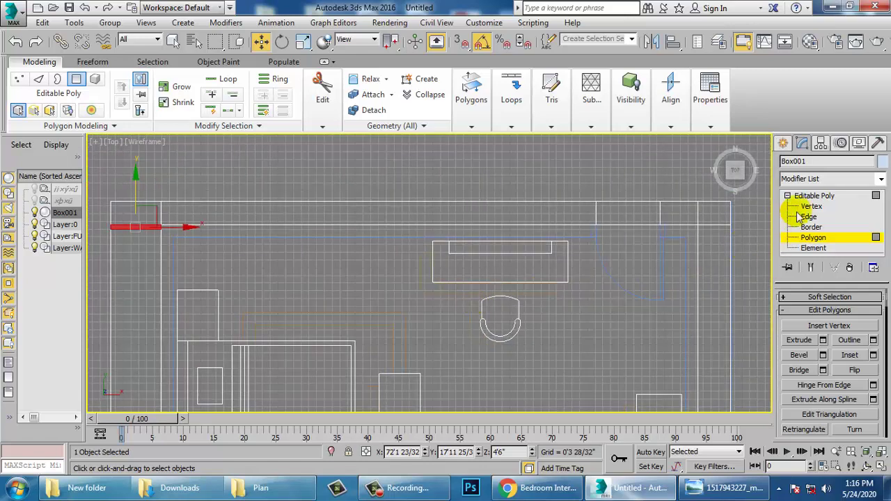
left_click(783, 143)
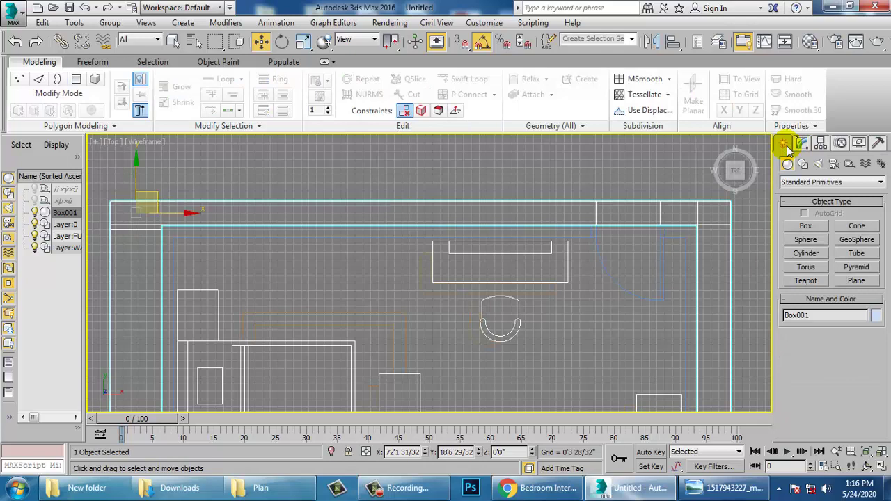
scroll(605, 202, "down", 5)
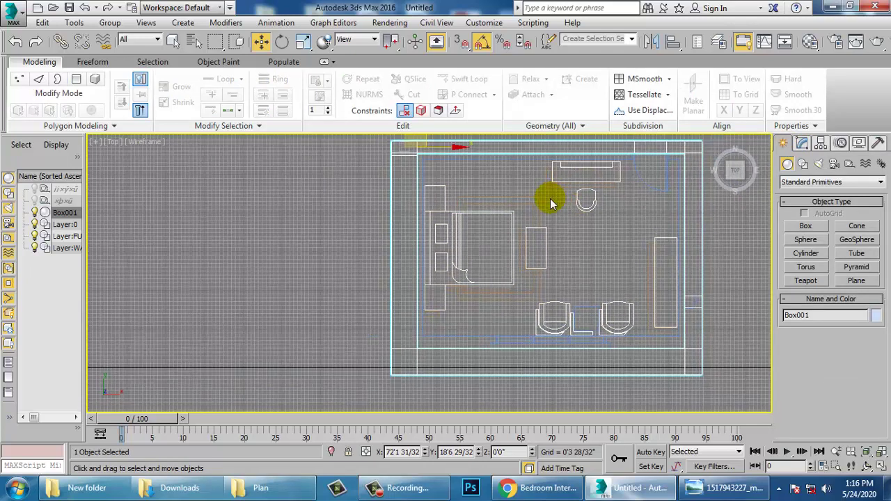
scroll(583, 223, "up", 5)
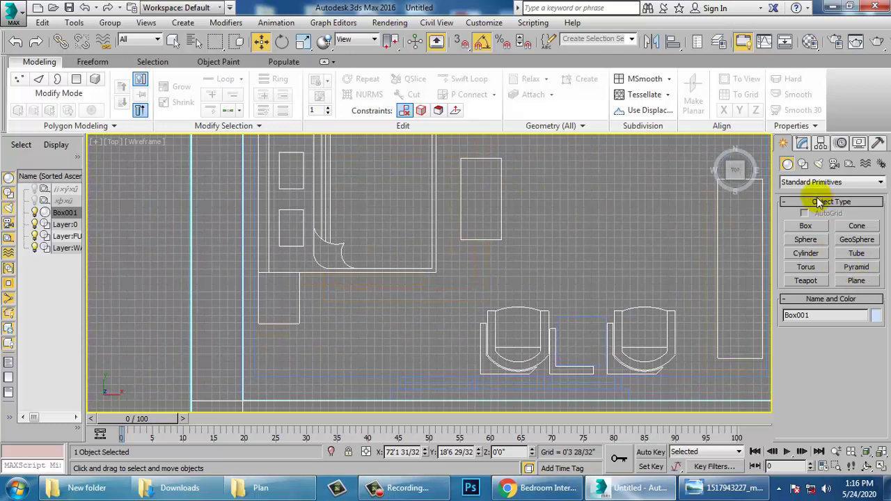
- Extrude the left wall's long inner face by 0'6 7/32" into the room and nudge it back by about 0'0 2/32" in X
left_click(801, 143)
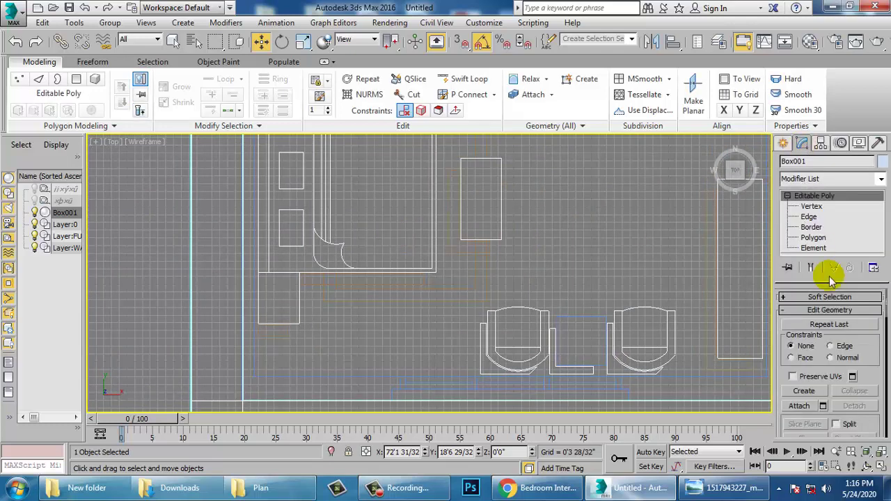
left_click(813, 237)
key("alt+w")
left_click(632, 334)
key("alt+w")
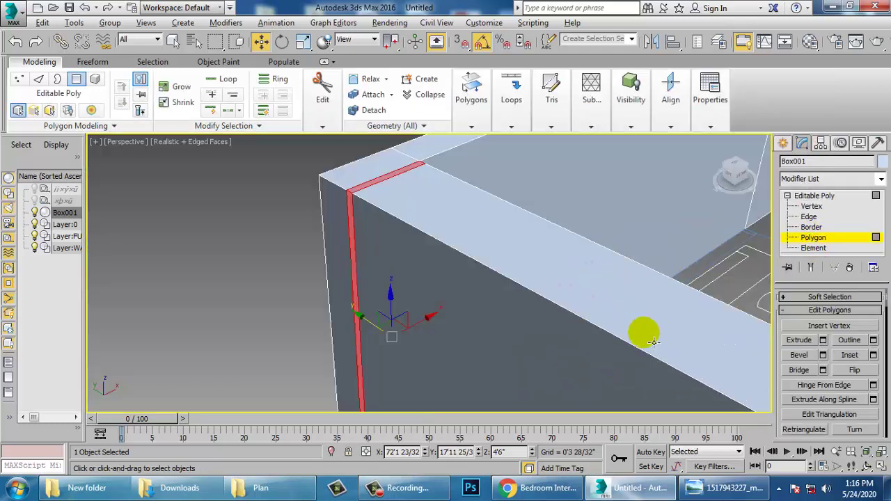
middle_click_drag(644, 334, 295, 342, "alt")
key("alt+w")
left_click(308, 213)
key("alt+w")
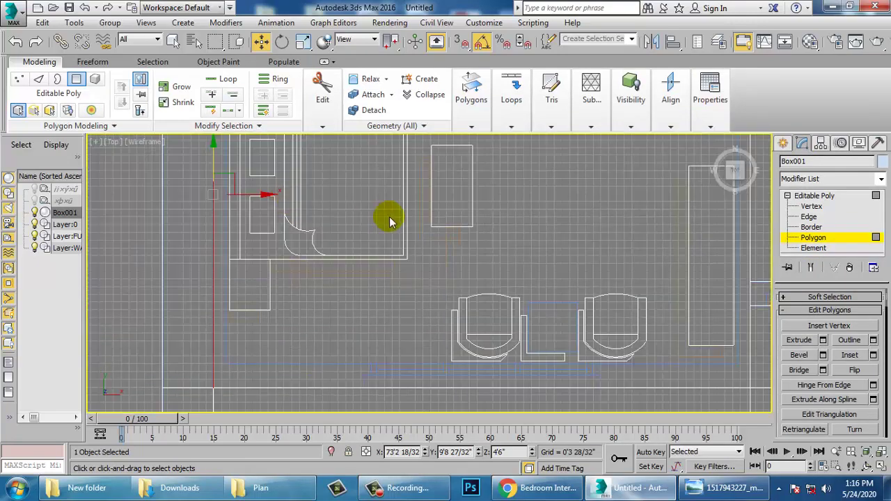
scroll(392, 219, "down", 2)
middle_click_drag(392, 218, 461, 247)
scroll(462, 238, "up", 6)
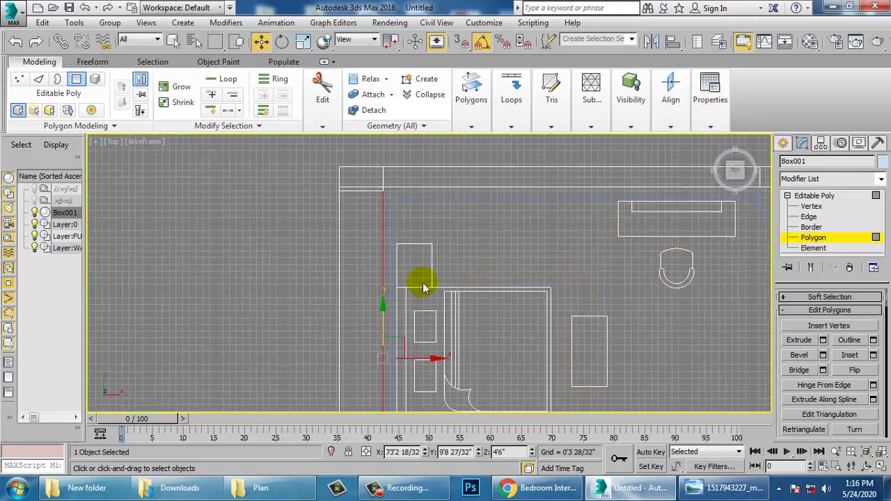
left_click(822, 339)
left_click_drag(438, 298, 451, 376)
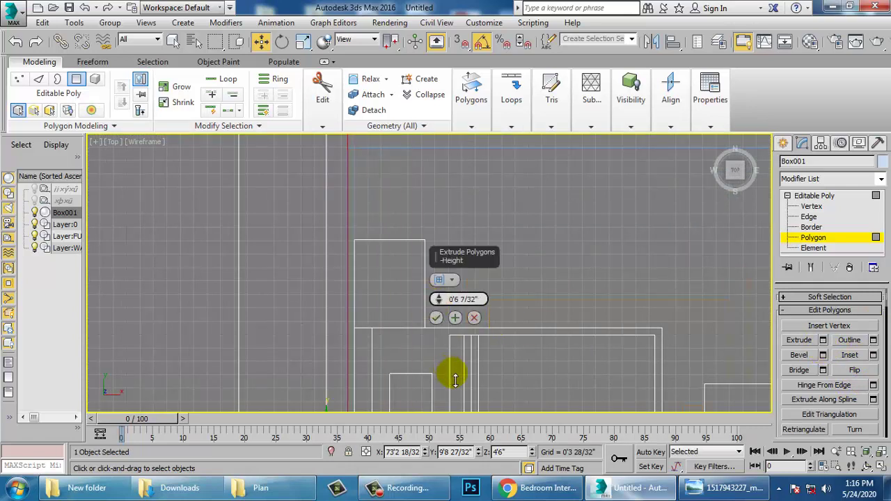
left_click(437, 317)
scroll(390, 327, "up", 5)
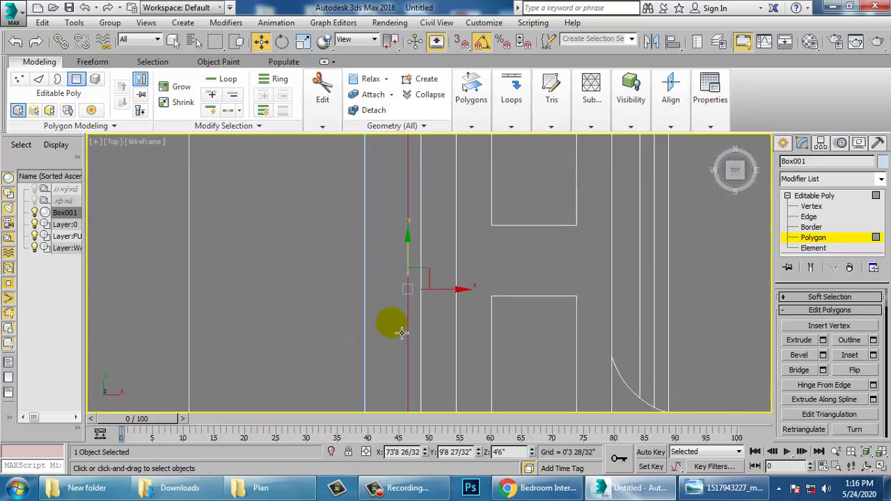
left_click_drag(457, 300, 456, 300)
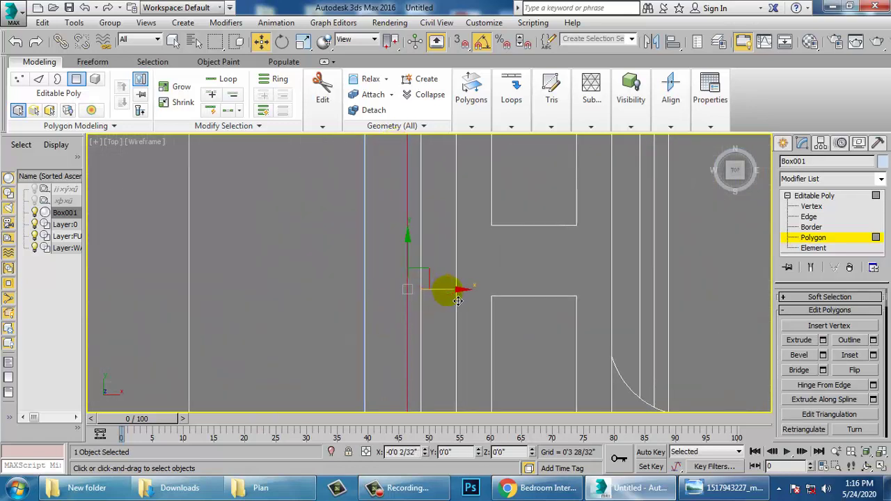
- Undo the last move and extrusion of the left wall's long inner face
key("ctrl+z")
key("ctrl+z")
key("ctrl+z")
key("ctrl+z")
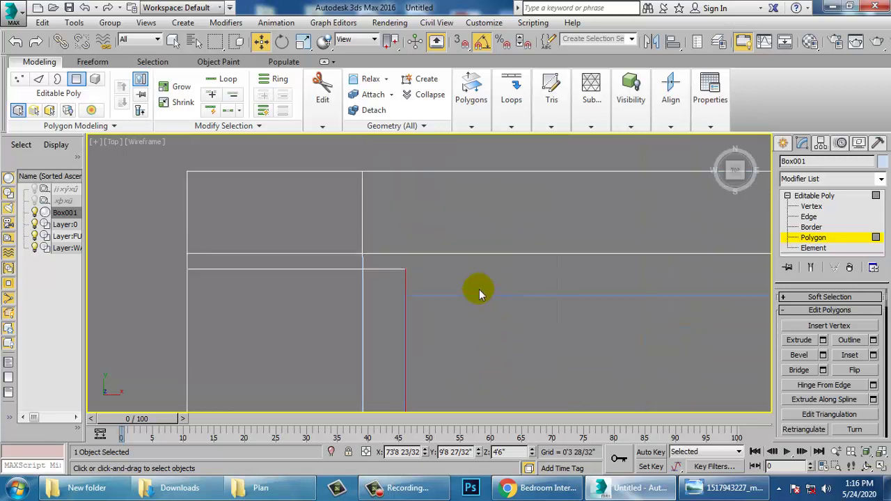
scroll(479, 288, "up", 2)
scroll(442, 254, "down", 1)
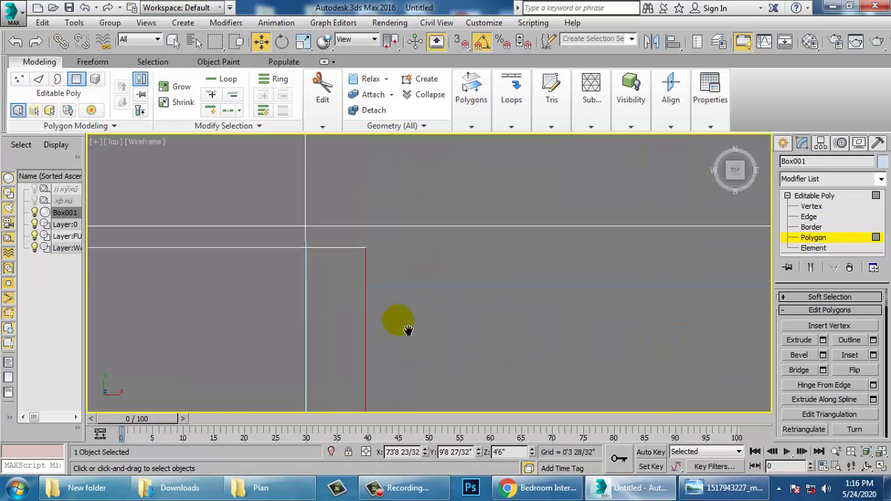
key("ctrl+z")
key("ctrl+z")
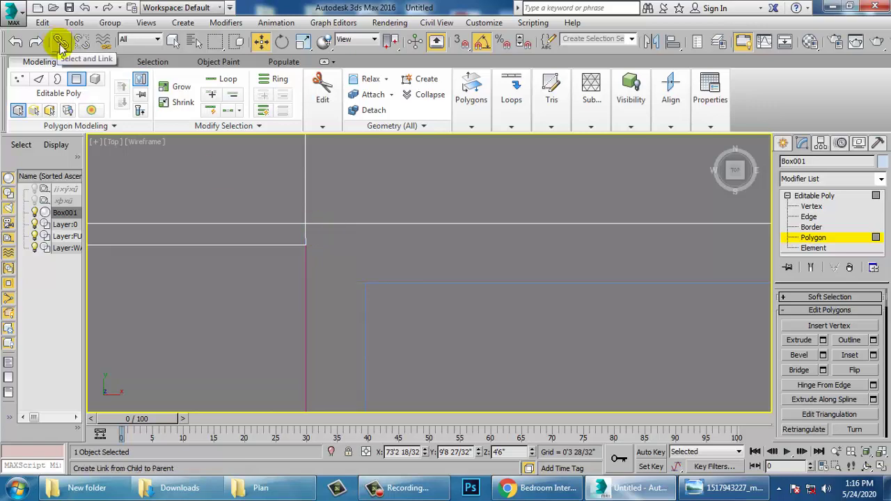
- Save the scene as 2 in 3ds Max format in the Plan folder on the desktop
key("ctrl+s")
left_click(39, 125)
left_click(436, 214)
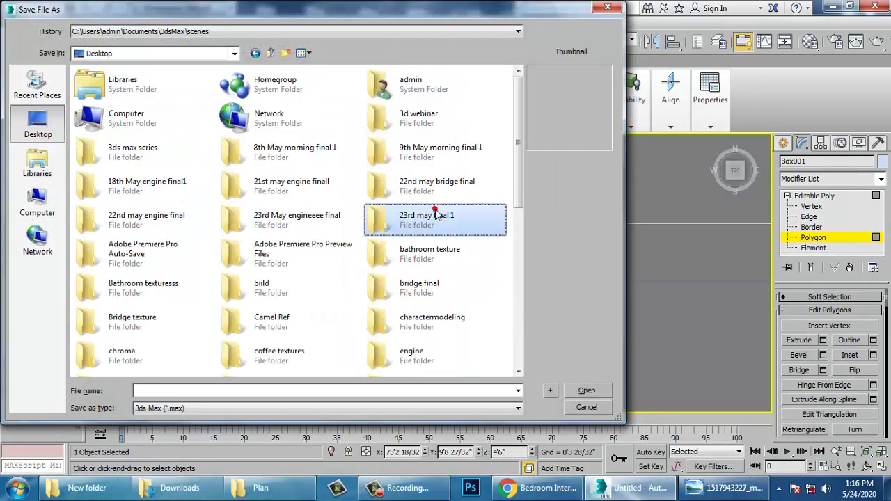
scroll(434, 205, "down", 10)
left_click(162, 234)
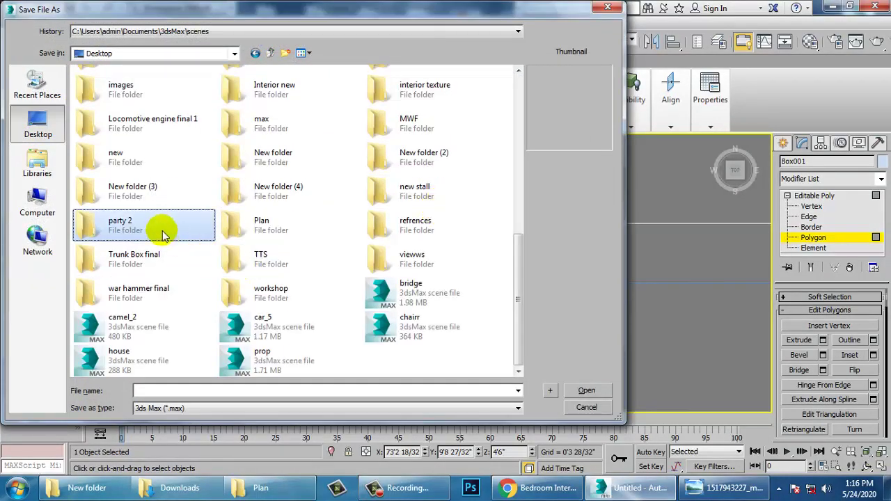
left_click(192, 390)
key("Return")
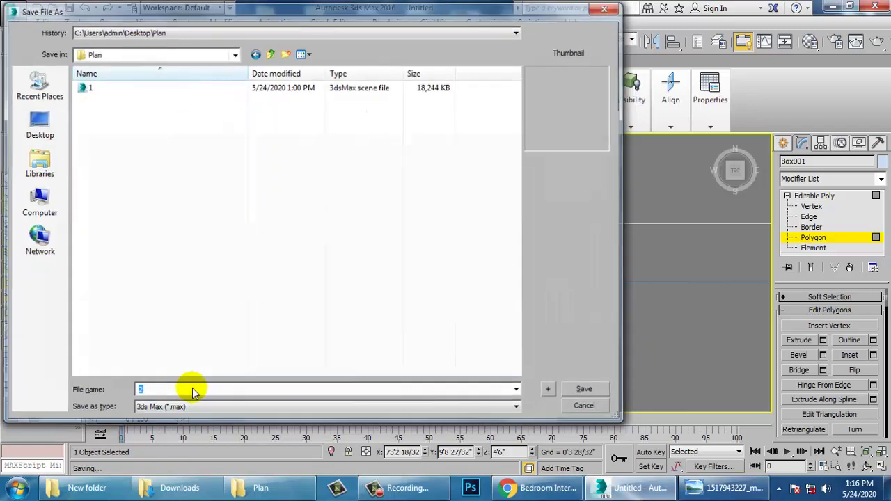
- Extrude the left wall's inner faces, including the corner strip, by about 0'6 2/32" to the plan's inner line and align the upper end vertices in X
left_click_drag(326, 239, 296, 266)
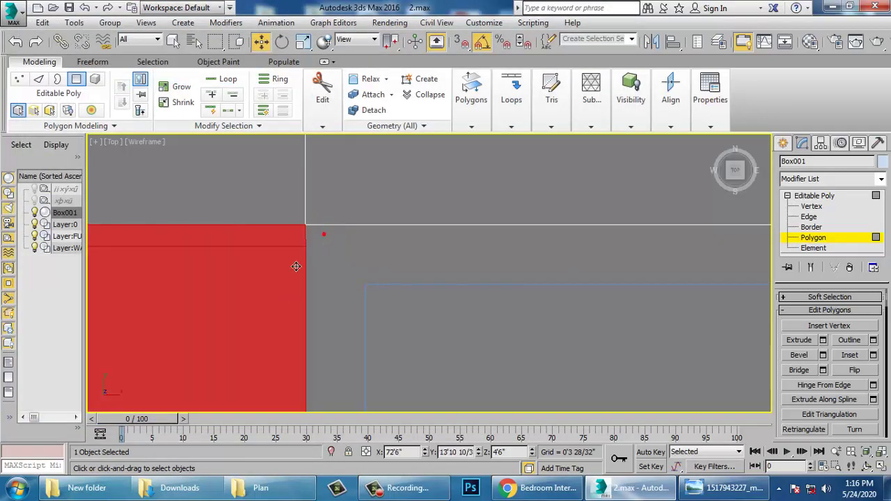
left_click_drag(225, 185, 270, 388, "alt")
left_click(822, 340)
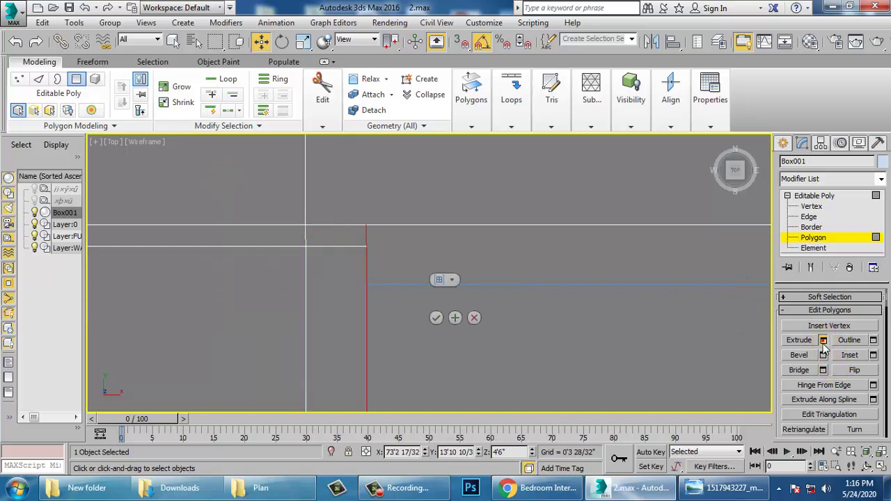
left_click_drag(437, 301, 442, 311)
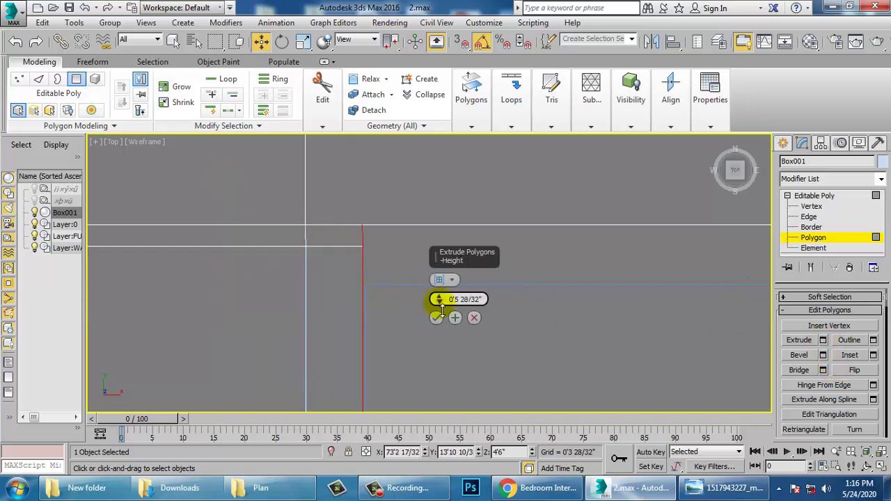
left_click(436, 317)
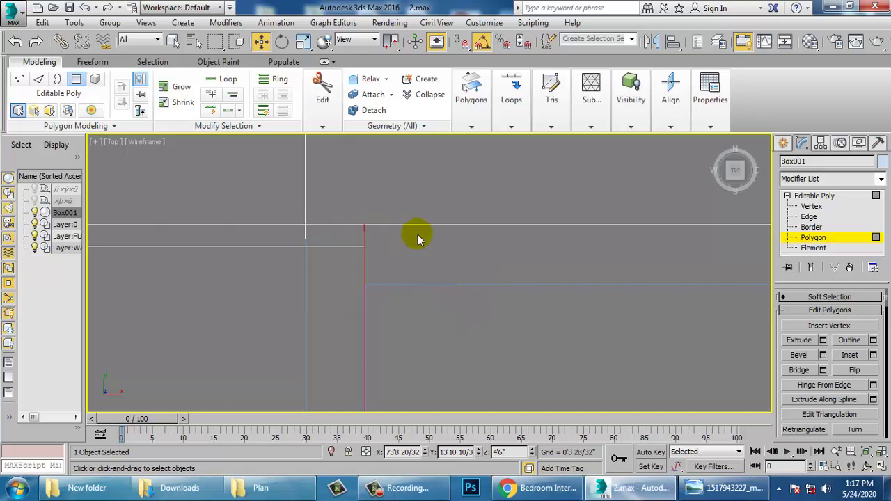
key("1")
left_click_drag(356, 183, 398, 246)
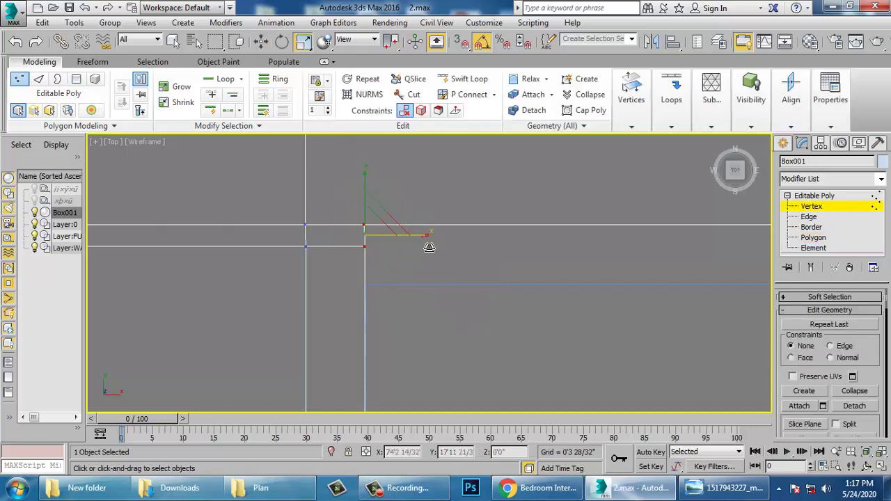
- Add a swift loop across the left wall where it meets the plan's inner line for the upper wall
left_click(809, 196)
left_click(808, 217)
left_click(462, 79)
left_click(318, 284)
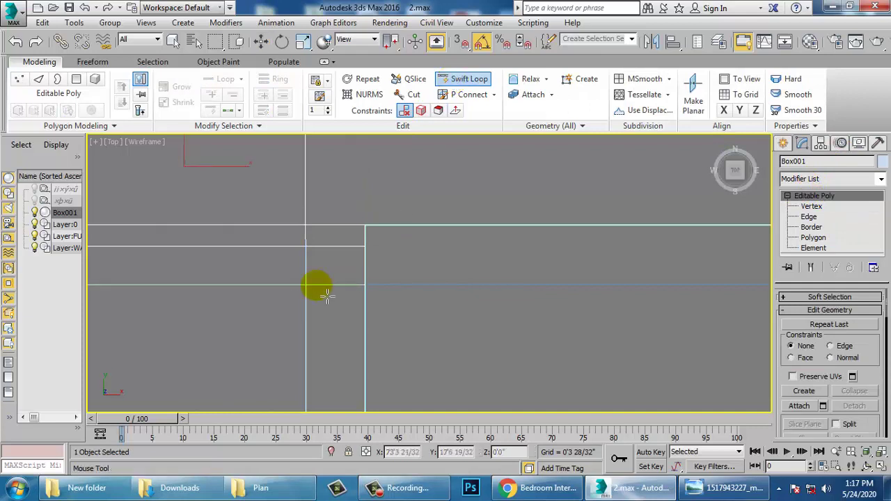
- Extrude the small inner face above the new loop by 3'0" along the upper wall
left_click(813, 237)
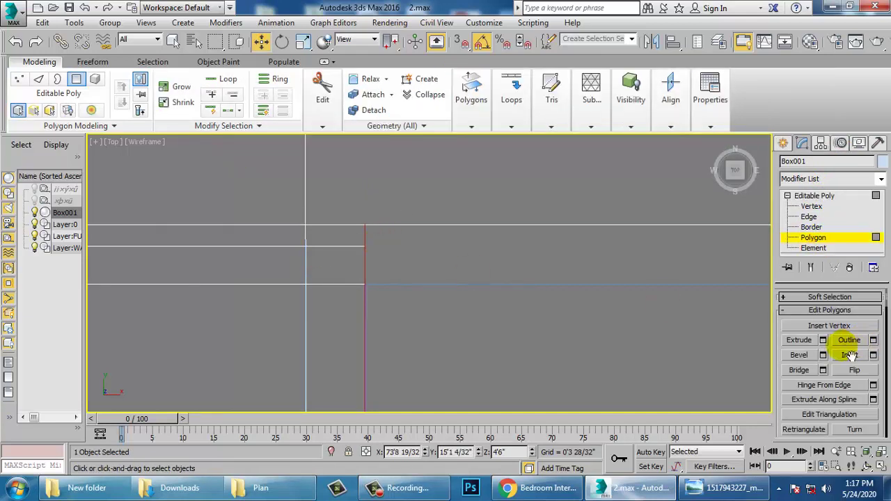
left_click(823, 340)
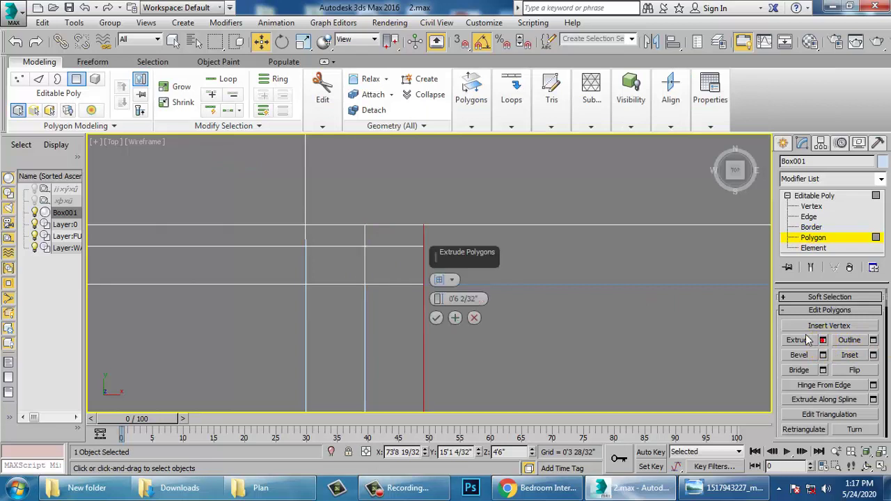
left_click(474, 318)
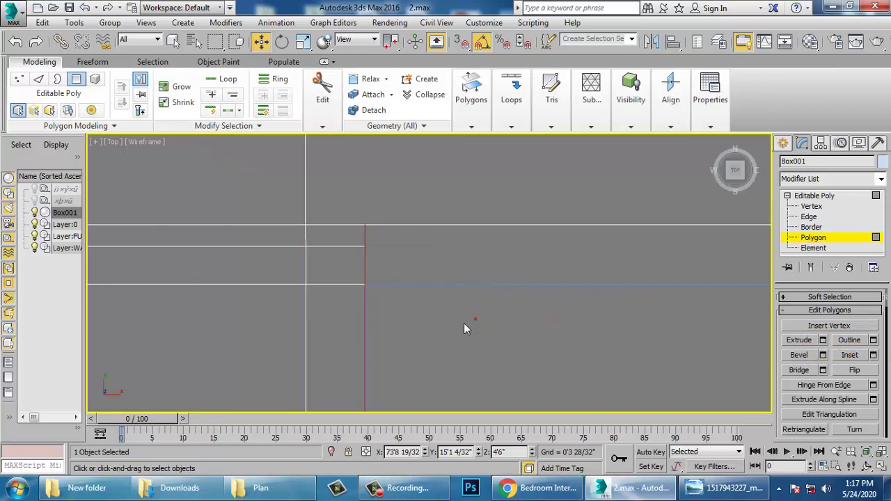
left_click(823, 340)
left_click_drag(435, 299, 466, 22)
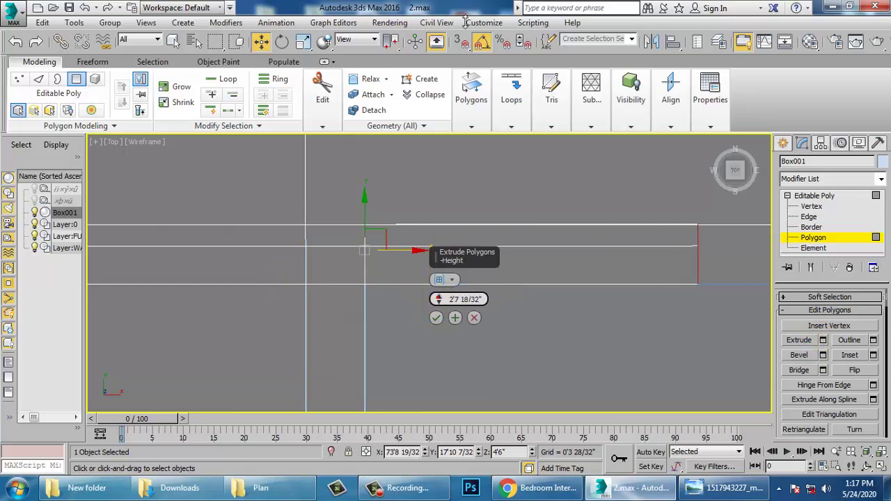
left_click(436, 318)
- Extrude the new segment's end face by a further 14'7 8/32" along the upper wall, stopping just short of the door
scroll(541, 283, "down", 5)
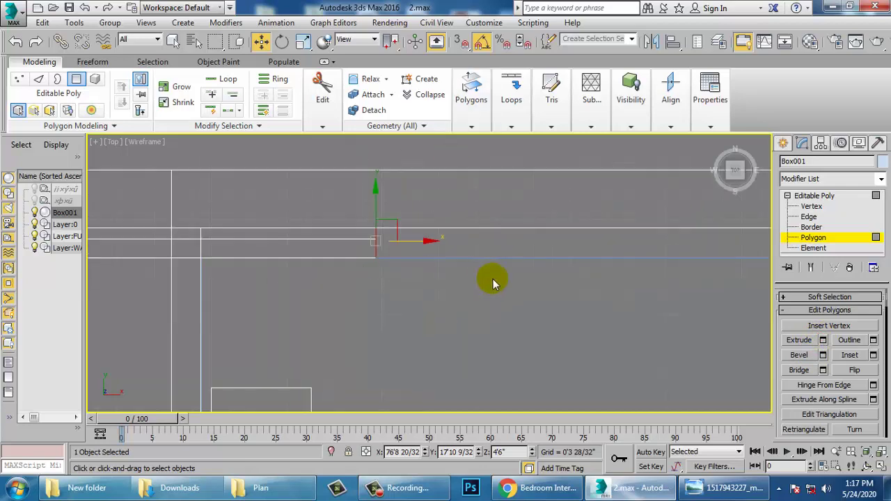
scroll(438, 262, "up", 4)
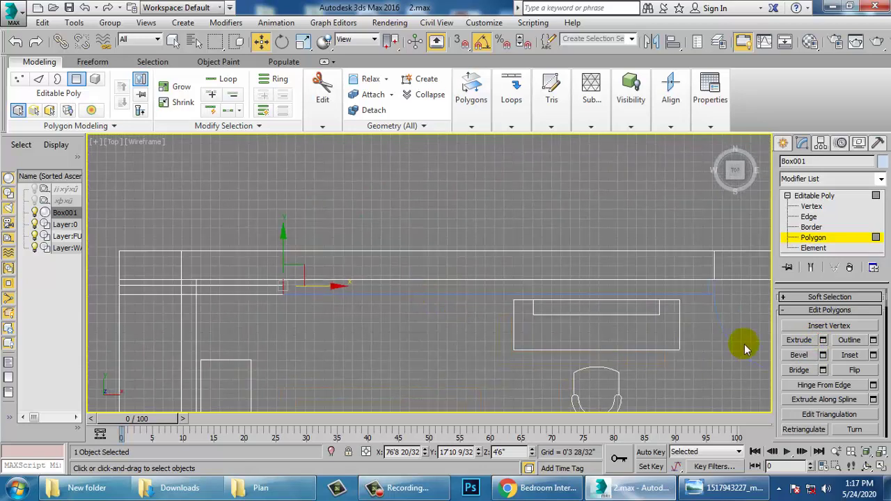
left_click(823, 340)
left_click_drag(437, 299, 437, 300)
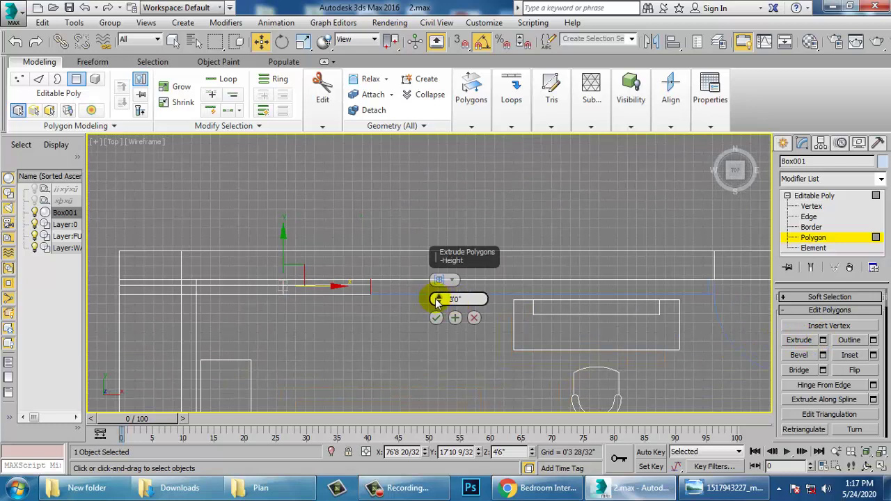
left_click_drag(420, 82, 376, 454)
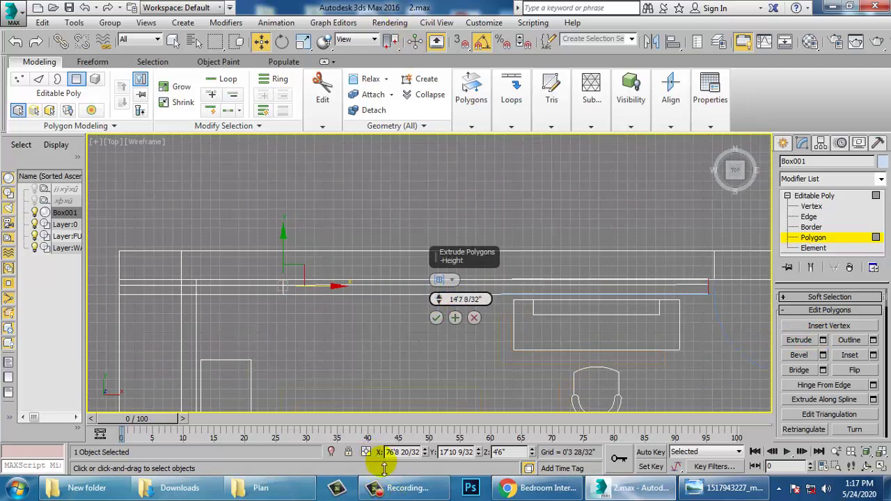
left_click(436, 318)
- Select the vertices where the thickened strip meets the upper wall and flatten them in Y with the Scale tool
key("1")
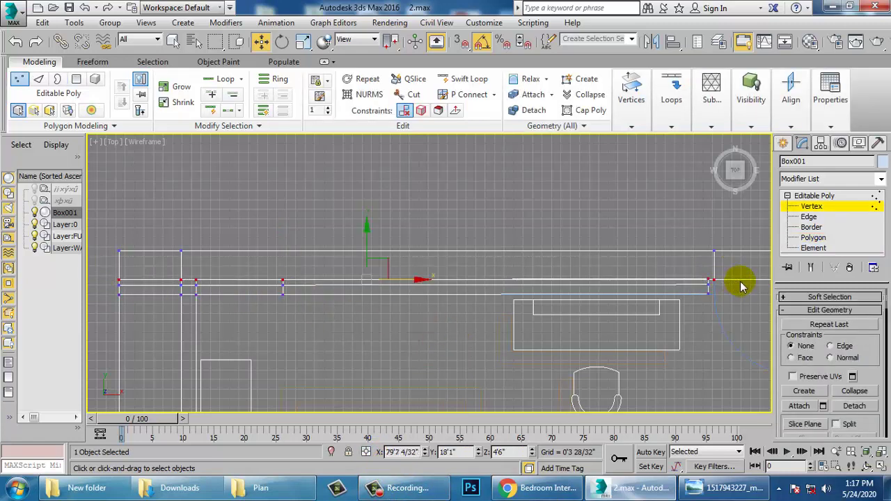
key("r")
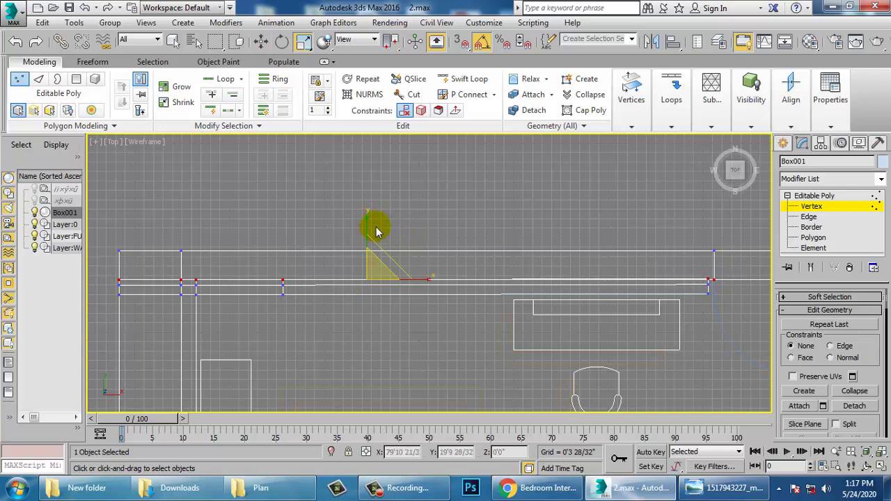
left_click_drag(582, 303, 171, 384)
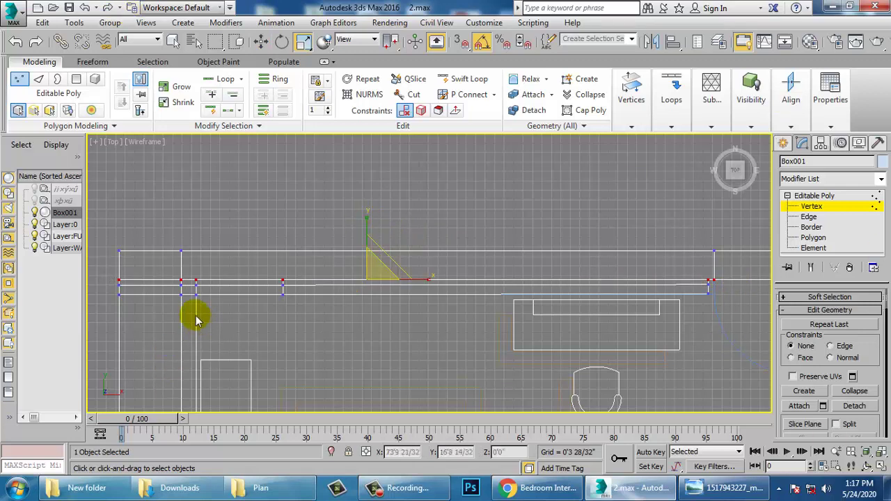
middle_click_drag(416, 184, 379, 184)
middle_click_drag(228, 288, 263, 299)
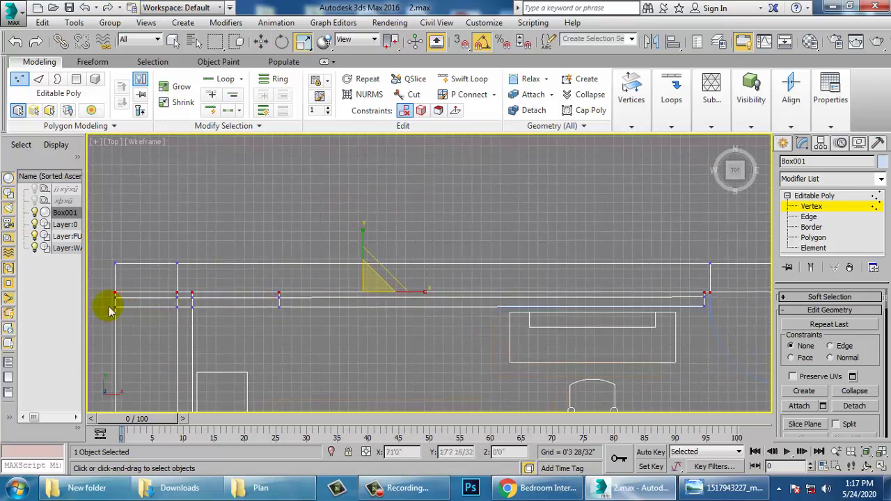
- Flatten the strip's middle row of vertices in Y, leaving the lower end vertices out of the selection
left_click_drag(605, 310, 745, 296)
left_click_drag(362, 237, 536, 453)
key("ctrl+z")
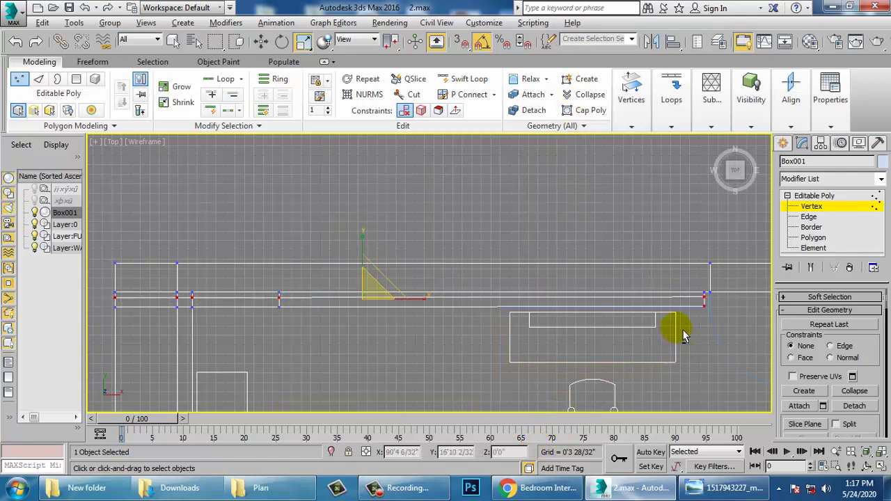
left_click_drag(678, 327, 668, 332, "alt")
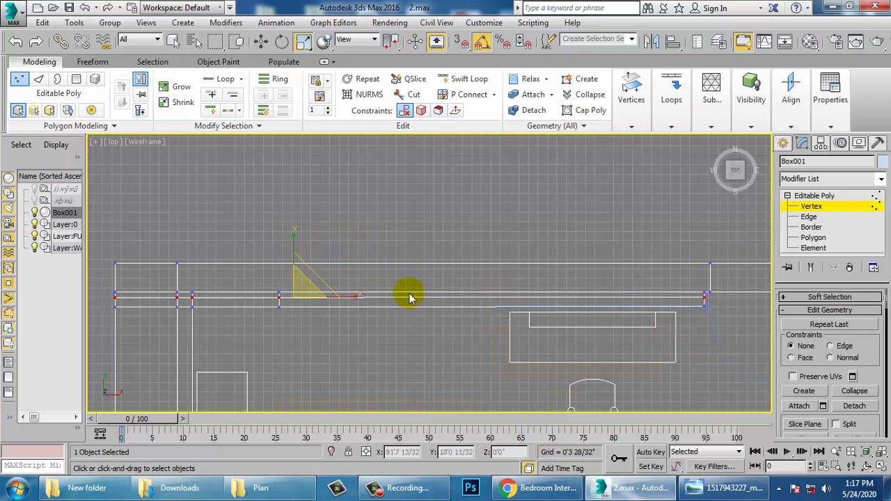
- Select the strip's lower row of vertices along the upper wall and flatten it in Y
key("w")
scroll(543, 294, "up", 6)
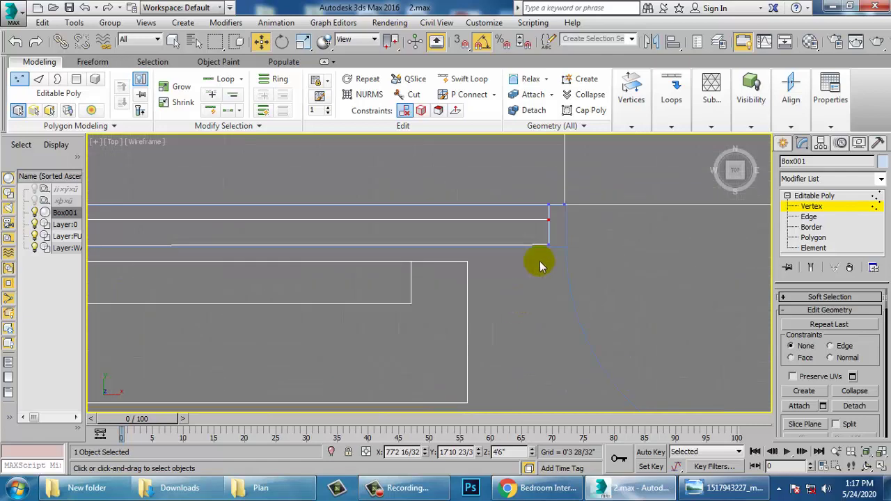
middle_click_drag(539, 276, 532, 286)
scroll(556, 302, "down", 5)
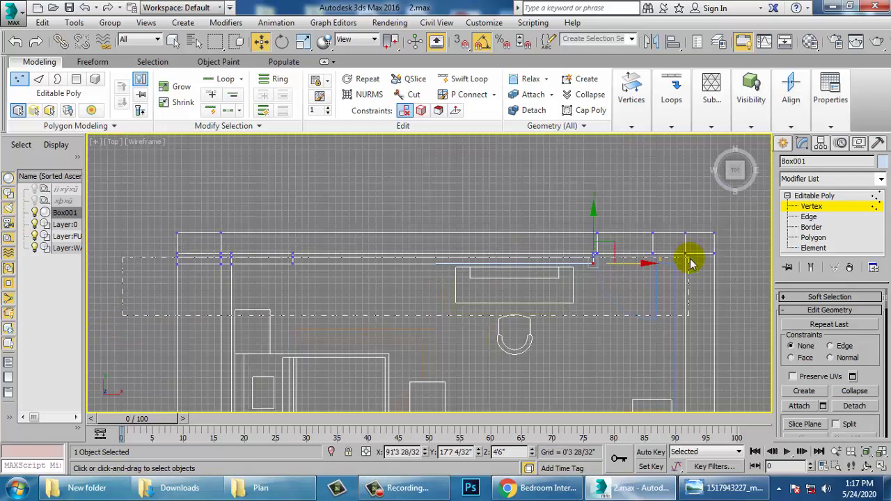
left_click_drag(694, 267, 692, 264)
key("r")
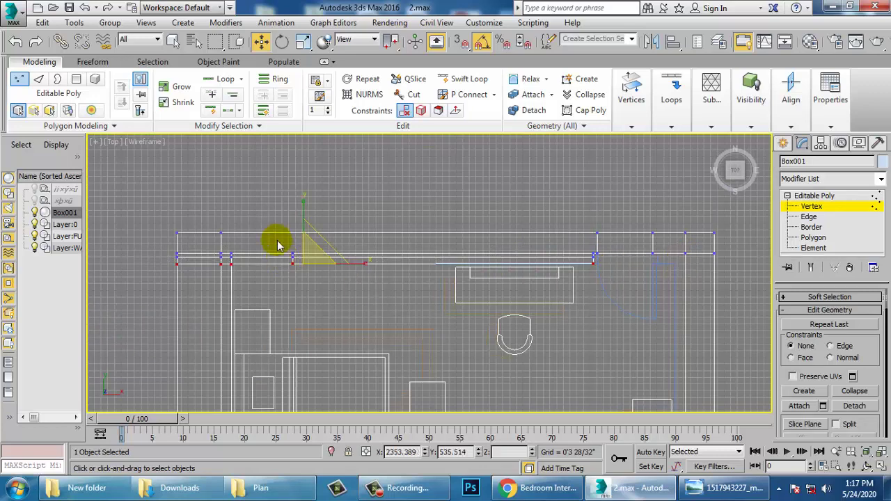
scroll(599, 381, "down", 3)
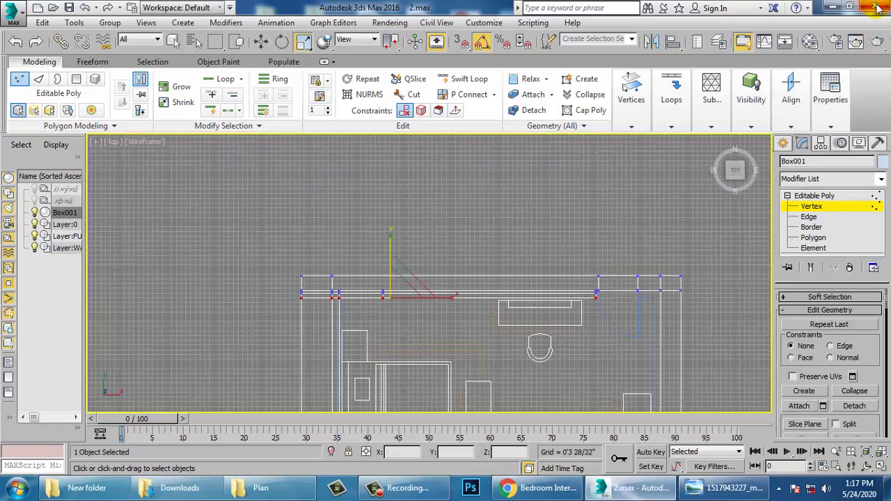
scroll(372, 296, "up", 6)
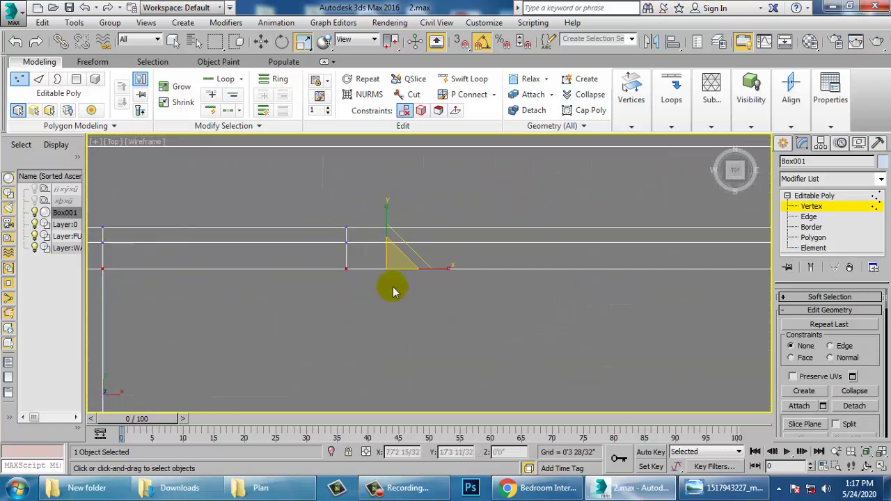
- Move the strip's lower vertex row onto the plan's inner wall line, at about Y 17'6 25/32"
key("w")
left_click_drag(383, 206, 374, 206)
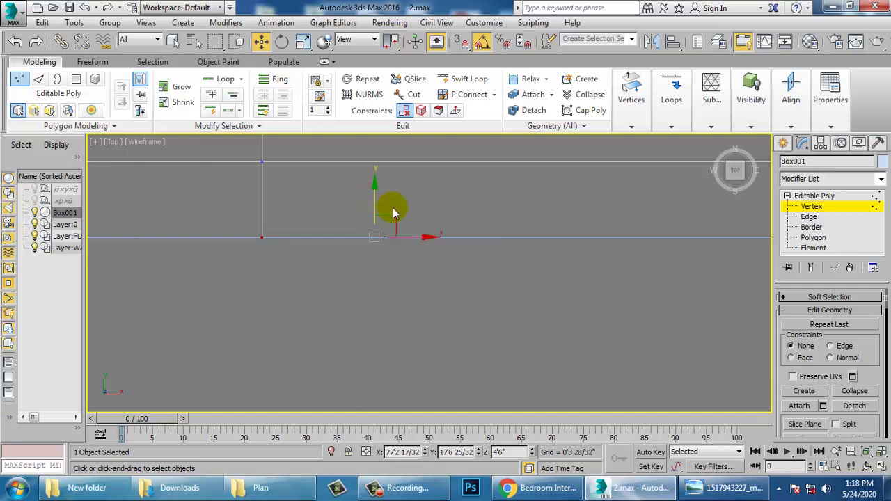
scroll(616, 234, "up", 2)
scroll(620, 235, "down", 6)
- Extrude the end polygon of the upper wall's thickened strip by 0'2 16/32" to the start of the door opening
middle_click_drag(626, 238, 108, 276)
middle_click_drag(688, 252, 401, 232)
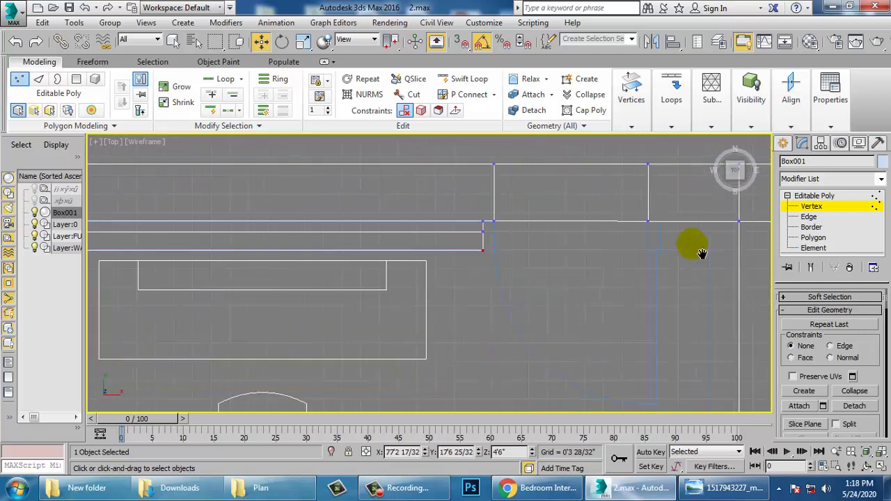
middle_click_drag(598, 247, 584, 252)
scroll(556, 254, "up", 3)
middle_click_drag(491, 239, 525, 277)
middle_click_drag(431, 251, 474, 263)
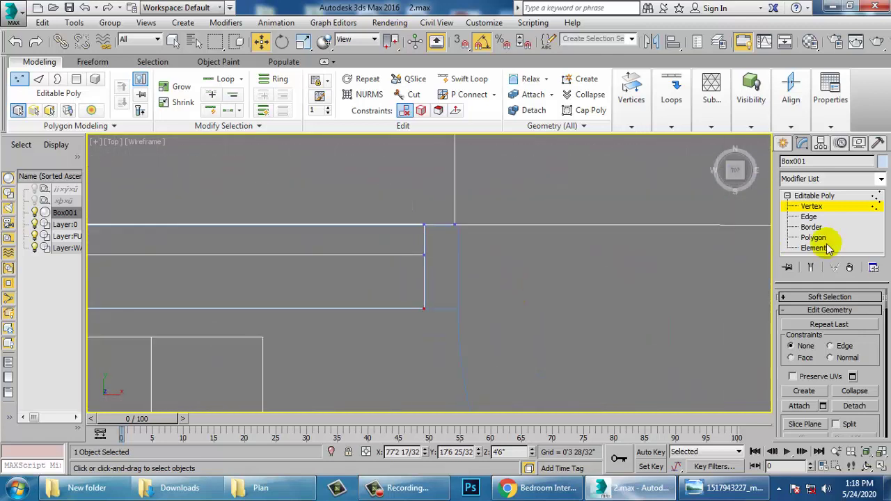
left_click(813, 238)
left_click(515, 266)
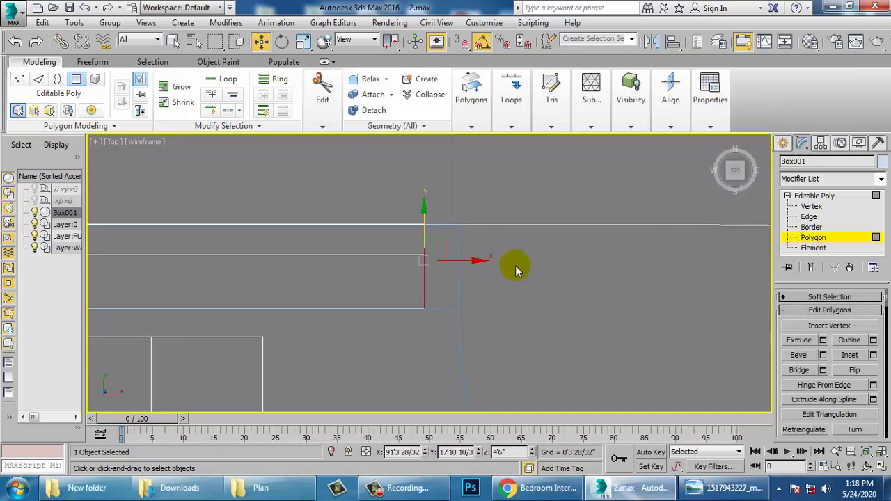
left_click(823, 340)
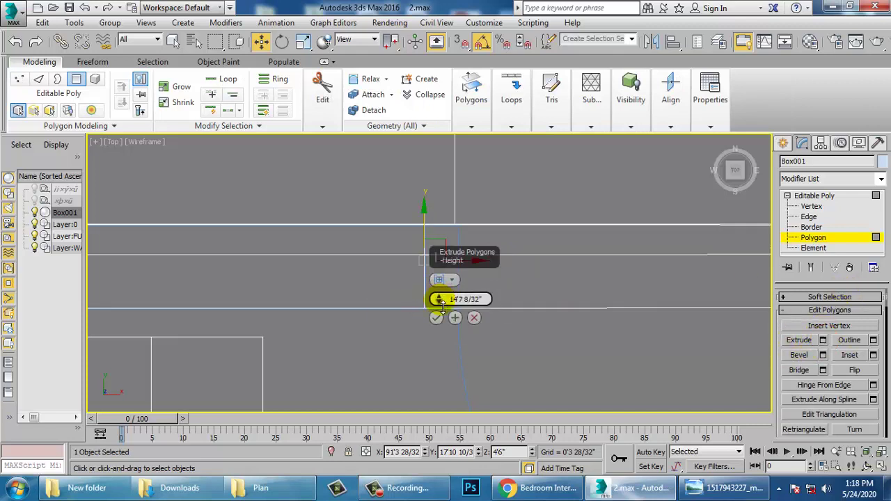
left_click_drag(496, 7, 618, 141)
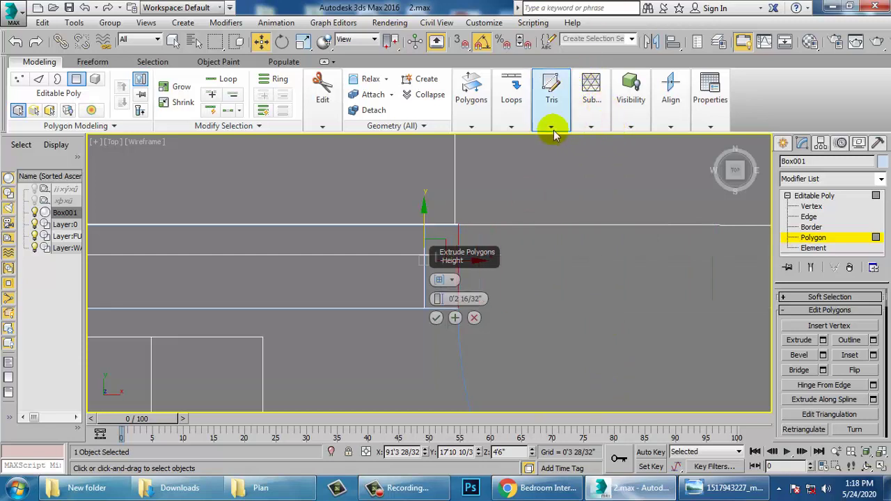
left_click(436, 318)
- Extrude the strip's end polygon another 0'2 16/32" and move it across the door opening to about X 94'2 9/32"
middle_click_drag(404, 316, 310, 302)
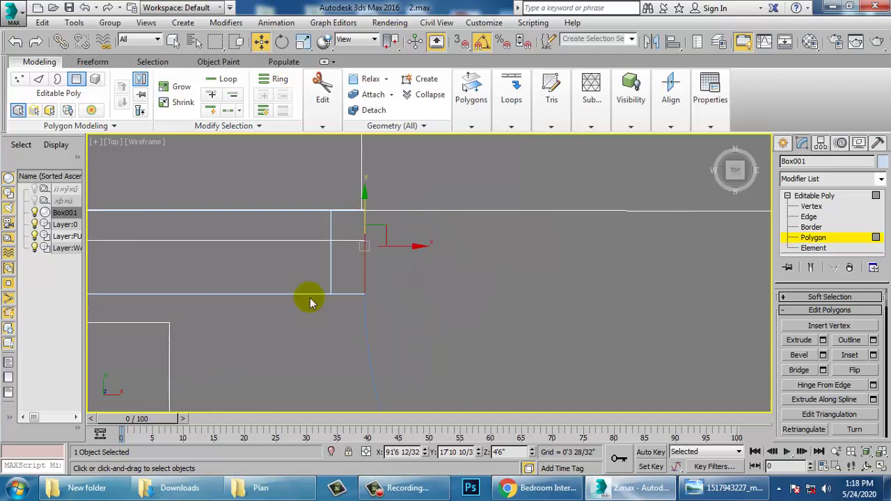
scroll(334, 312, "down", 5)
middle_click_drag(503, 354, 455, 349)
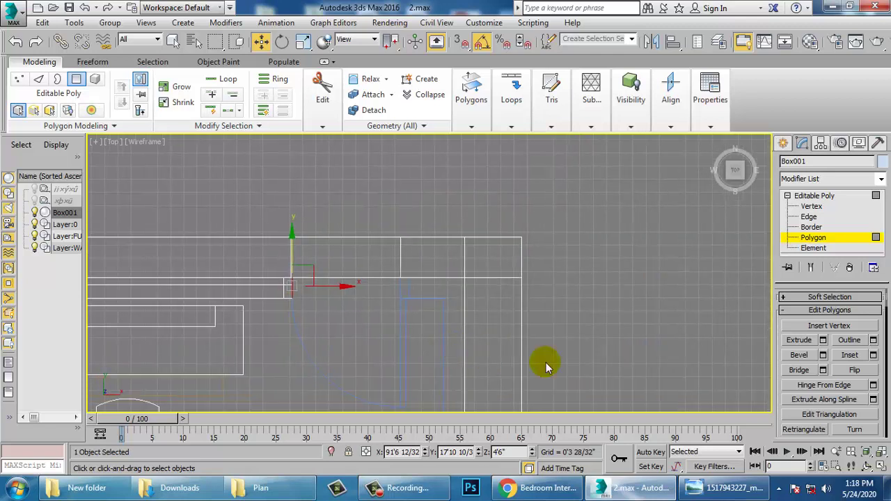
left_click(822, 340)
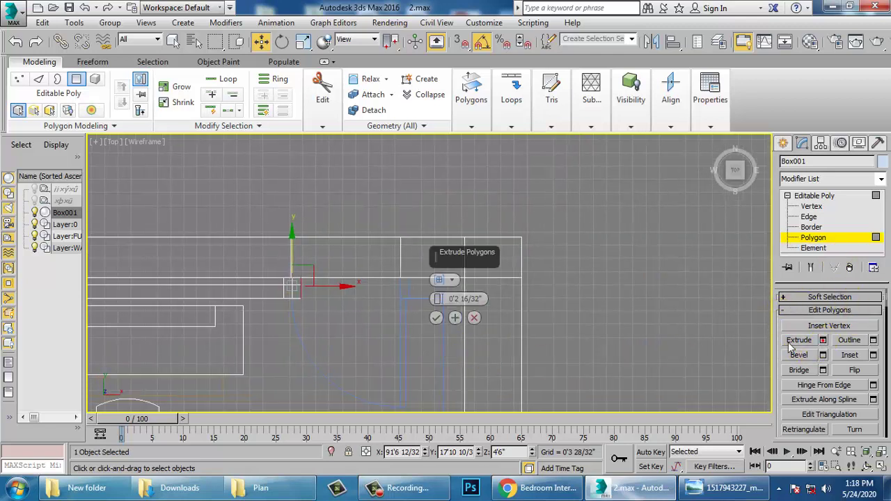
left_click(435, 318)
scroll(428, 302, "up", 2)
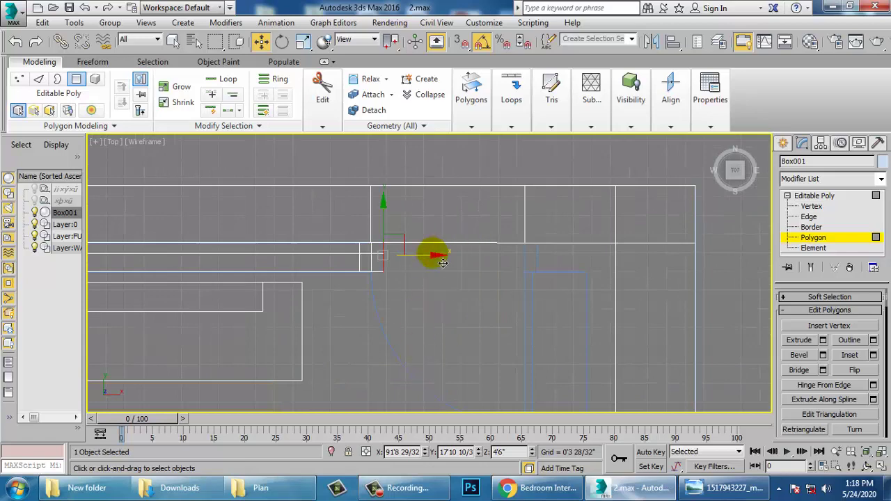
left_click_drag(434, 253, 485, 269)
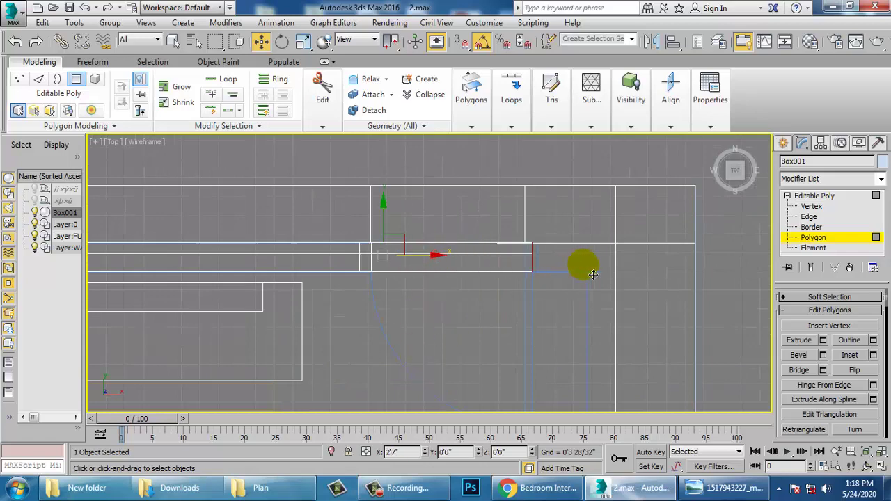
- Extrude the end polygon beyond the door opening and set it at about X 94'5 1/32"
scroll(581, 275, "down", 5)
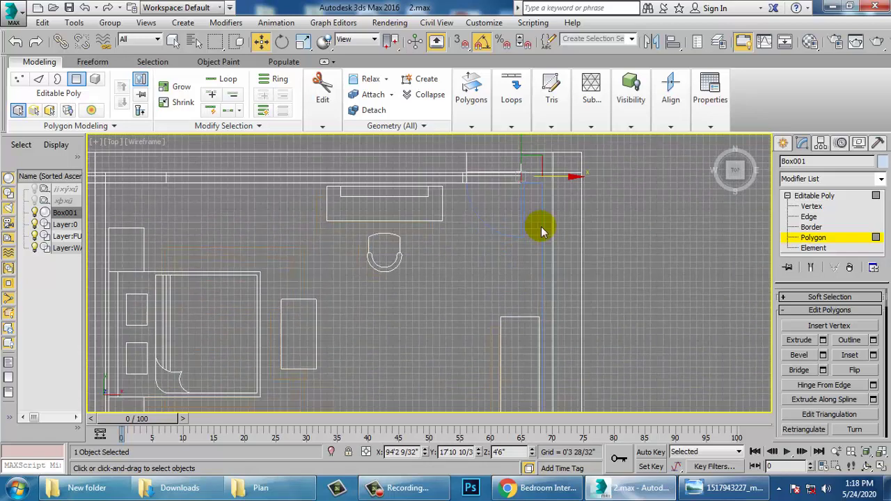
scroll(536, 304, "up", 6)
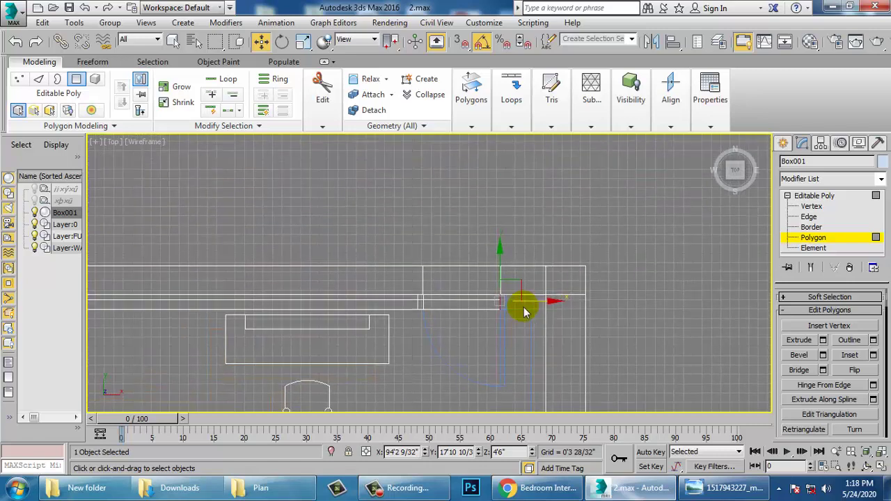
left_click(824, 343)
left_click(435, 317)
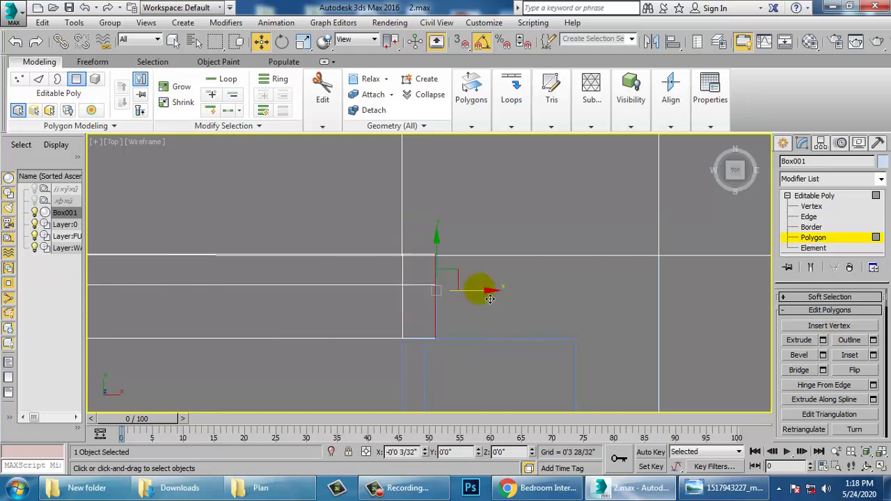
- Extrude the strip's end polygon by 0'10 10/32" to the plan's inner line of the right-hand wall
left_click(825, 341)
left_click_drag(435, 299, 433, 240)
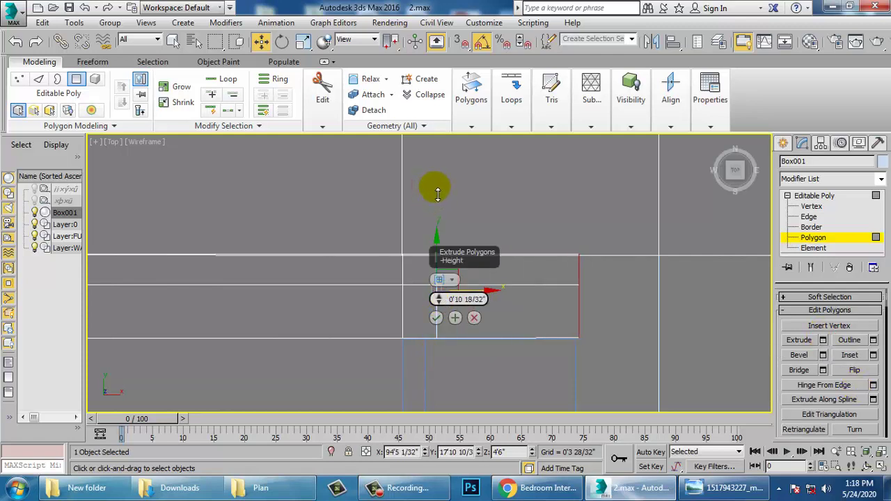
left_click_drag(442, 197, 443, 199)
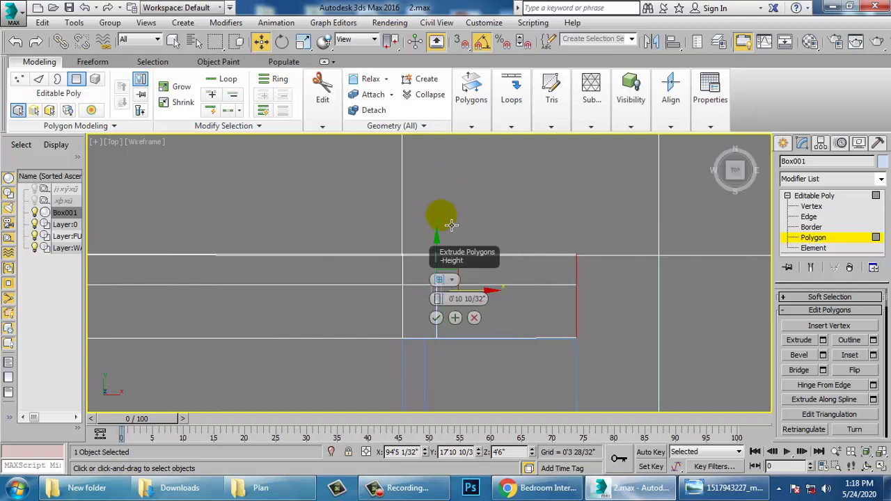
left_click(437, 320)
- Extrude the end polygon another 0'10 10/32" and pull it back about 0'4 9/32" onto the right-hand wall's existing inner face
scroll(596, 335, "down", 3)
middle_click_drag(592, 340, 539, 242)
middle_click_drag(382, 273, 387, 453)
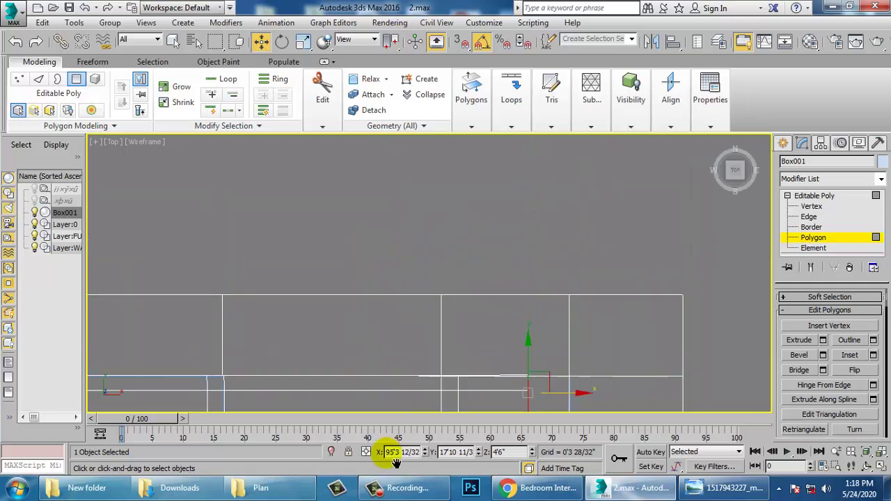
scroll(389, 327, "down", 2)
middle_click_drag(387, 300, 383, 241)
middle_click_drag(573, 285, 547, 230)
scroll(515, 284, "up", 5)
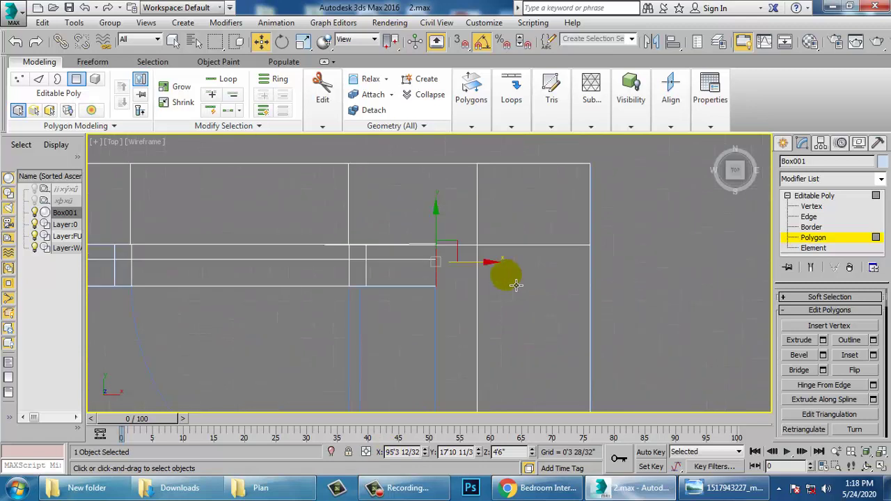
left_click(822, 339)
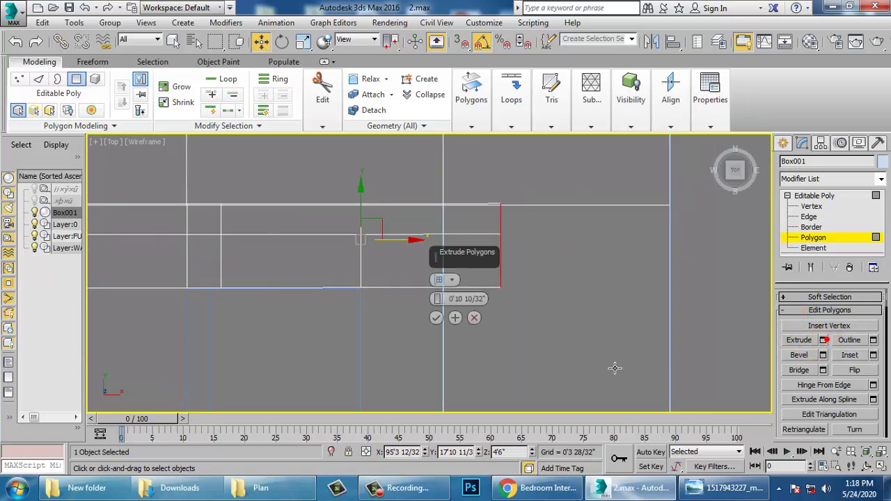
left_click(436, 319)
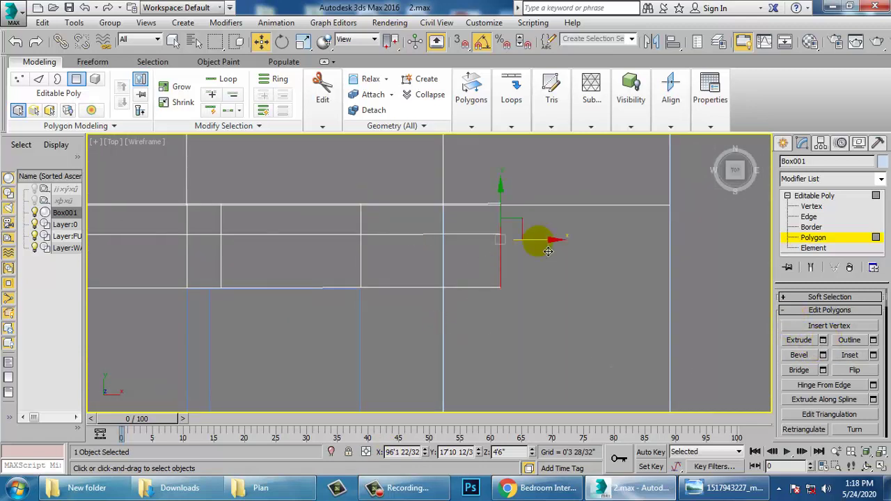
left_click_drag(548, 251, 488, 251)
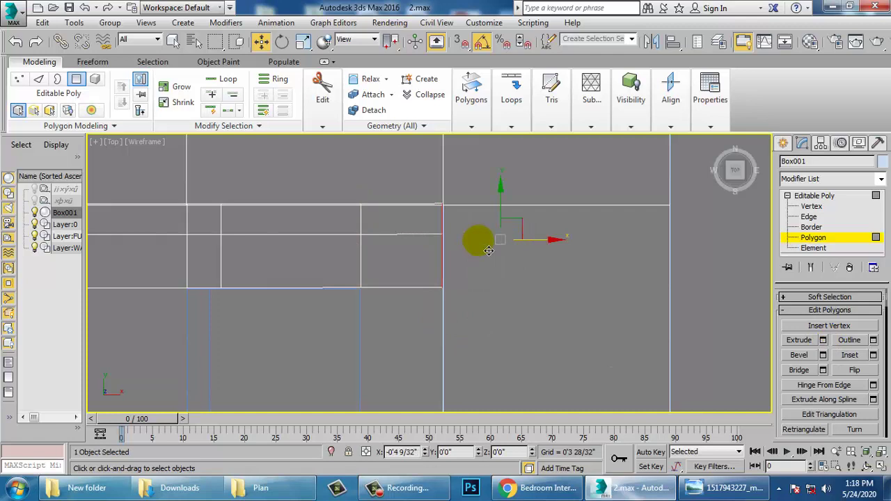
scroll(489, 251, "down", 2)
- Select the room-side face of the strip's corner segment and extrude it 0'10 10/32" along the right-hand wall
left_click(435, 275)
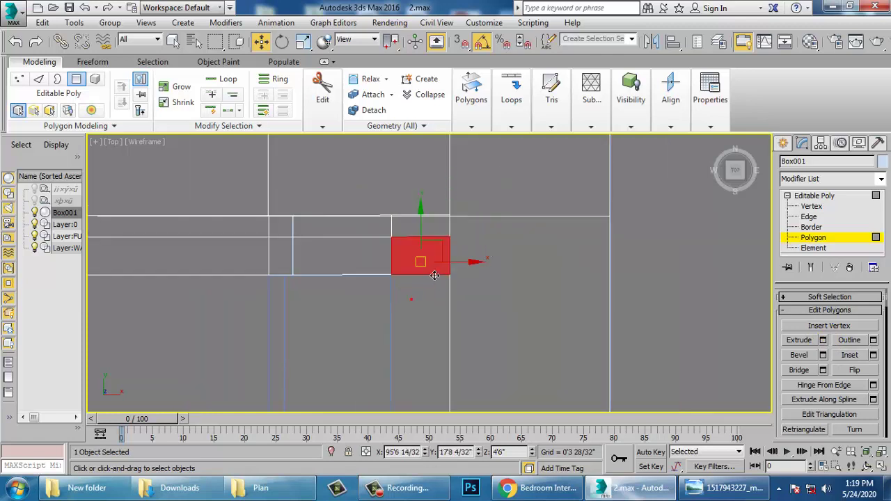
left_click_drag(440, 248, 444, 254, "alt")
scroll(453, 264, "down", 6)
middle_click_drag(497, 334, 509, 250)
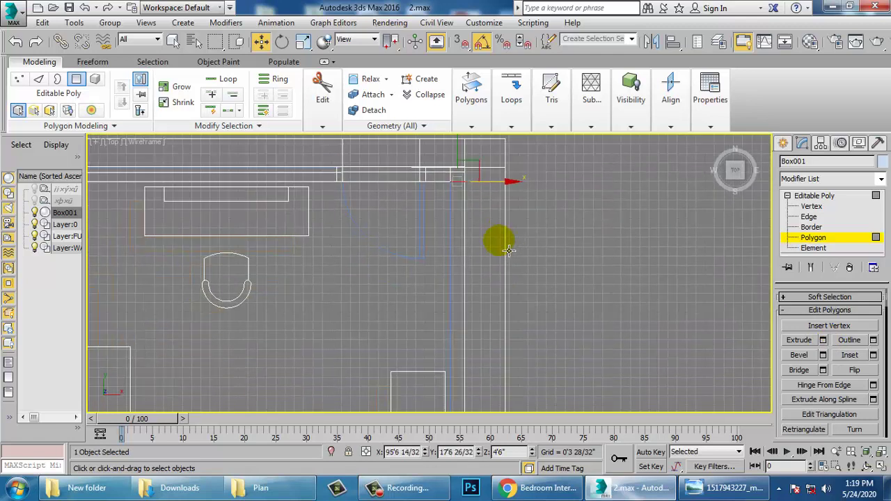
left_click(824, 339)
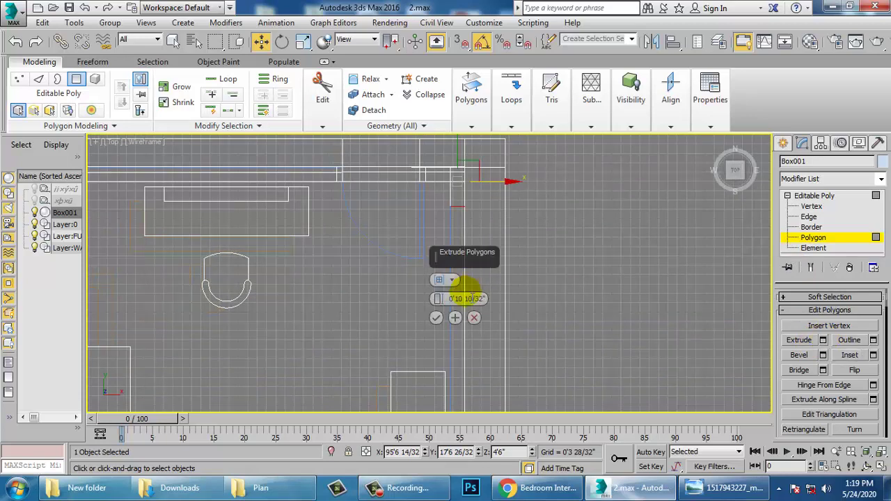
left_click(433, 314)
- Move the extruded face down along the right-hand wall to the wall opening, at about Y 5'2 20/32"
left_click_drag(499, 327, 511, 405)
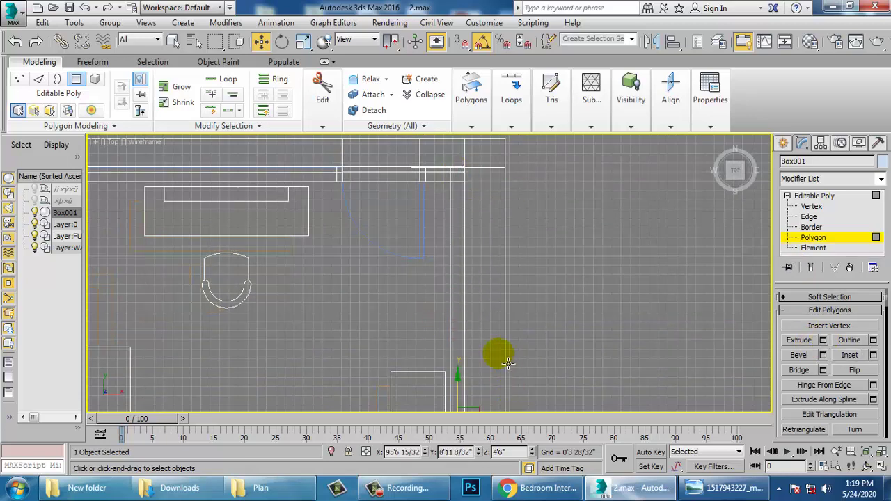
middle_click_drag(507, 361, 491, 173)
middle_click_drag(486, 304, 490, 231)
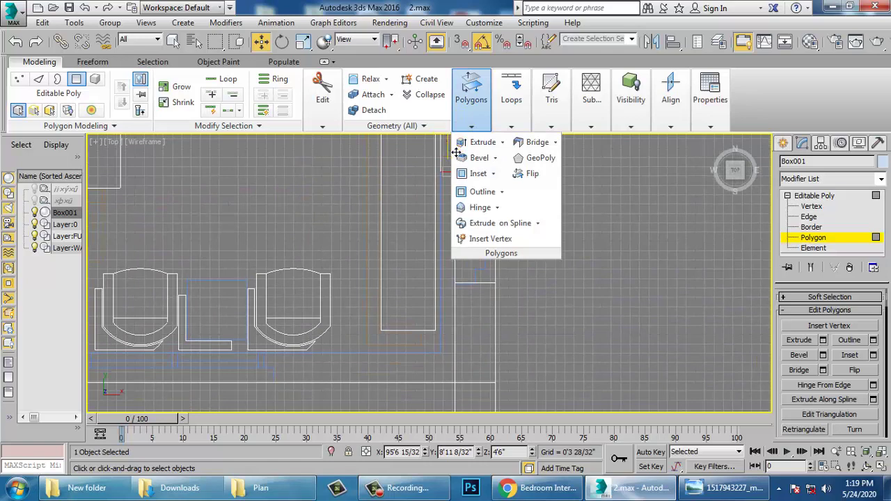
scroll(442, 335, "up", 5)
middle_click_drag(431, 209, 365, 309)
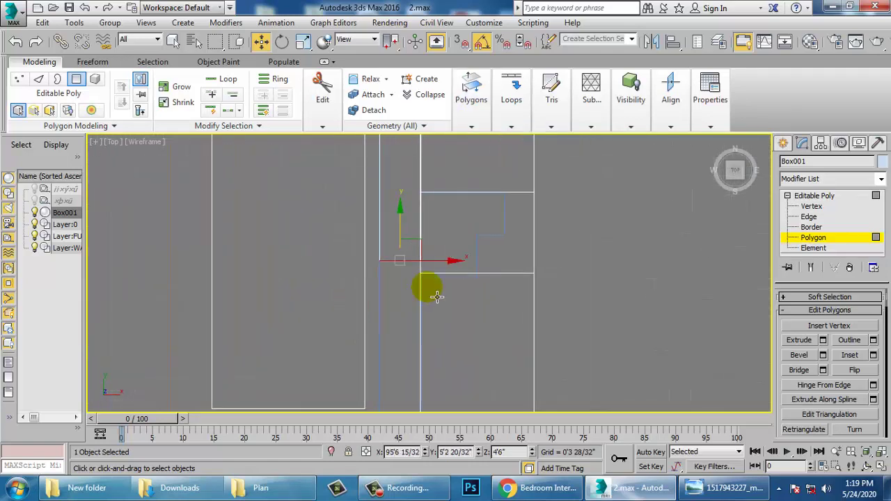
- Extrude the face another 0'10 10/32" and move it down to the plan's lower inner wall line, at about Y 2'7 13/32"
left_click(823, 340)
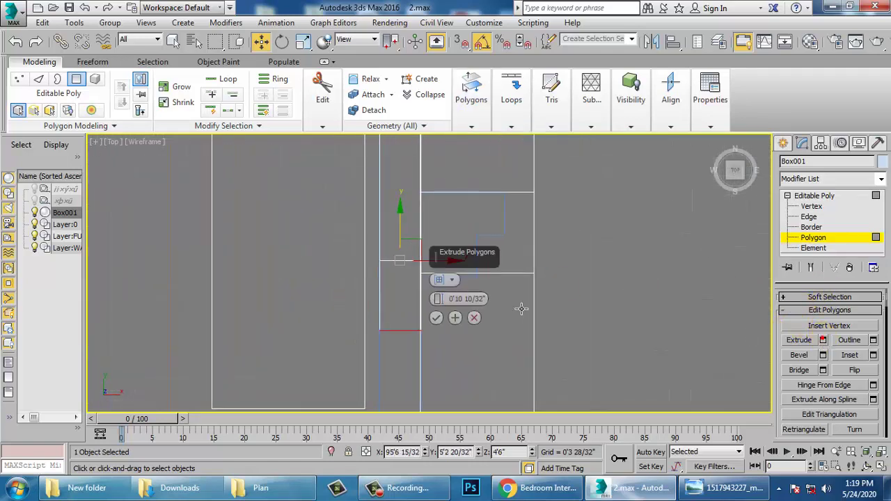
left_click(438, 318)
middle_click_drag(404, 332, 396, 229)
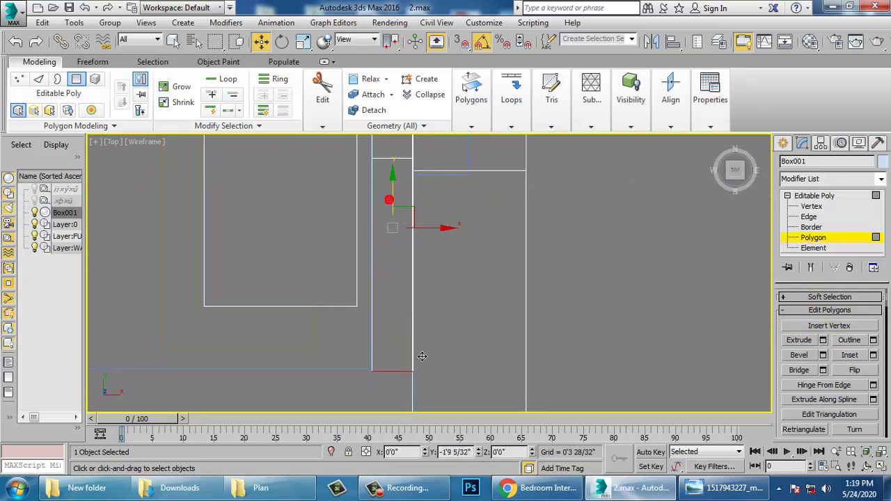
left_click_drag(414, 340, 416, 340)
key("z")
middle_click_drag(421, 342, 423, 321)
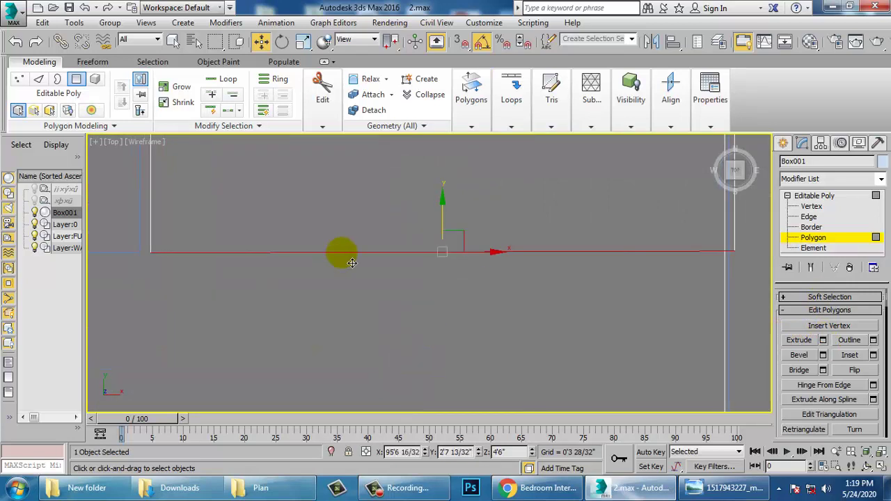
- Shift the strip's lower end face about -0'0 3/32" in X to line up with the right-hand wall's inner face
scroll(384, 241, "down", 4)
middle_click_drag(385, 246, 387, 316)
scroll(410, 320, "up", 4)
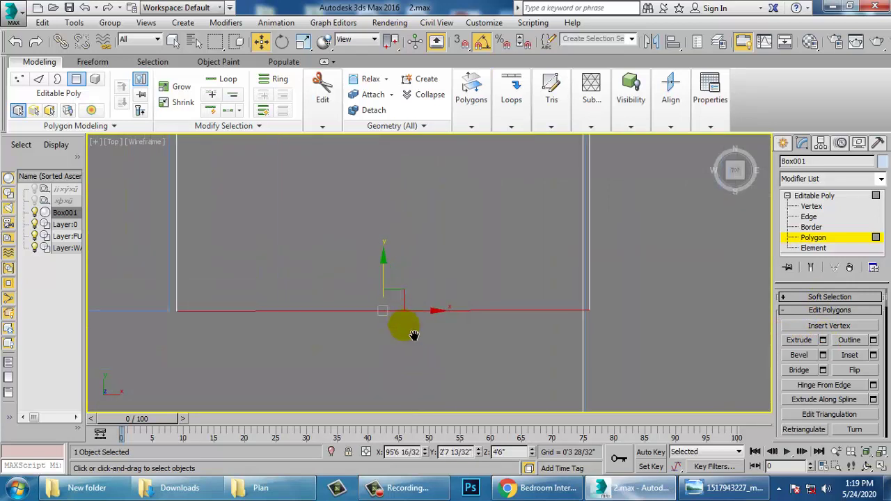
left_click_drag(434, 327, 432, 328)
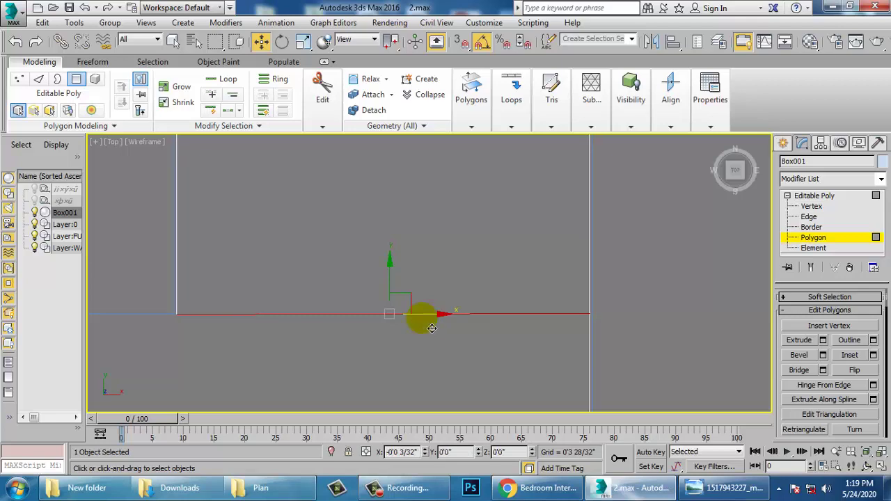
- Scale the room-side vertices of the strip along the right-hand wall flat in X so they align
scroll(425, 314, "down", 6)
key("4")
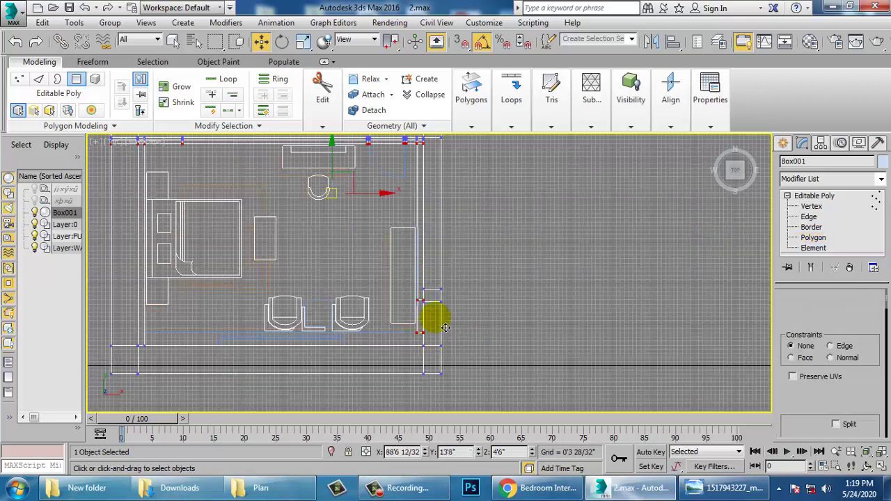
key("1")
scroll(376, 181, "up", 2)
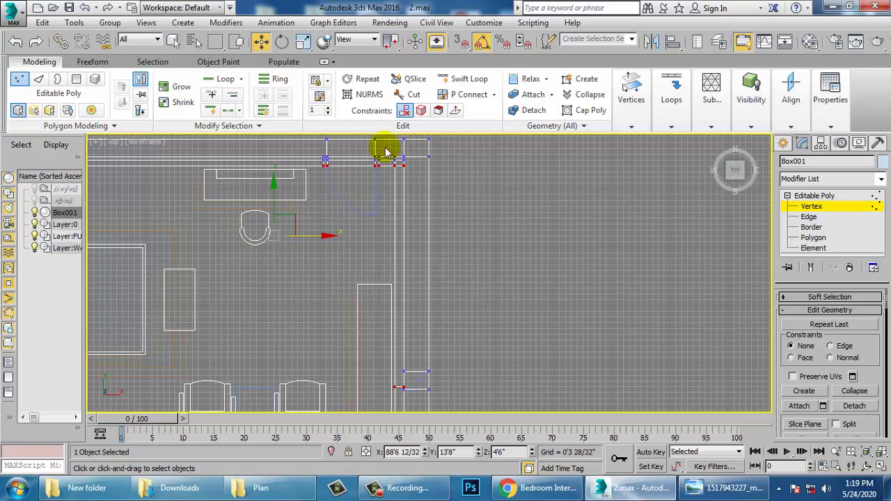
middle_click_drag(415, 370, 403, 224)
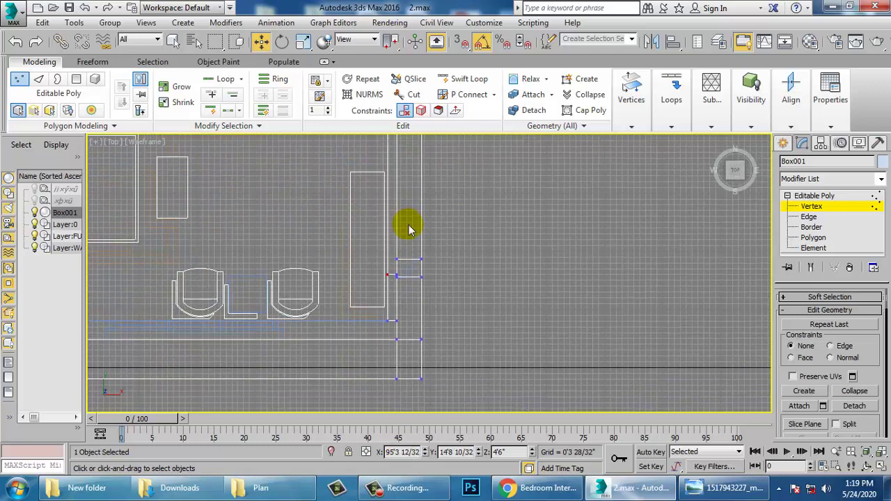
scroll(362, 329, "up", 2)
middle_click_drag(433, 274, 417, 317)
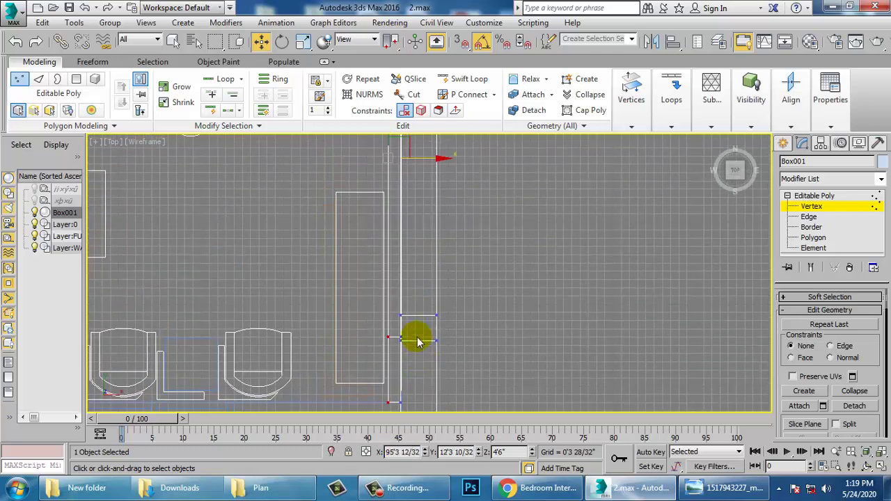
key("r")
scroll(441, 295, "down", 2)
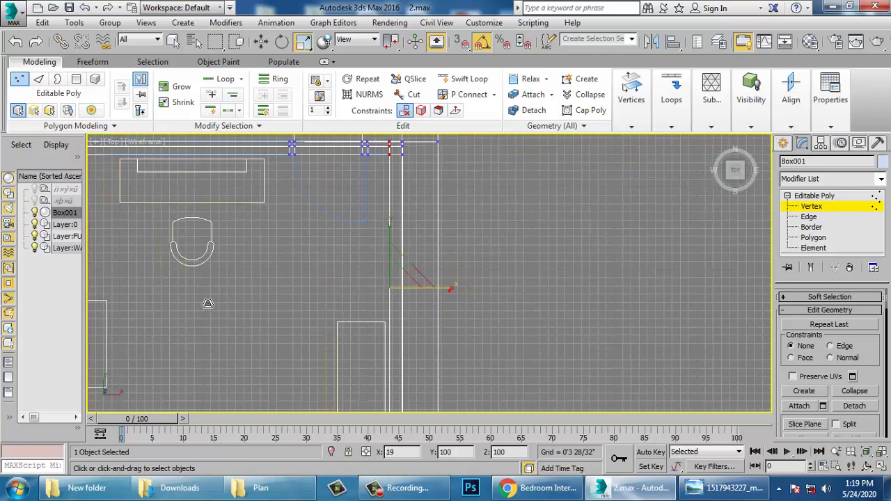
- Select the vertices at the strip's lower end on the right-hand wall and scale them flat in Y
key("w")
scroll(471, 218, "up", 4)
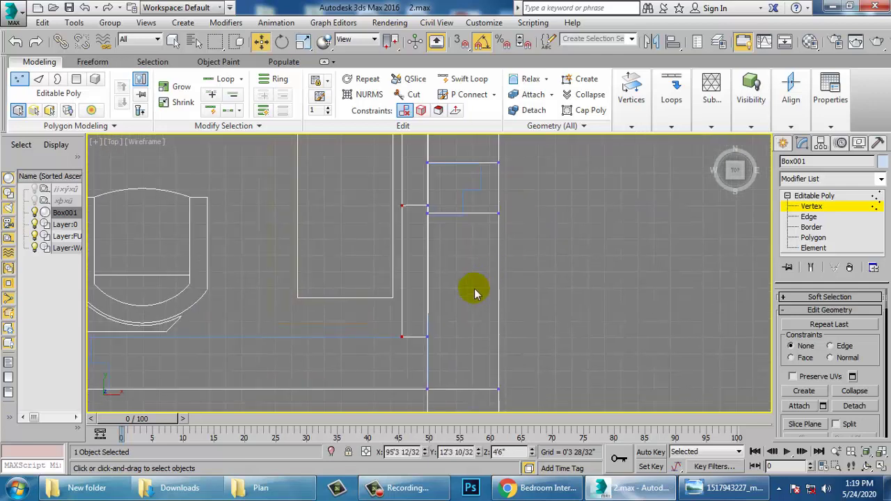
scroll(487, 278, "up", 4)
left_click_drag(310, 289, 529, 348)
key("r")
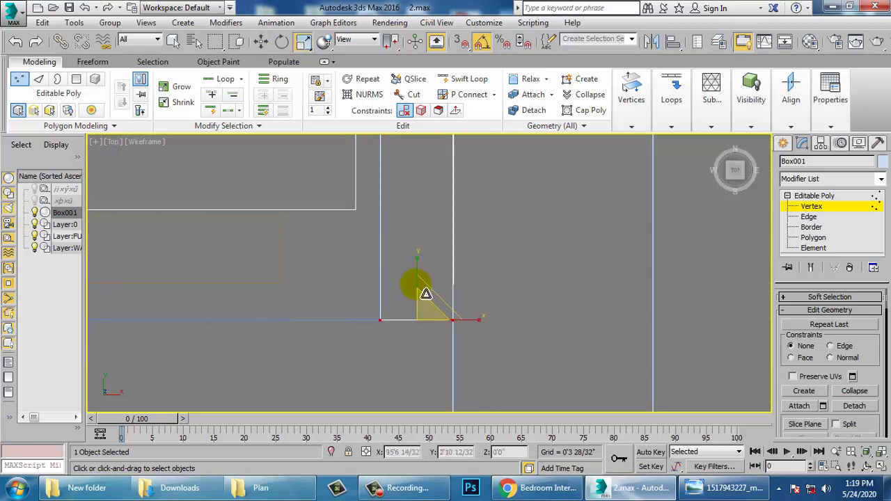
key("w")
scroll(478, 174, "down", 3)
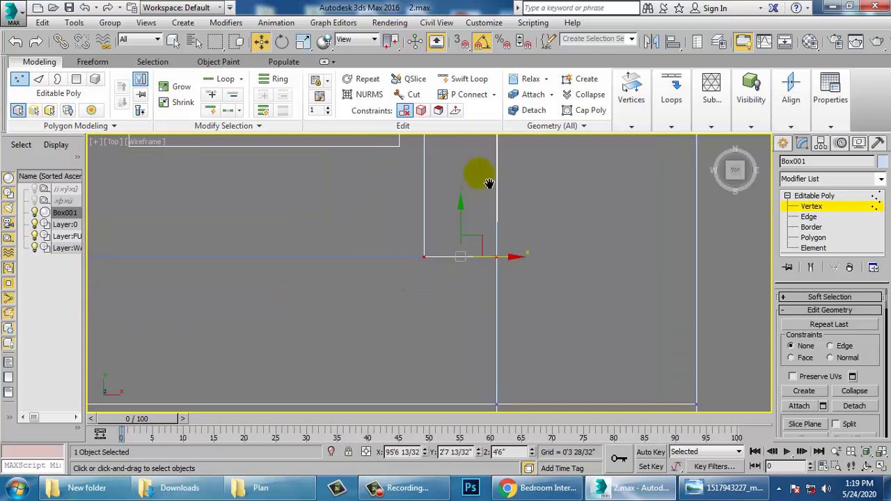
- Extrude the strip's lower end face 0'10 10/32" and move it down onto the bottom wall's inner face
left_click(808, 237)
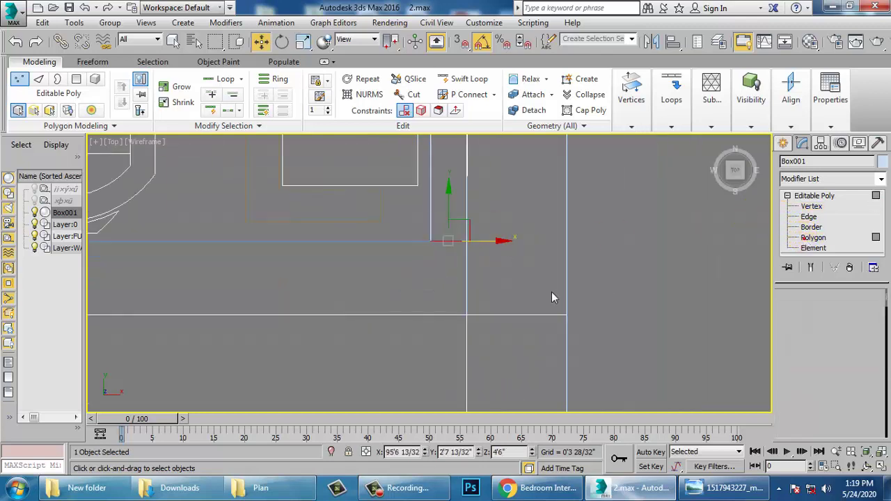
left_click(823, 339)
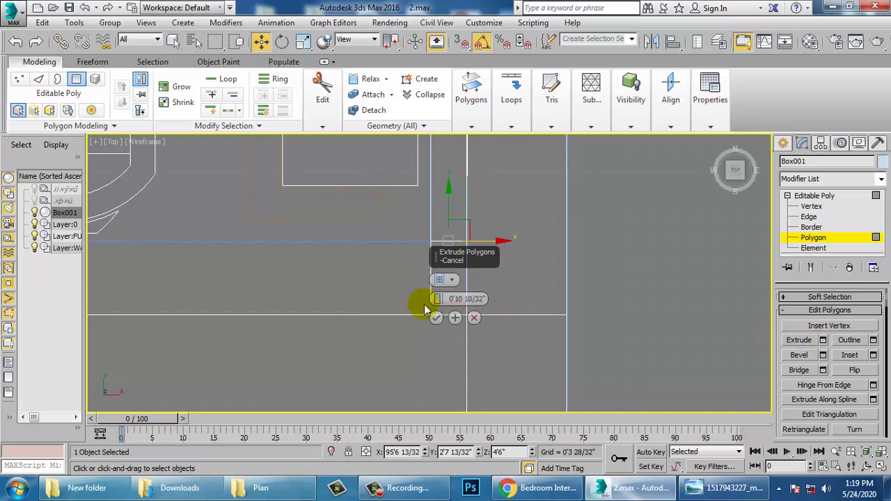
left_click(436, 317)
scroll(452, 304, "up", 3)
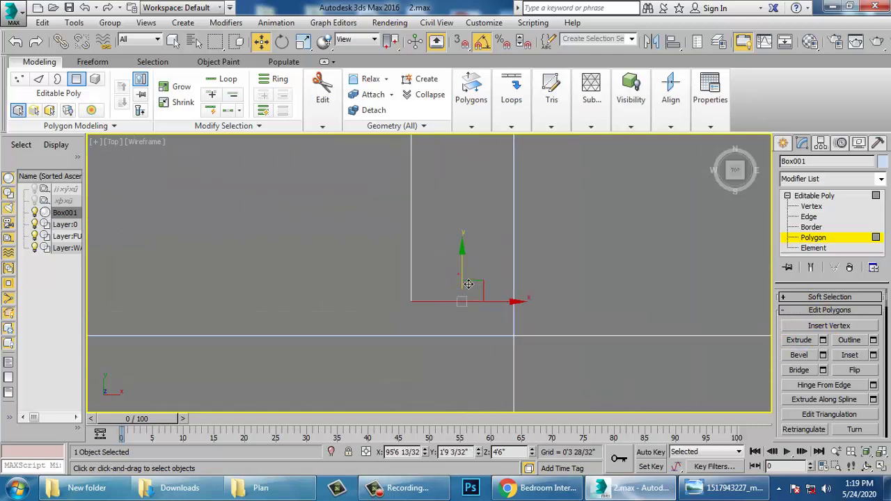
left_click_drag(481, 315, 519, 249)
- Select the room-side face of the new corner segment and extrude it 5'10 3/32" twice along the bottom wall
scroll(474, 313, "down", 5)
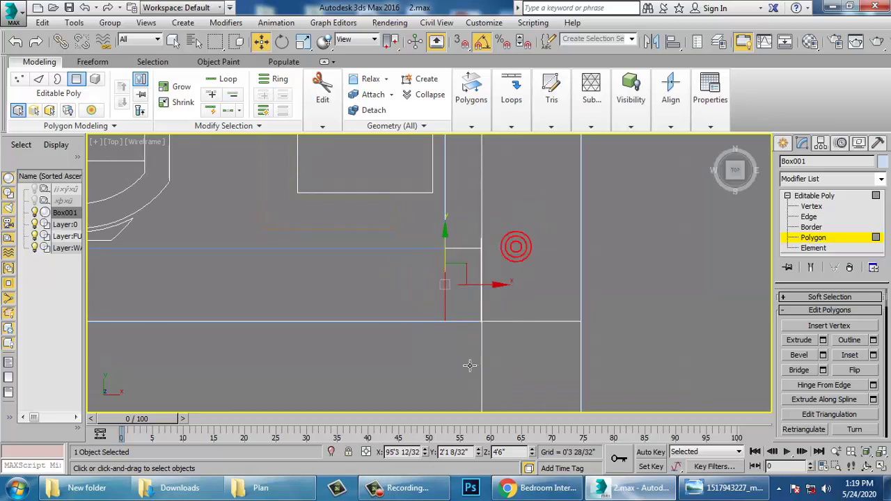
left_click(823, 340)
scroll(533, 243, "down", 3)
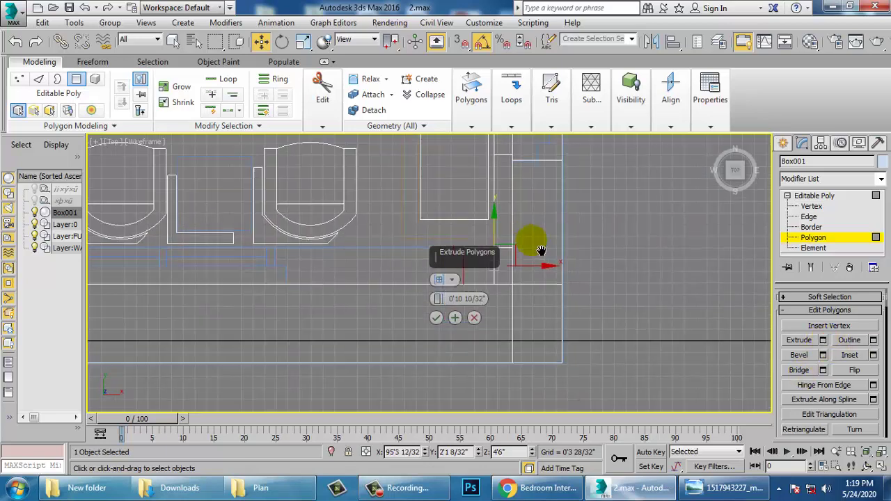
middle_click_drag(533, 243, 600, 286)
scroll(627, 279, "down", 3)
scroll(595, 284, "up", 2)
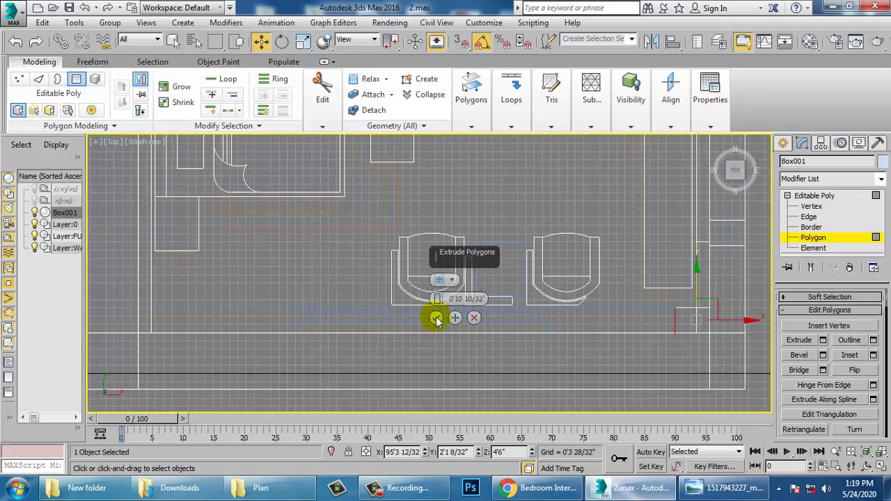
left_click_drag(388, 187, 373, 175)
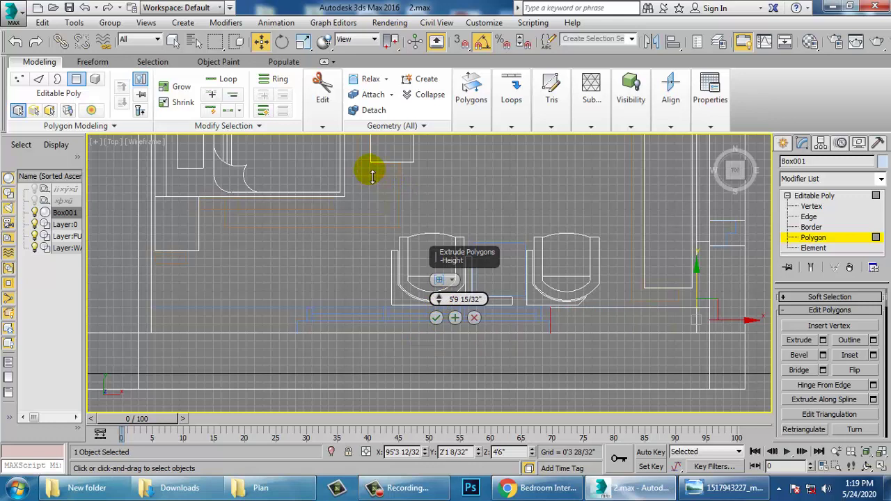
left_click(455, 317)
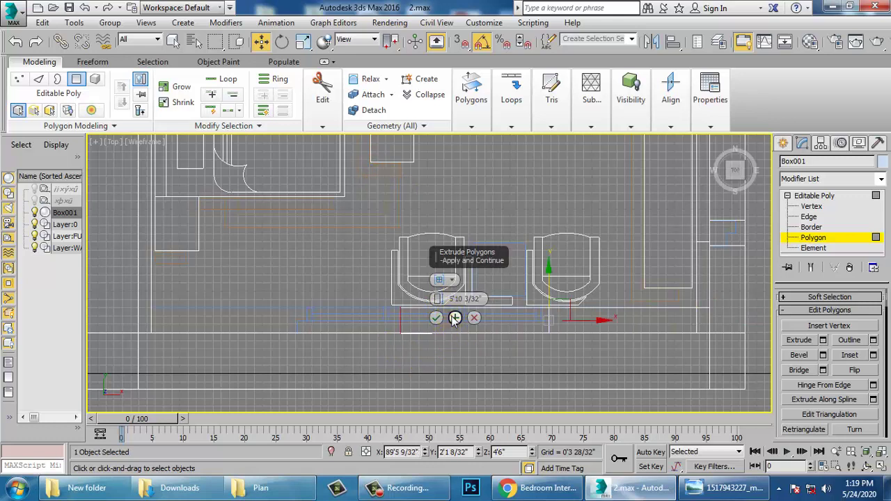
left_click(436, 317)
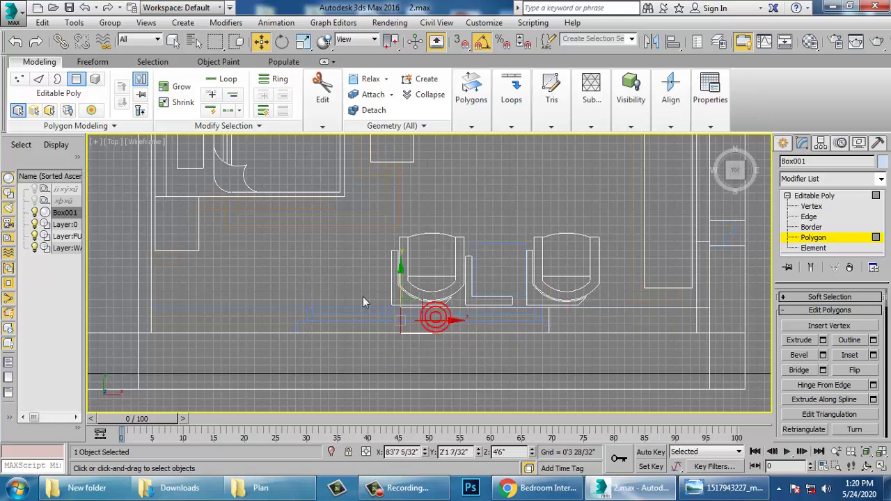
- Move the extruded end face to the left edge of the bottom wall's window, at about X 79'6 6/32"
left_click_drag(371, 332, 353, 336)
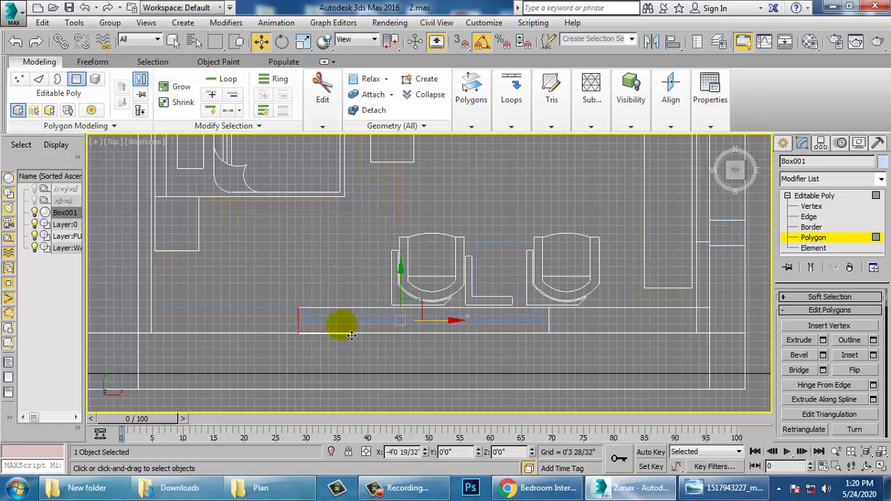
scroll(350, 336, "up", 5)
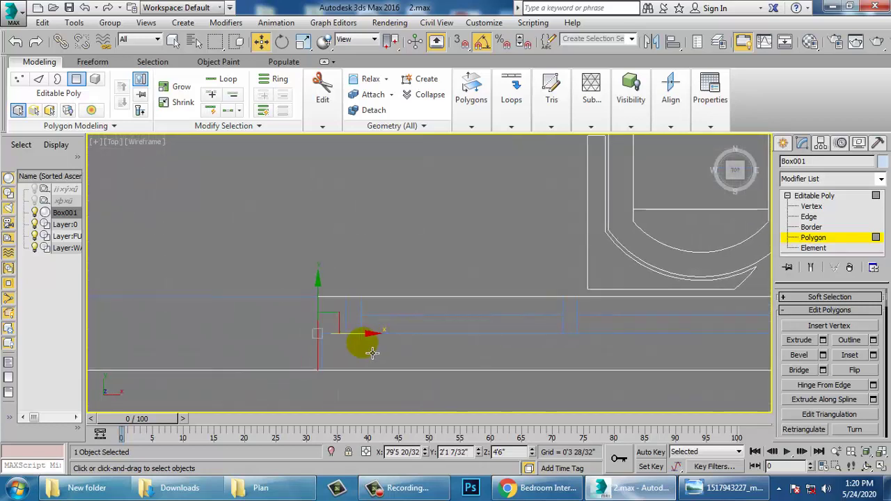
left_click_drag(369, 346, 369, 342)
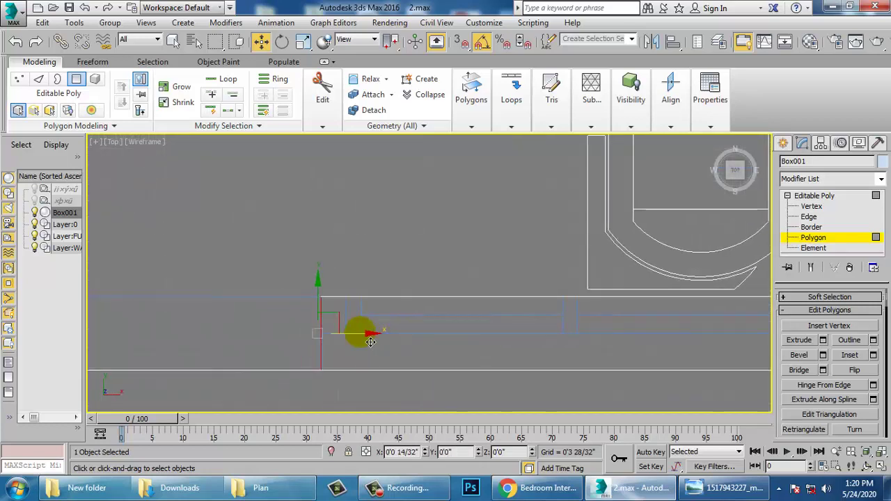
- Extrude the end face another 5'10 3/32" and align it with the left-hand wall's inner strip, at about X 73'8 19/32"
scroll(369, 373, "down", 4)
scroll(434, 378, "up", 3)
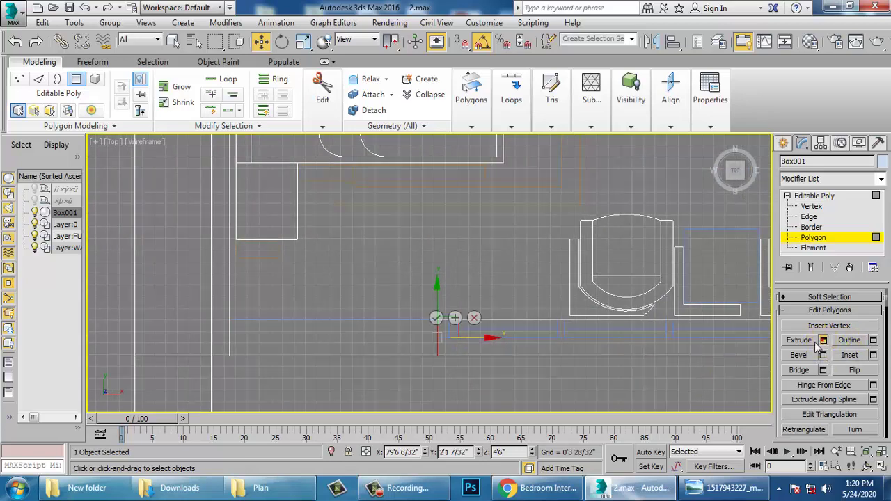
left_click(436, 318)
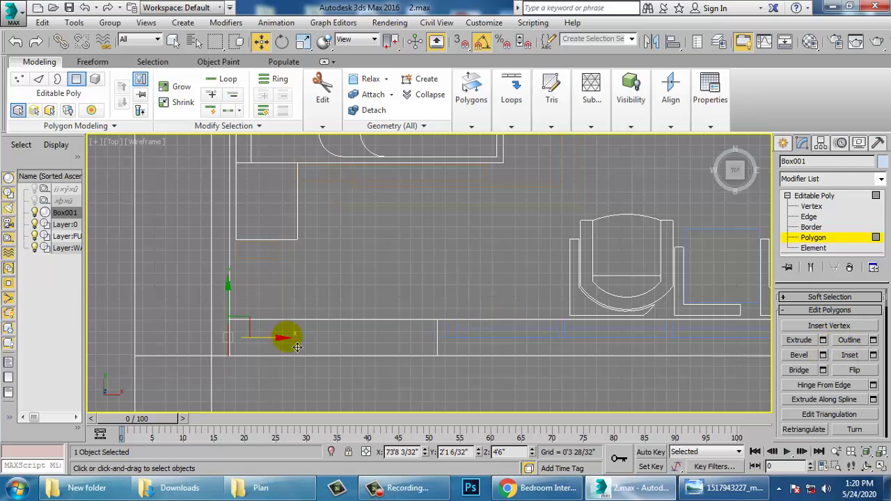
scroll(428, 334, "down", 4)
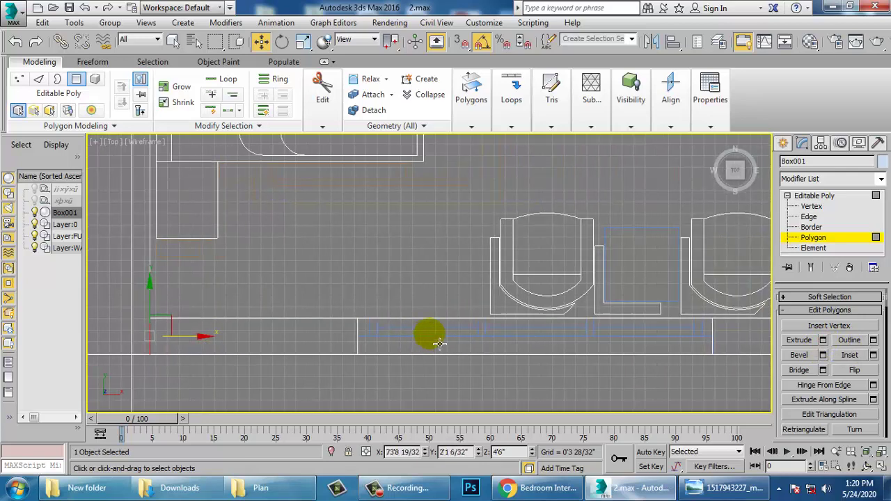
- Examine the finished inner strip around the room in the perspective and top views
scroll(451, 345, "up", 4)
middle_click_drag(490, 341, 458, 351)
key("alt+w")
middle_click(538, 341)
key("alt+w")
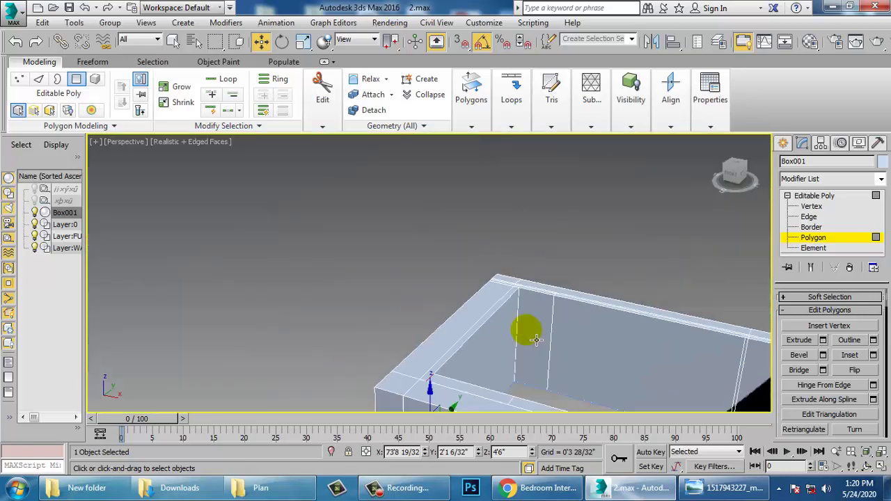
scroll(538, 341, "down", 5)
middle_click_drag(566, 368, 631, 353, "alt")
scroll(525, 341, "up", 5)
scroll(525, 341, "down", 4)
key("alt+w")
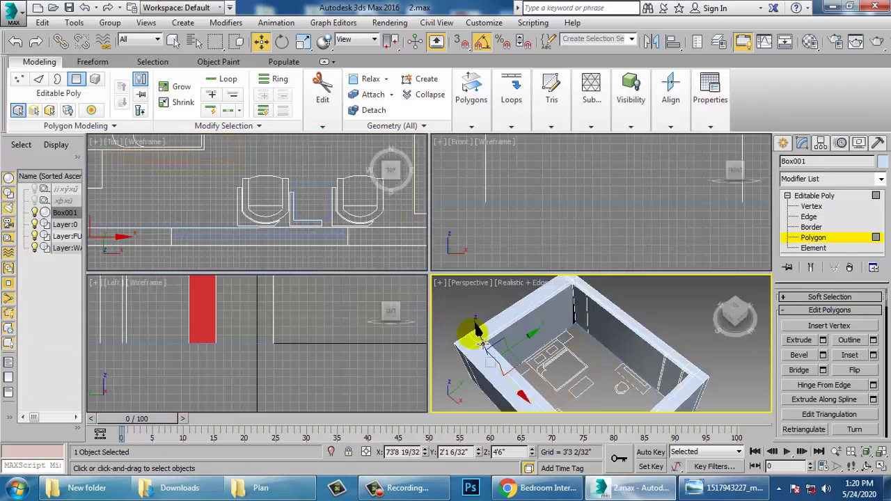
key("alt+w")
scroll(423, 268, "down", 4)
scroll(399, 260, "up", 6)
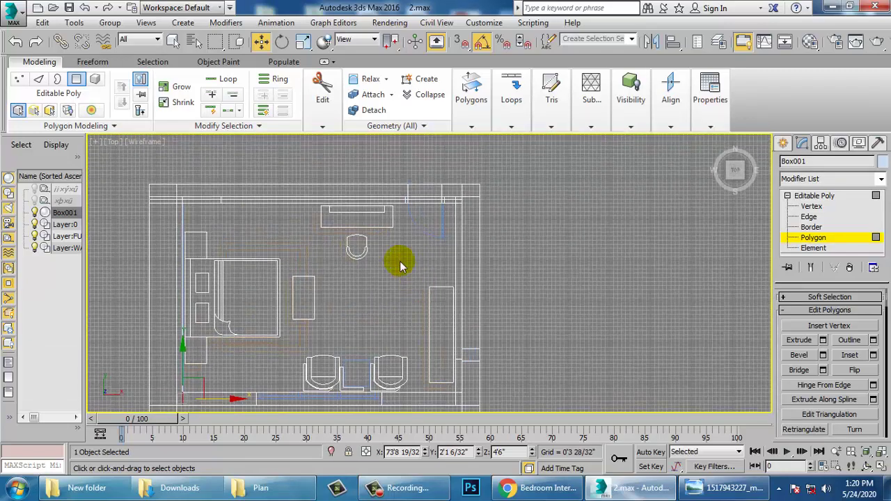
- Select the wall polygons at the upper wall's door opening and examine them in the perspective and front views
left_click(432, 247)
key("alt+w")
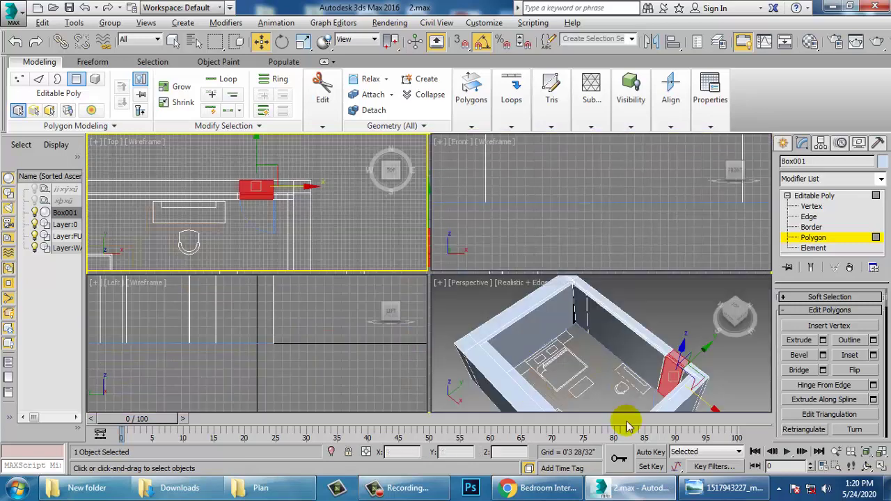
key("alt+w")
key("z")
middle_click_drag(624, 379, 532, 266, "alt")
scroll(434, 276, "down", 3)
middle_click_drag(532, 266, 541, 304)
key("alt+w")
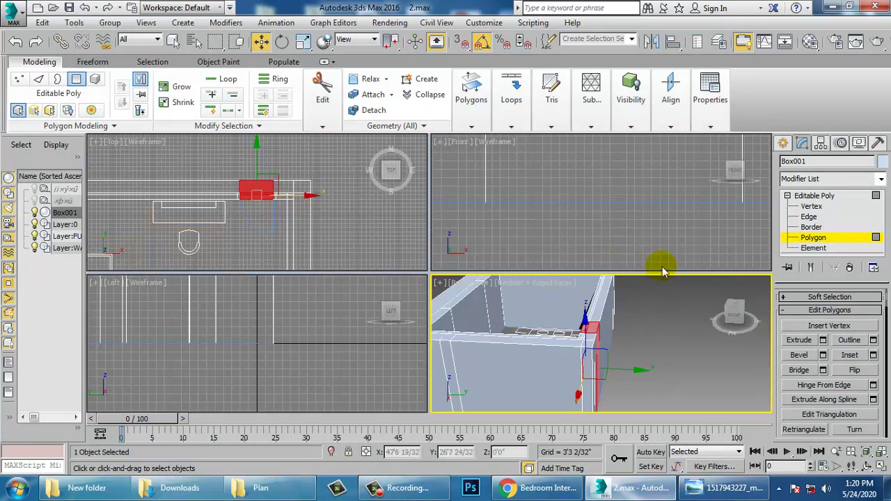
middle_click_drag(667, 222, 622, 222)
key("alt+w")
middle_click_drag(608, 308, 543, 313)
scroll(583, 328, "down", 3)
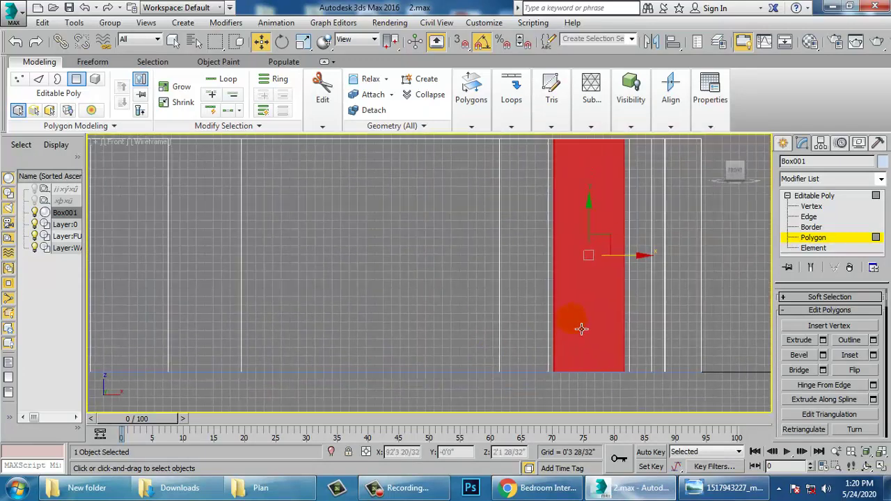
- Try to draw a box over the door opening in the front view
left_click(783, 142)
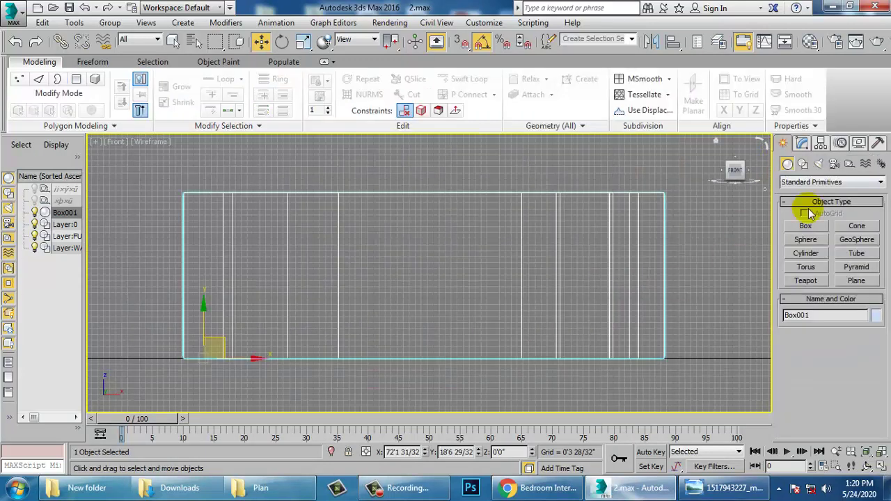
middle_click_drag(589, 334, 459, 365)
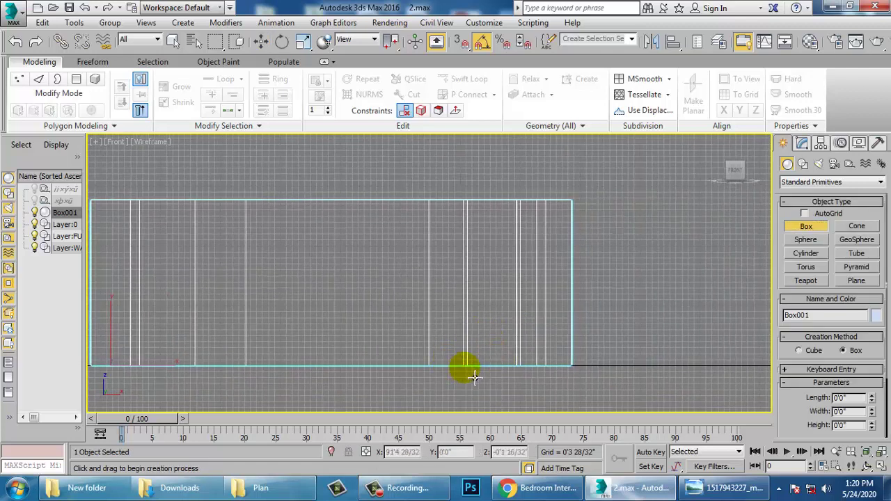
left_click_drag(465, 367, 526, 288)
right_click(518, 240)
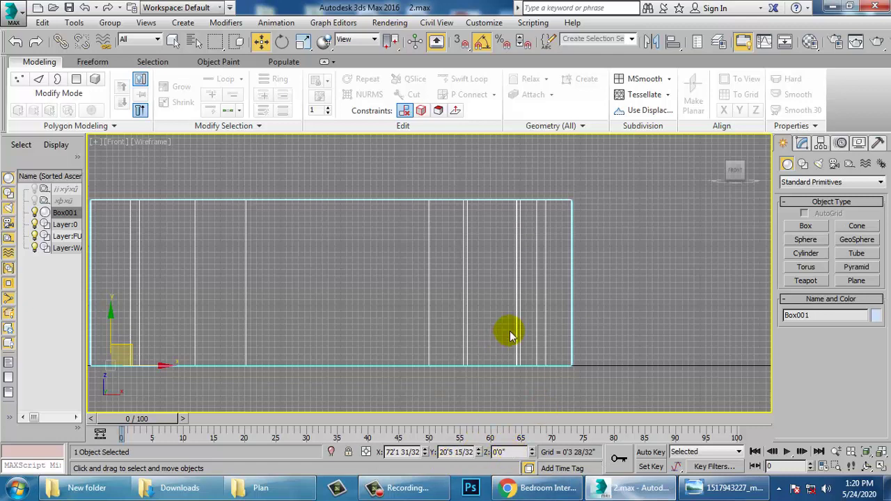
left_click(807, 226)
left_click_drag(461, 368, 516, 260)
left_click(516, 260)
right_click(515, 259)
key("ctrl+z")
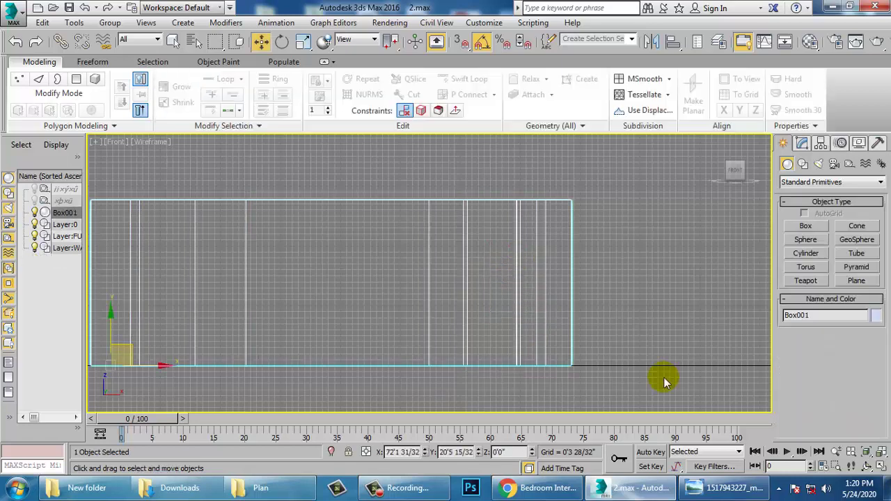
- Draw a box about 2'5" long, 2'9" wide and 1'10" high outside the right-hand wall in the top view, with AutoGrid on
left_click(799, 230)
key("alt+w")
middle_click_drag(261, 217, 252, 217)
key("alt+w")
scroll(409, 267, "down", 4)
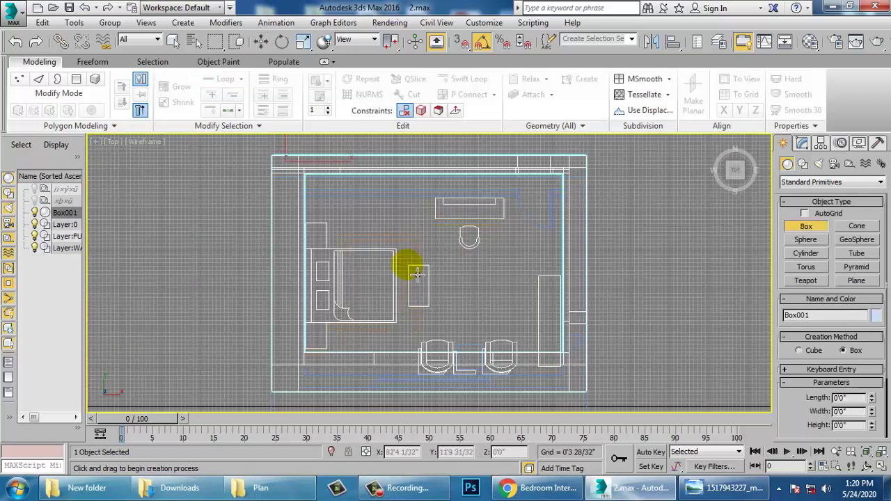
middle_click_drag(462, 261, 368, 351)
left_click(808, 202)
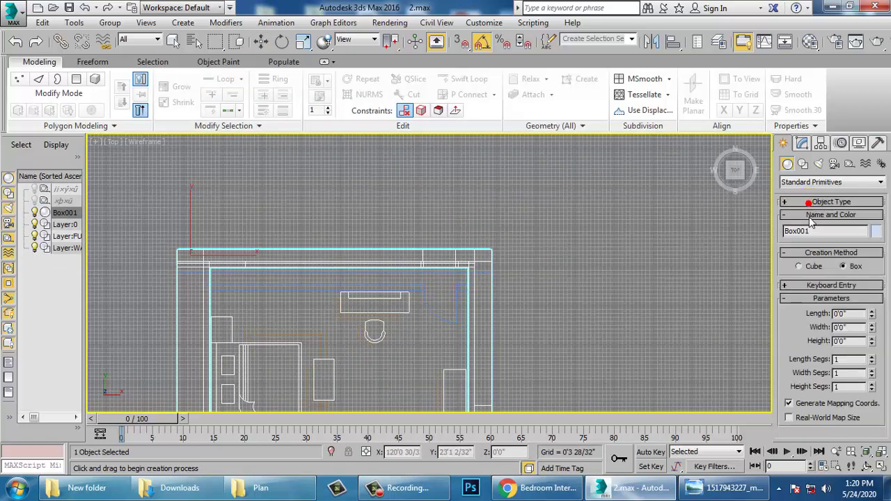
left_click(808, 203)
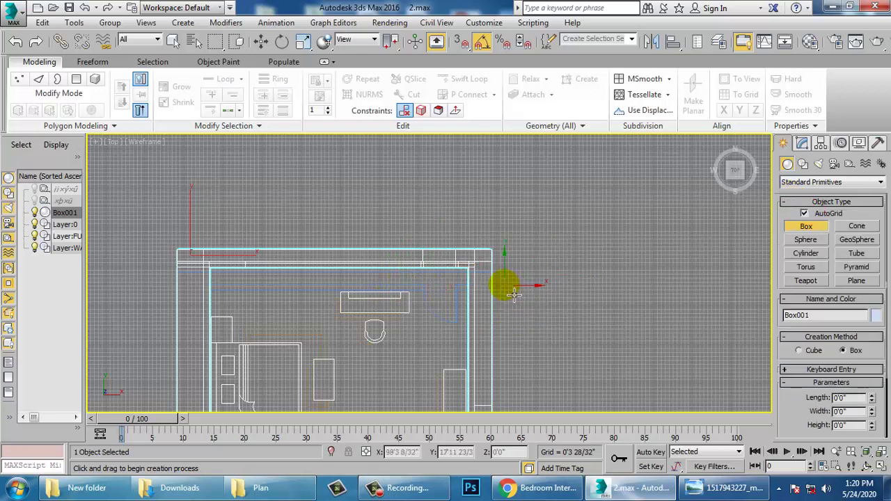
left_click_drag(501, 275, 544, 314)
left_click(543, 293)
key("w")
- Set the new box's height to 6'0"
key("alt+w")
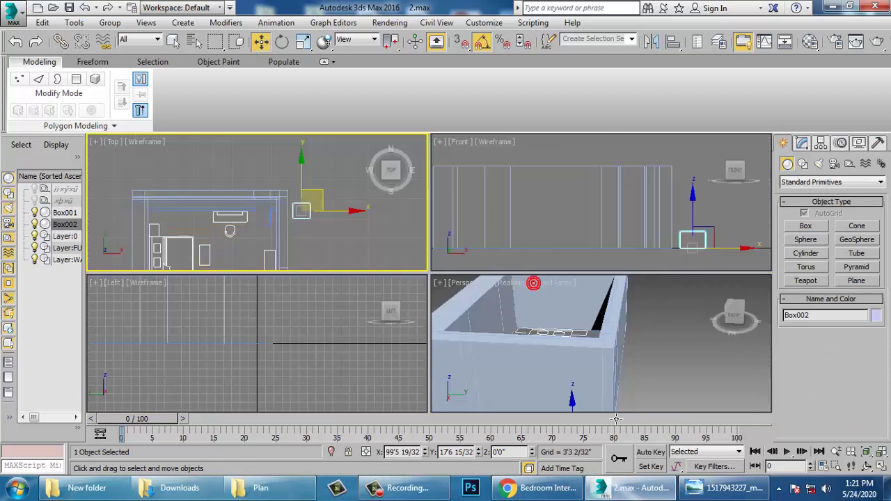
right_click(543, 293)
key("z")
key("alt+w")
scroll(541, 374, "down", 6)
middle_click_drag(541, 373, 484, 338, "alt")
scroll(465, 332, "up", 2)
scroll(464, 332, "up", 3)
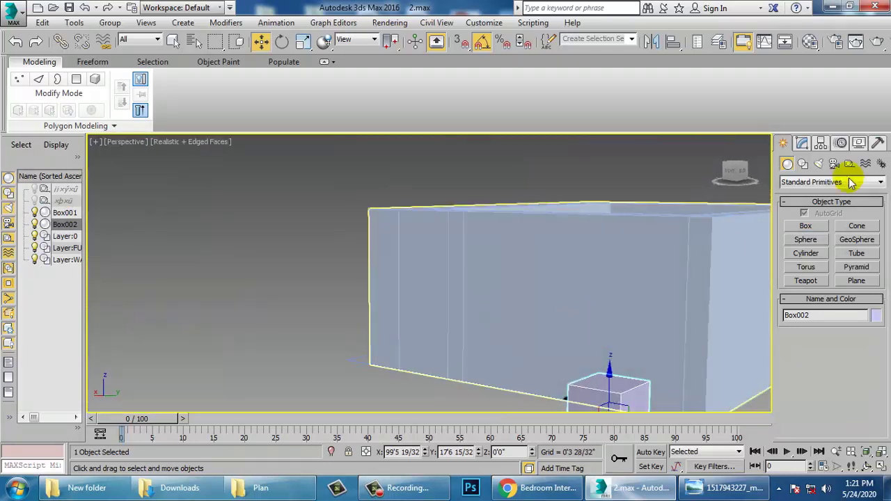
left_click(803, 145)
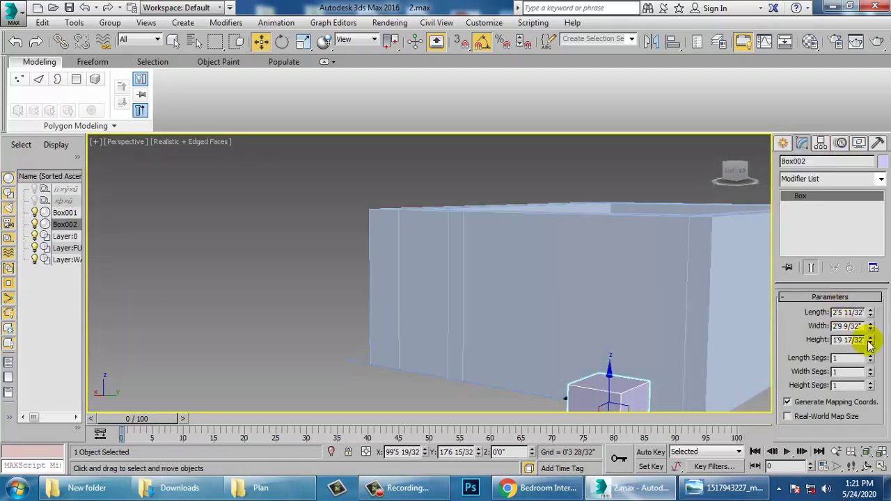
left_click(535, 298)
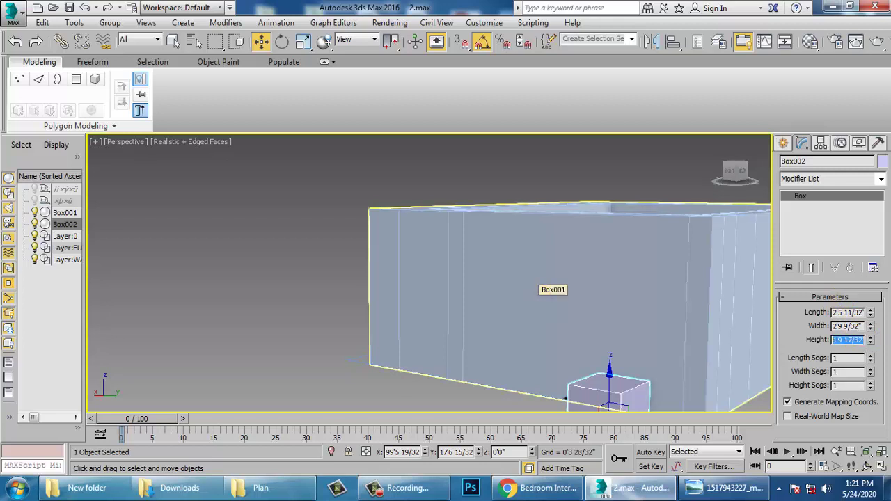
type("0")
key("Return")
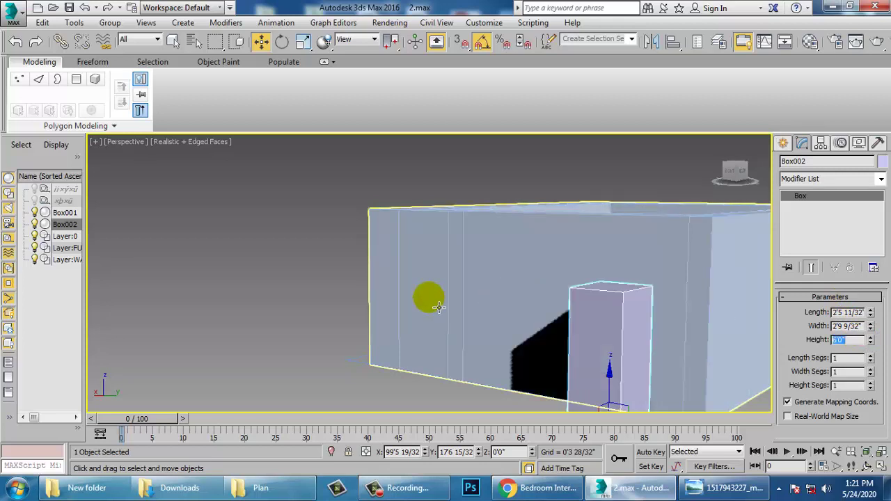
- Move the box along X onto the upper wall's door opening in the front view, to about X 92'10 2/32"
middle_click_drag(670, 288, 627, 213, "alt")
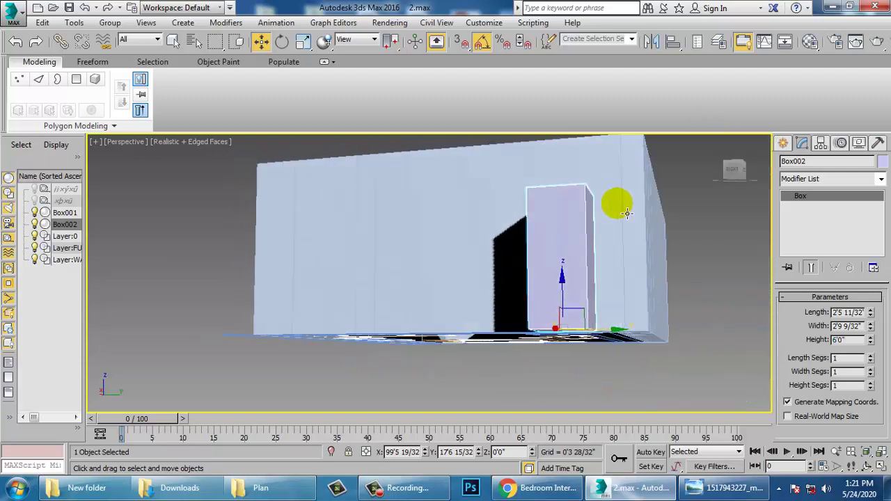
key("alt+w")
right_click(563, 208)
key("alt+w")
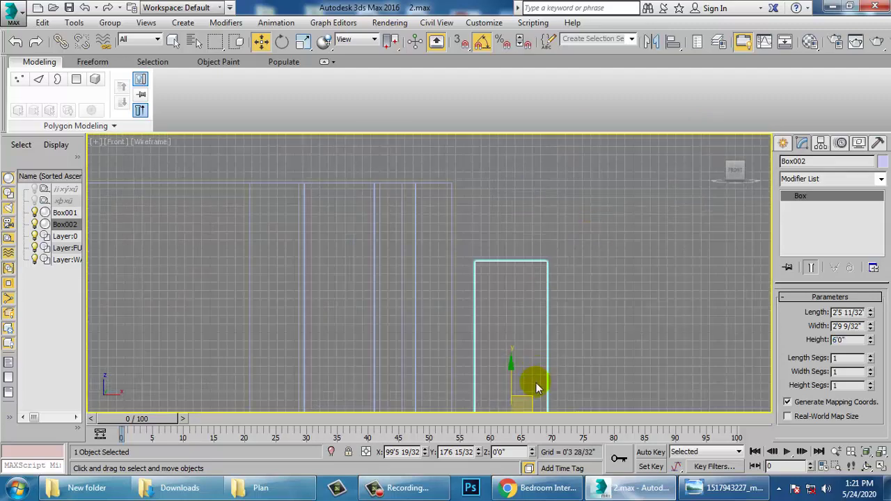
middle_click_drag(536, 388, 577, 255)
left_click_drag(577, 318, 403, 312)
middle_click_drag(406, 265, 450, 331)
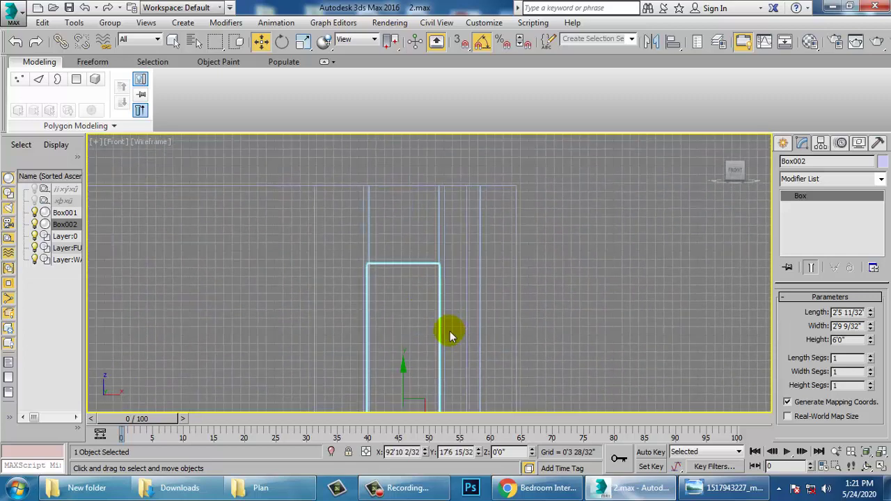
- Set the door box's height to 7'0"
left_click(442, 234)
left_click(439, 244)
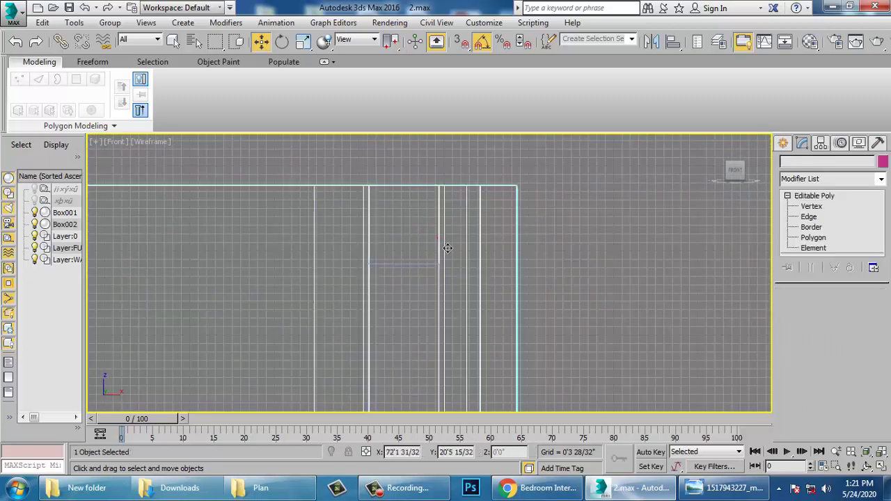
scroll(461, 271, "up", 2)
left_click(378, 229)
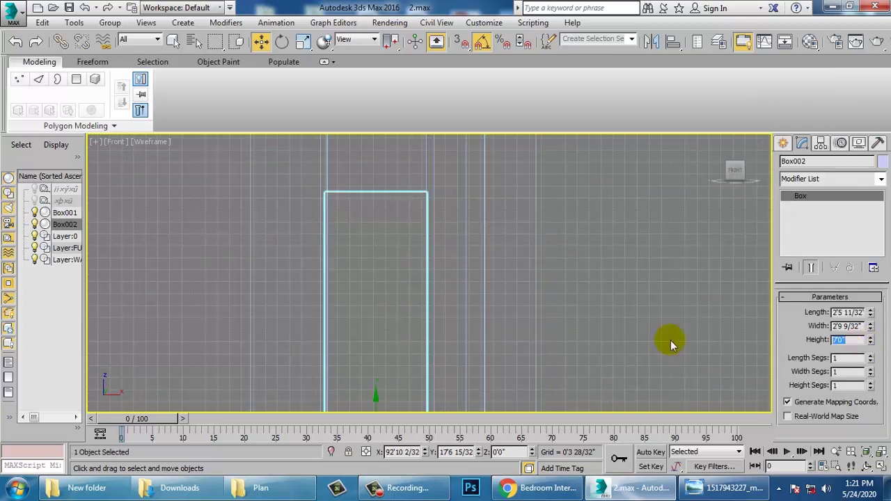
middle_click_drag(473, 246, 485, 272)
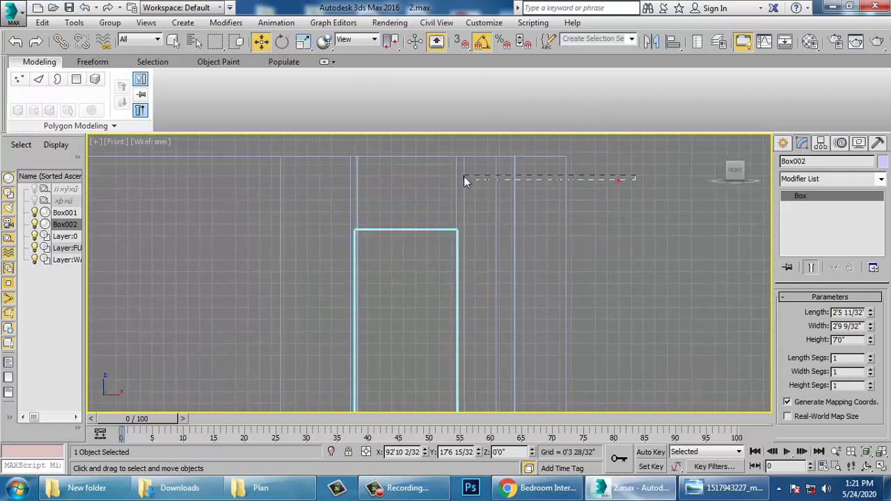
- Add a horizontal edge loop around the walls with Swift Loop, level with the top of the door box at about 7'
left_click_drag(465, 181, 463, 181)
left_click(478, 80)
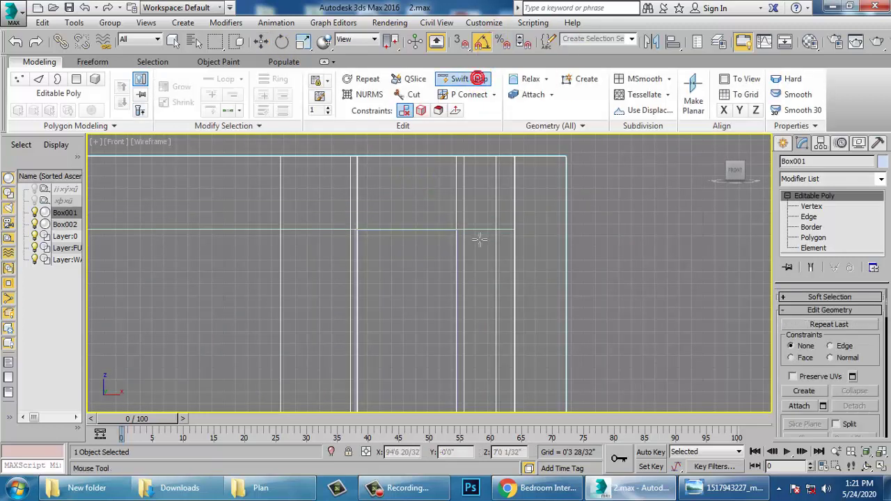
left_click(564, 231)
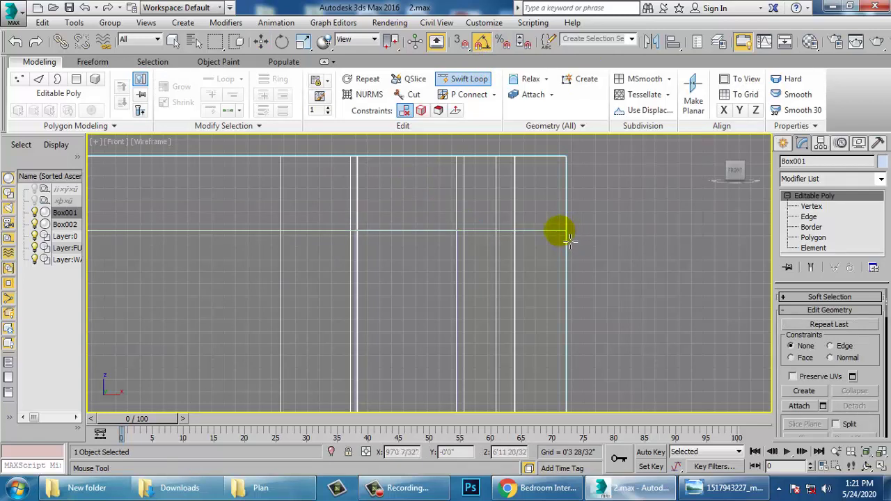
right_click(561, 231)
- Delete the box at the door opening in the perspective view
key("alt+w")
left_click(660, 317)
key("alt+w")
middle_click_drag(658, 320, 585, 286, "alt")
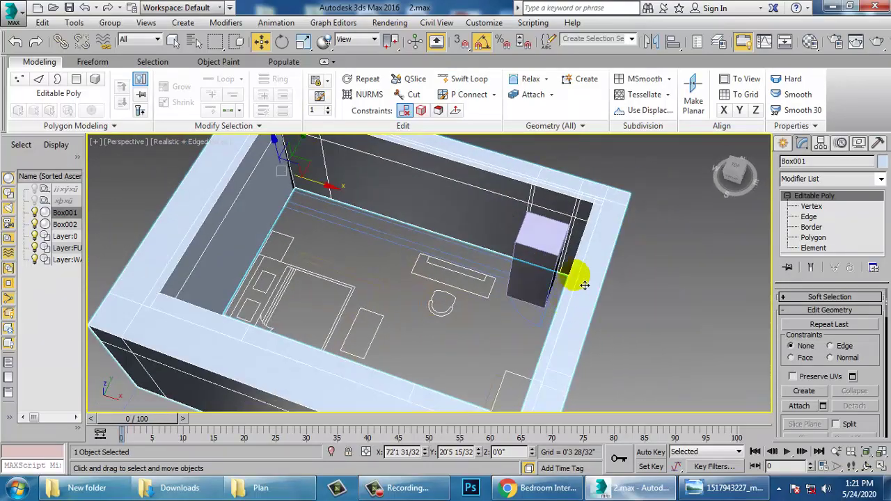
left_click(541, 245)
key("Delete")
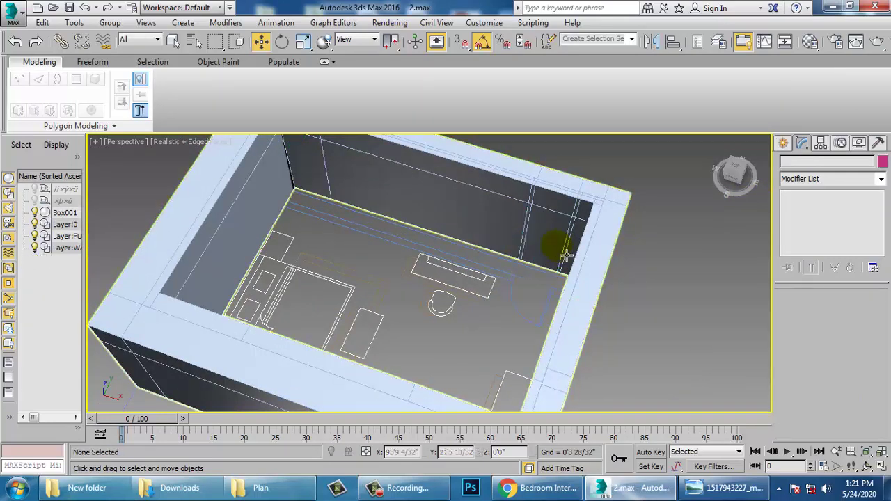
- Bridge the inner and outer wall polygons below the new edge loop at the door opening
middle_click_drag(553, 276, 563, 265, "alt")
left_click(545, 243)
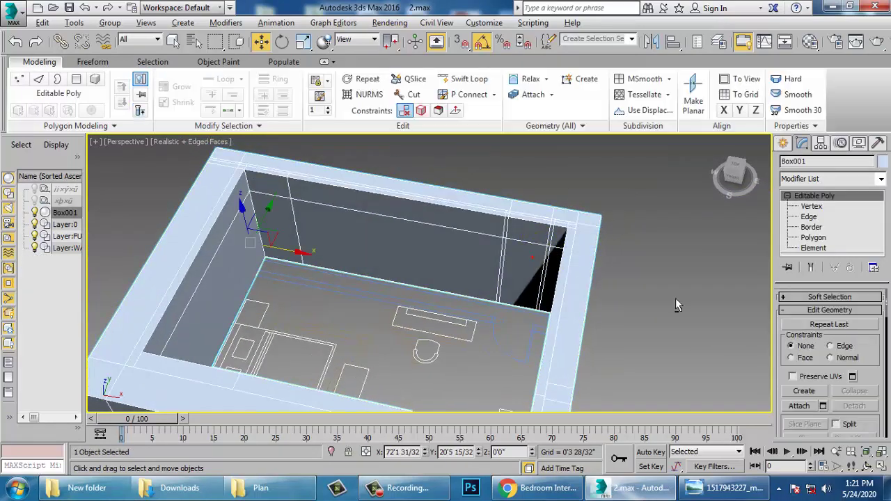
left_click(811, 235)
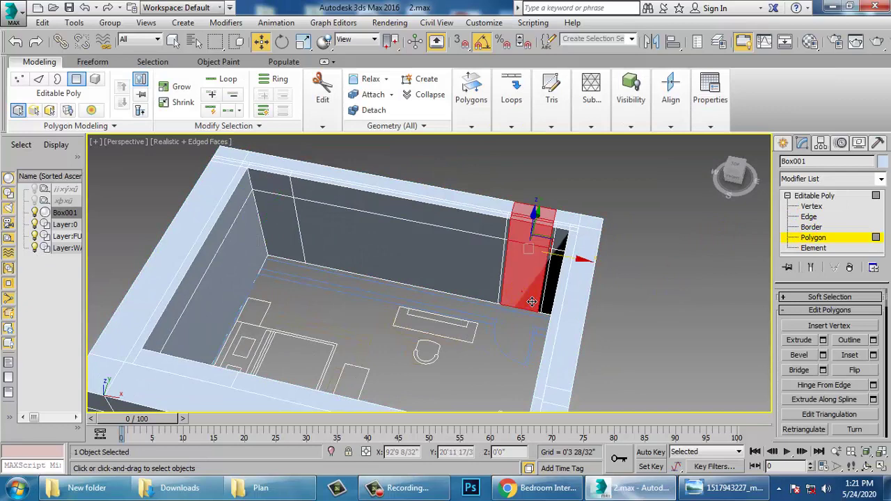
middle_click_drag(533, 302, 456, 242, "alt")
middle_click_drag(574, 254, 502, 243, "alt")
left_click(561, 296)
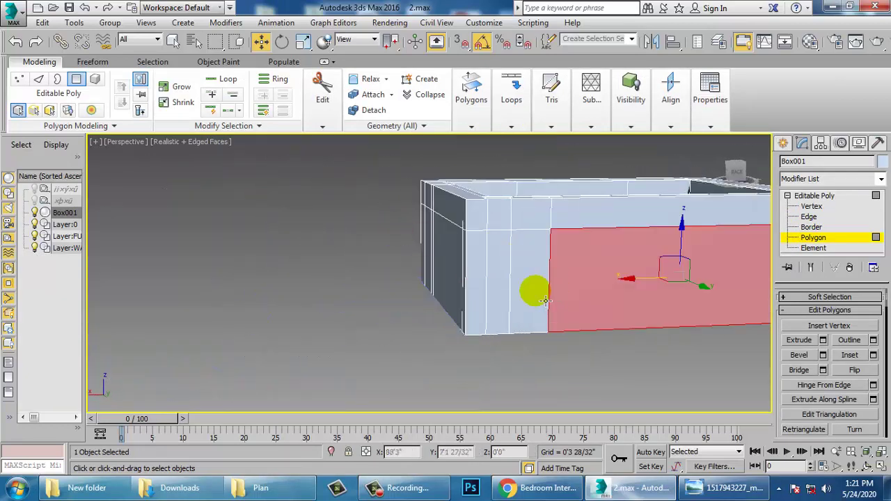
left_click(637, 302)
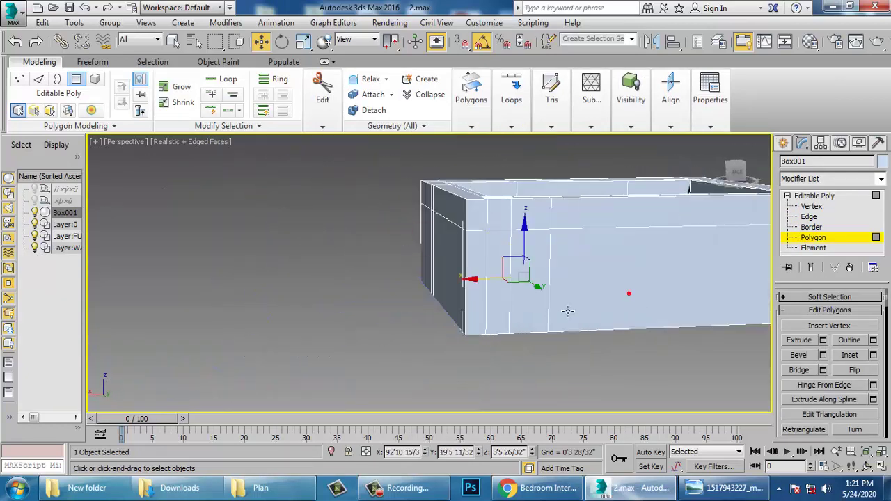
left_click(798, 370)
- Remove the remaining panel inside the door opening and bridge its opposite polygons
middle_click_drag(571, 292, 722, 326, "alt")
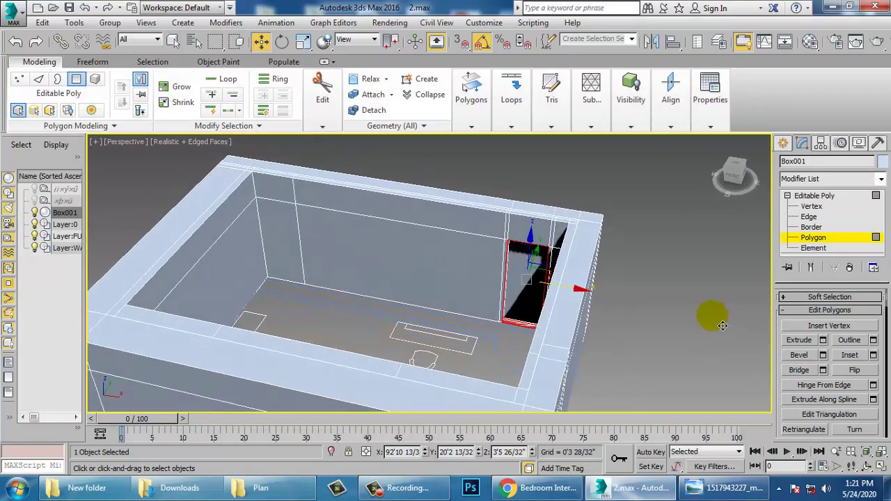
middle_click_drag(548, 284, 541, 313, "alt")
scroll(541, 314, "up", 2)
left_click(523, 320)
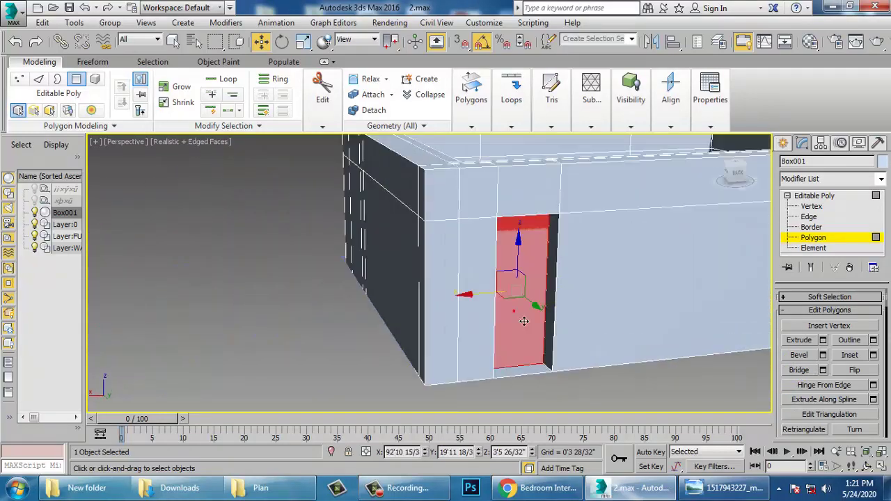
key("Delete")
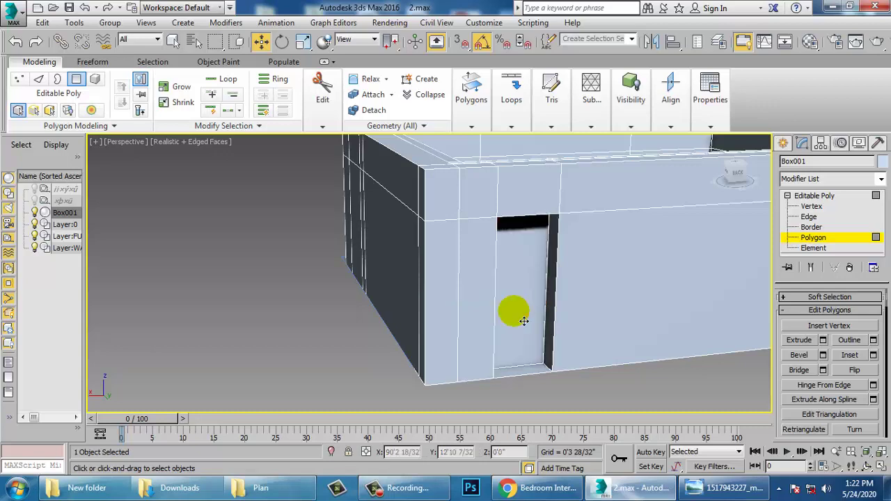
left_click(523, 320)
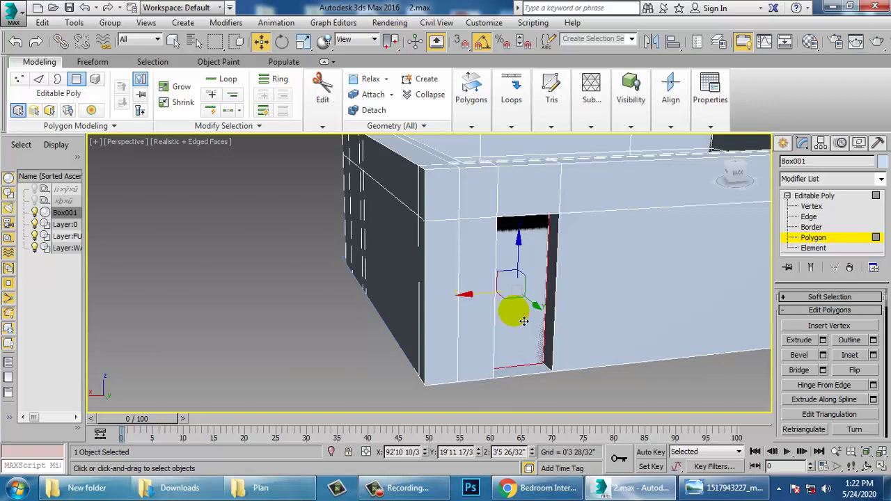
left_click(804, 371)
- Examine the cut door opening, then undo its bridging and the deletion of the door box
middle_click_drag(646, 312, 828, 337, "alt")
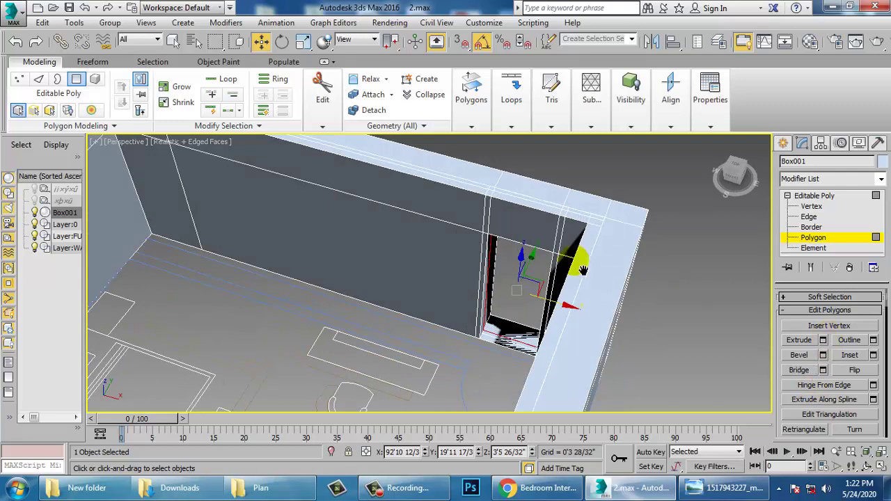
middle_click_drag(582, 270, 508, 329, "alt")
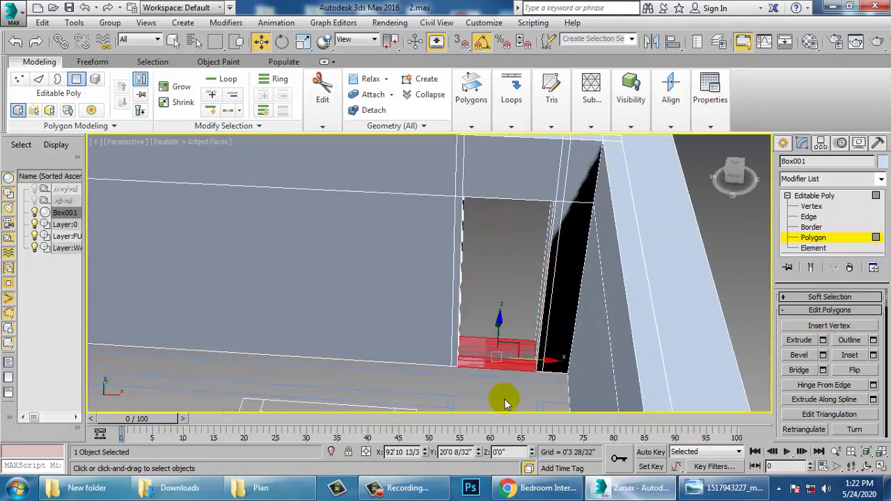
middle_click_drag(506, 404, 549, 291, "alt")
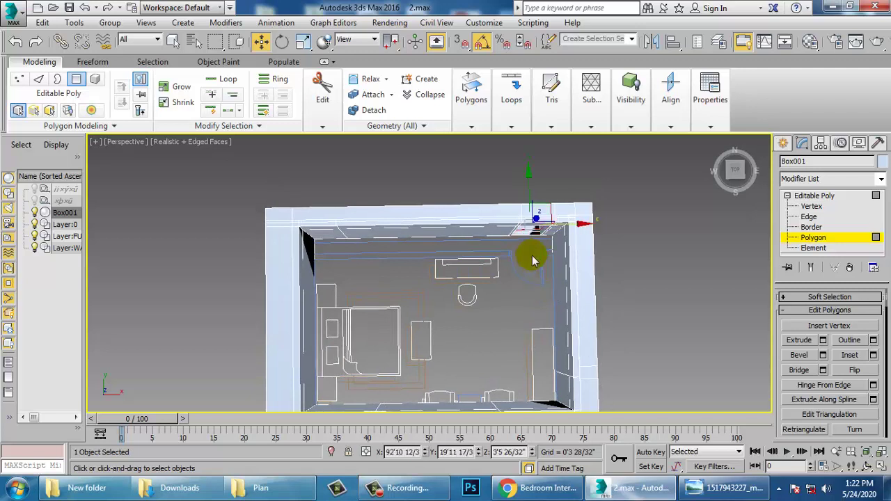
key("ctrl+z")
key("ctrl+z")
key("ctrl+z")
key("ctrl+z")
key("ctrl+z")
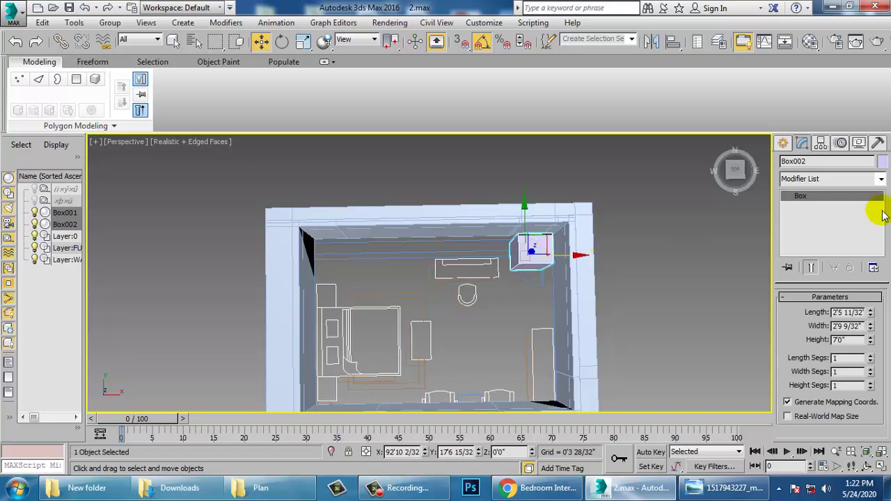
- Examine the door box and the upper wall in the perspective and top views, with the walls in polygon editing
middle_click_drag(533, 341, 456, 311, "alt")
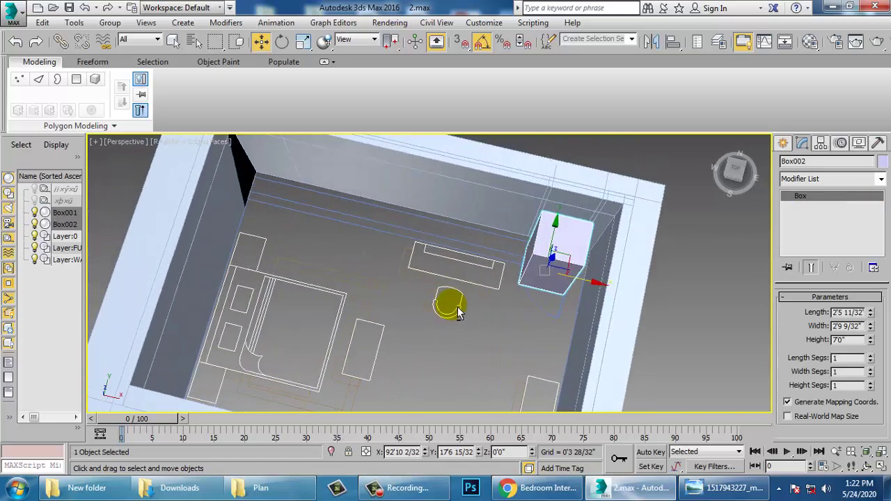
key("alt+w")
middle_click(247, 188)
key("alt+w")
middle_click_drag(352, 225, 321, 211)
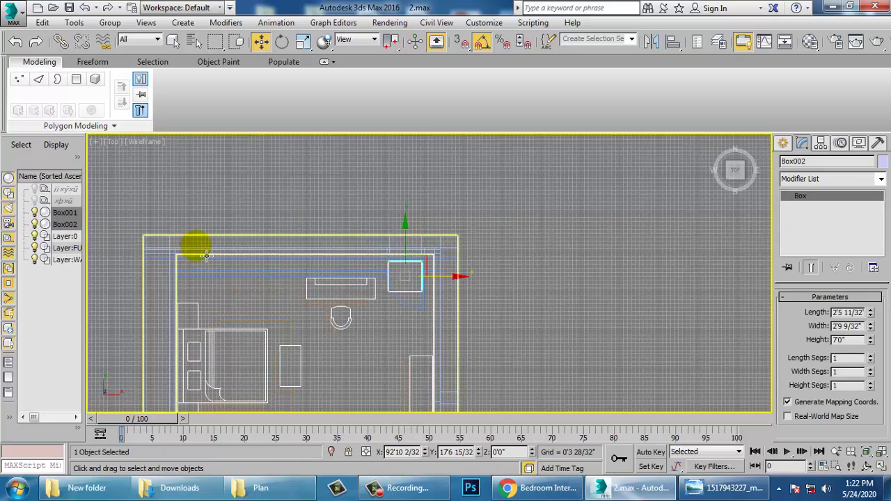
left_click(196, 246)
key("4")
scroll(224, 268, "up", 5)
middle_click_drag(250, 274, 315, 277)
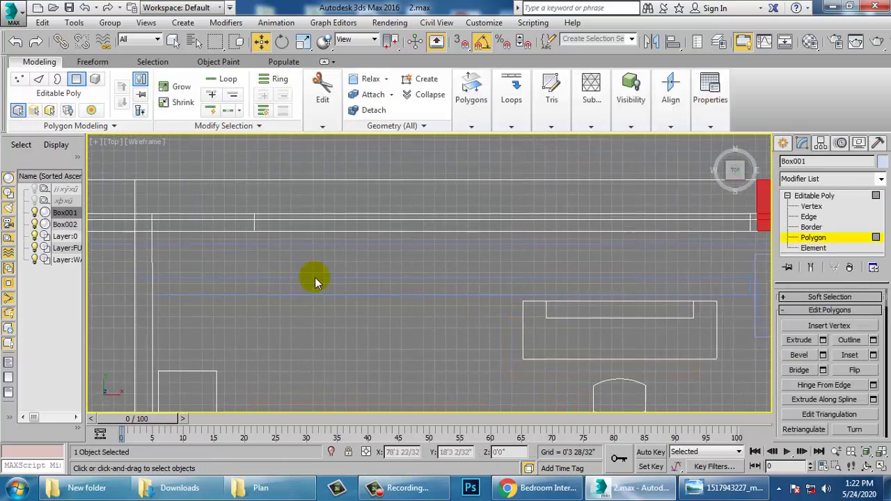
- Leave the walls' polygon editing and select the box at the door opening in the top view
left_click(820, 197)
middle_click_drag(661, 232, 431, 247)
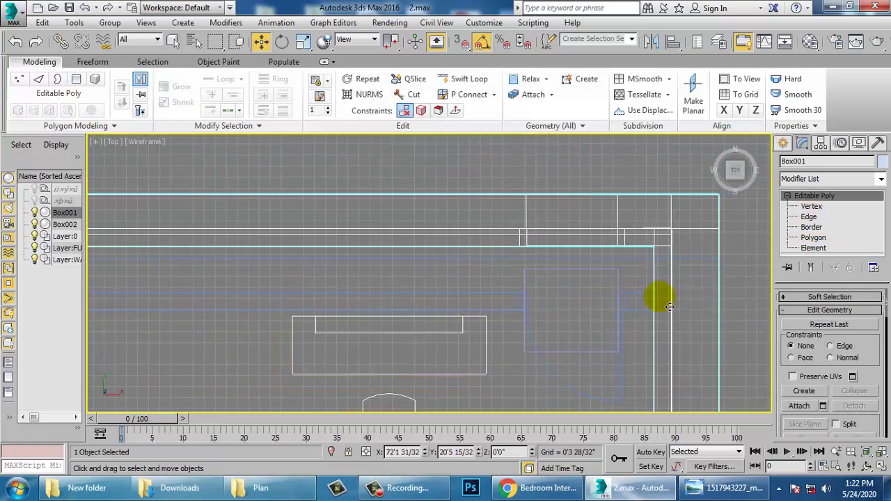
left_click(553, 269)
middle_click_drag(443, 292, 572, 294)
scroll(539, 302, "down", 2)
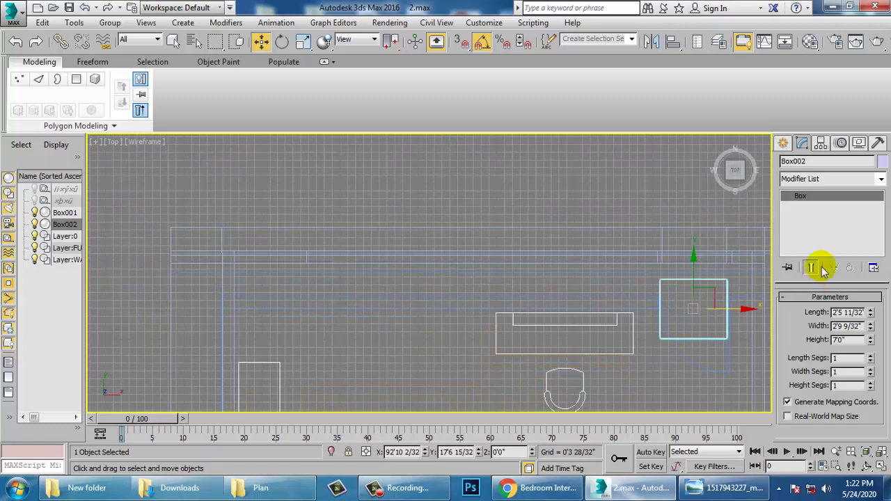
- Move the door guide box out beyond the room's left wall, hide the top view's grid and select the wall layout linework
left_click_drag(742, 311, 101, 288)
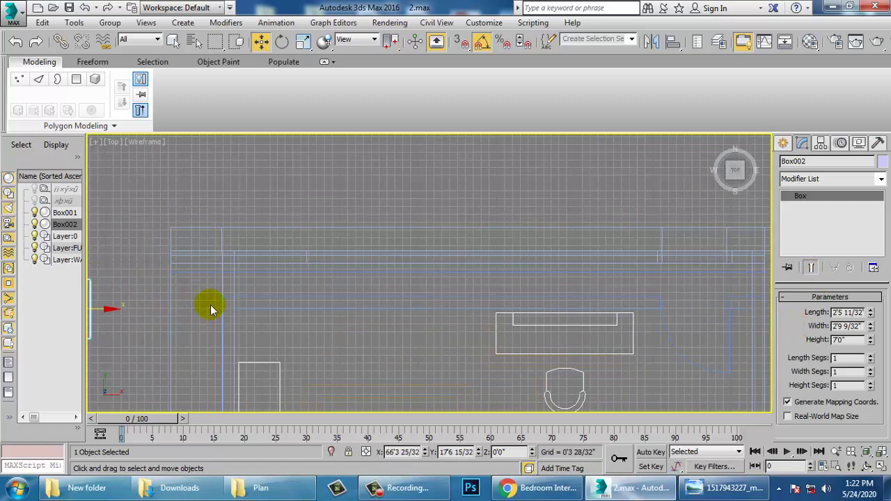
middle_click_drag(267, 333, 300, 281)
middle_click_drag(355, 258, 332, 286)
left_click(334, 292)
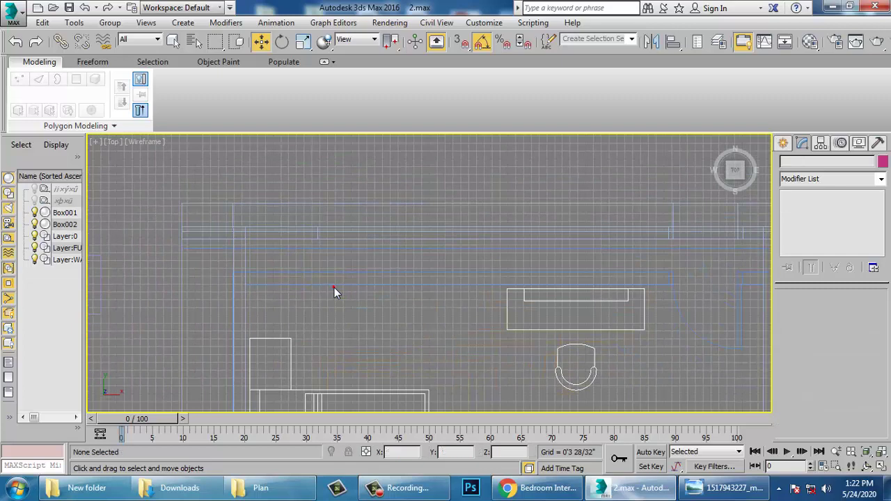
key("g")
left_click(350, 293)
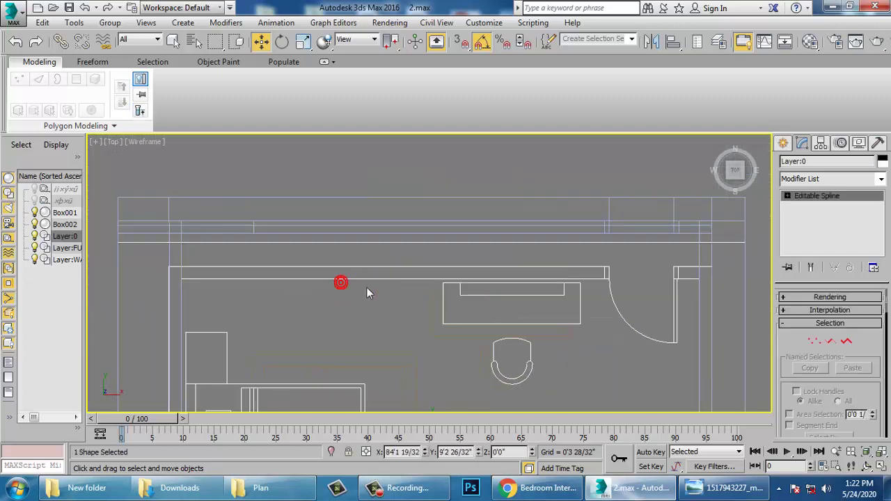
- Compare the upper wall and door position with the layout linework in the top and perspective views
scroll(374, 292, "down", 3)
key("alt+w")
middle_click_drag(626, 321, 646, 327, "alt")
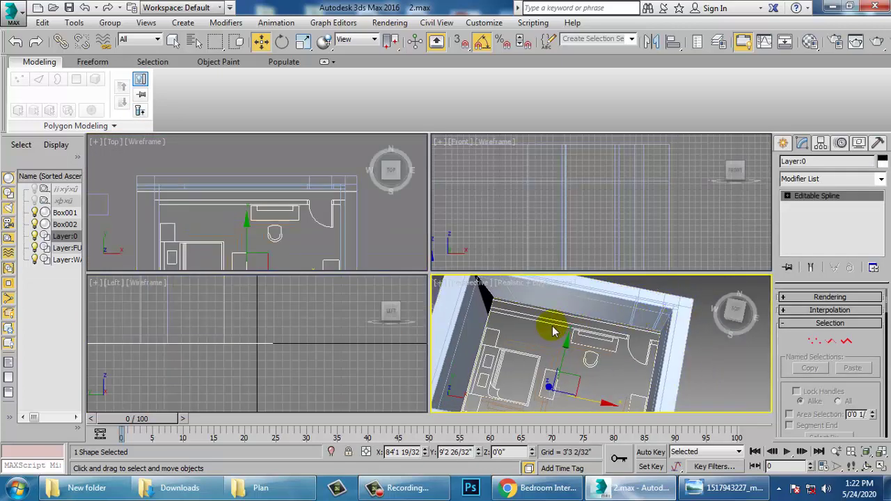
middle_click_drag(314, 233, 299, 215)
left_click(349, 216)
key("alt+w")
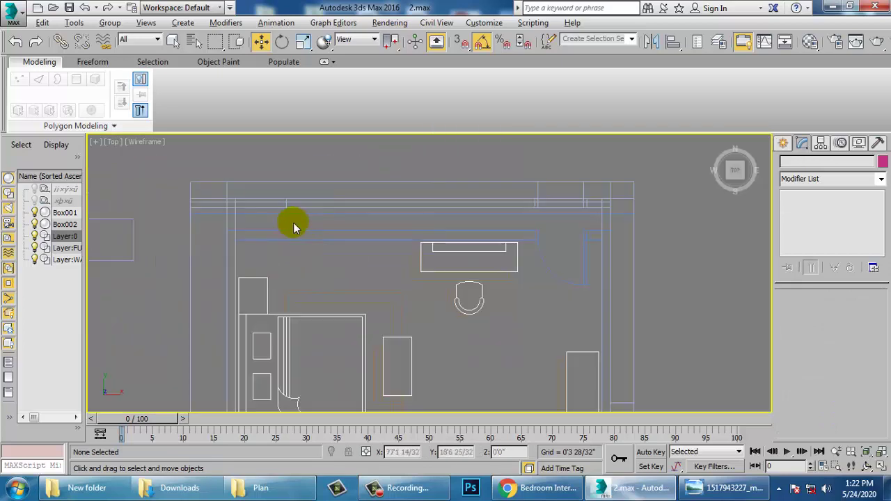
scroll(414, 278, "down", 5)
key("z")
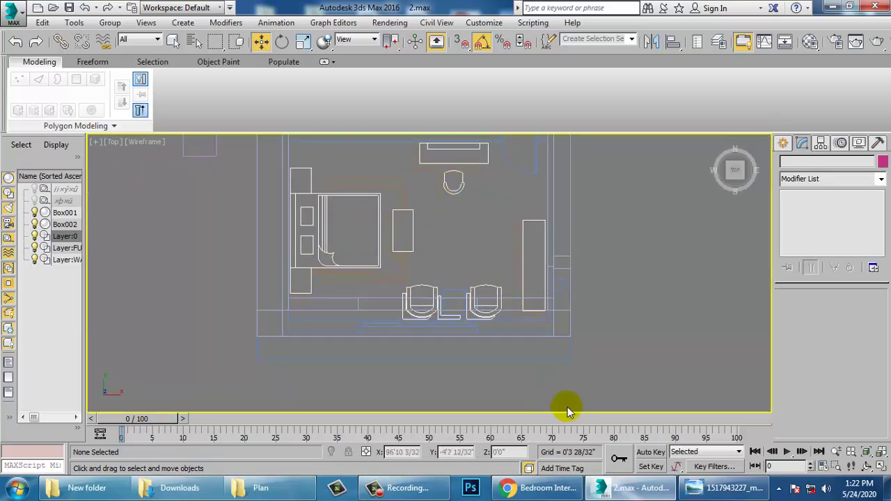
left_click(565, 362)
key("alt+w")
middle_click(614, 376)
key("alt+w")
middle_click_drag(614, 376, 402, 317, "alt")
left_click(552, 289)
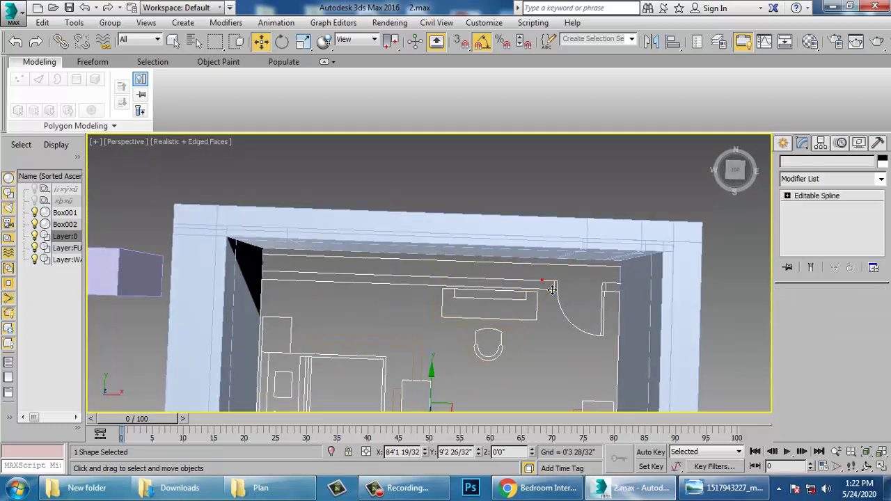
- Add two edge loops across the left wall with Swift Loop, along the plan's two inner wall lines near the upper corner
key("alt+w")
right_click(248, 215)
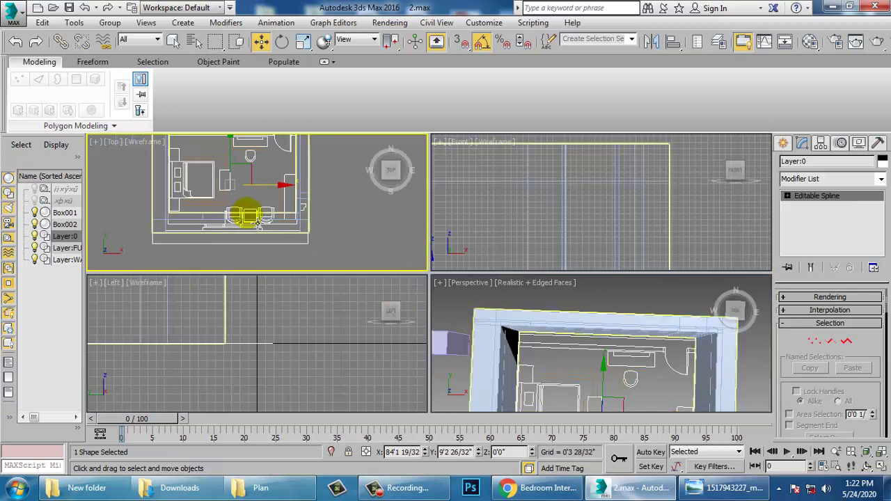
key("alt+w")
middle_click_drag(292, 248, 341, 323)
scroll(293, 314, "up", 2)
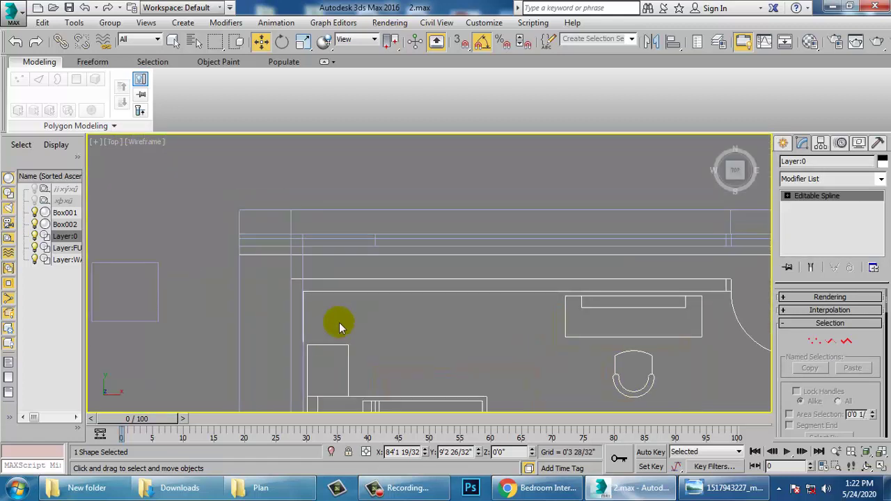
left_click(247, 324)
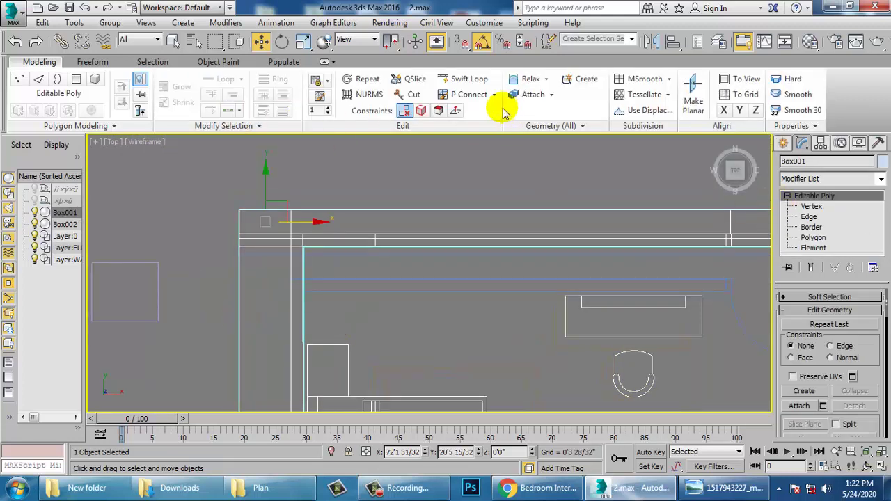
left_click(479, 84)
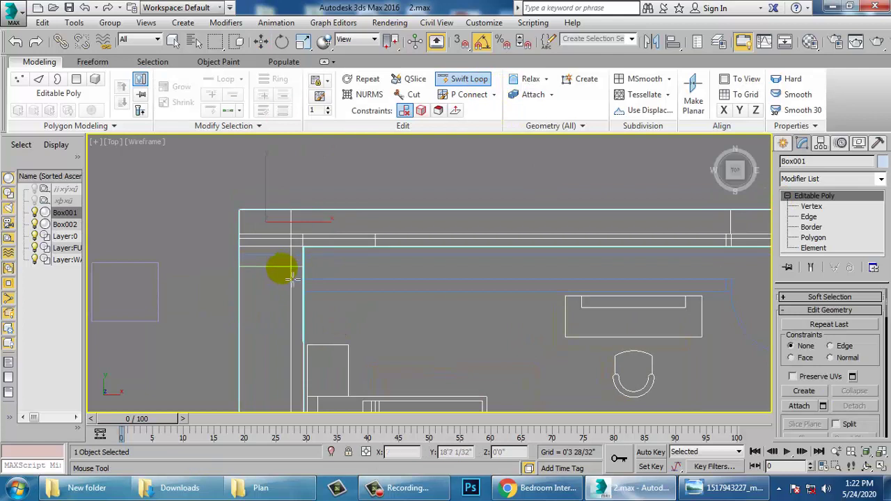
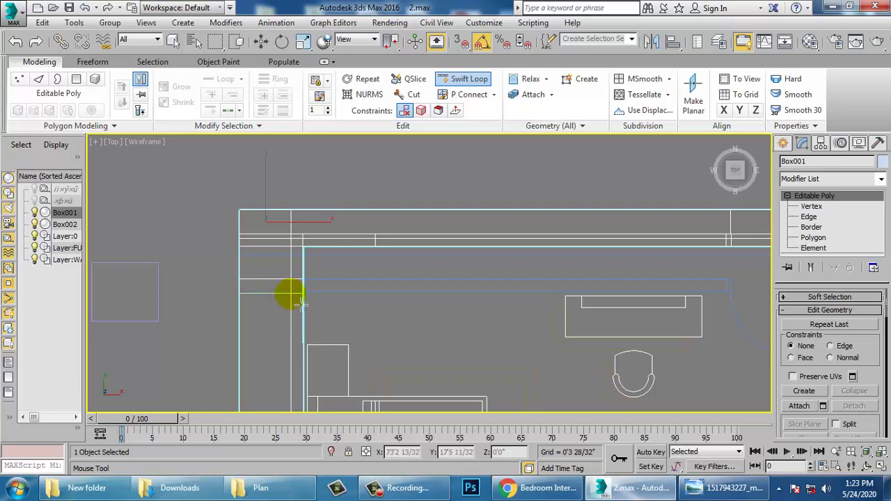
right_click(301, 301)
- Select the left wall's full-height inner polygons between the upper corner and the lower new edge loop
left_click(812, 237)
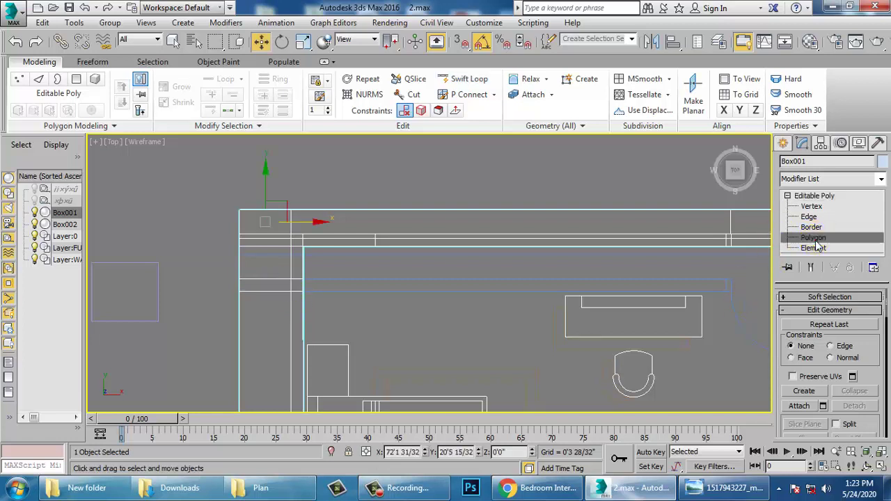
left_click(298, 273)
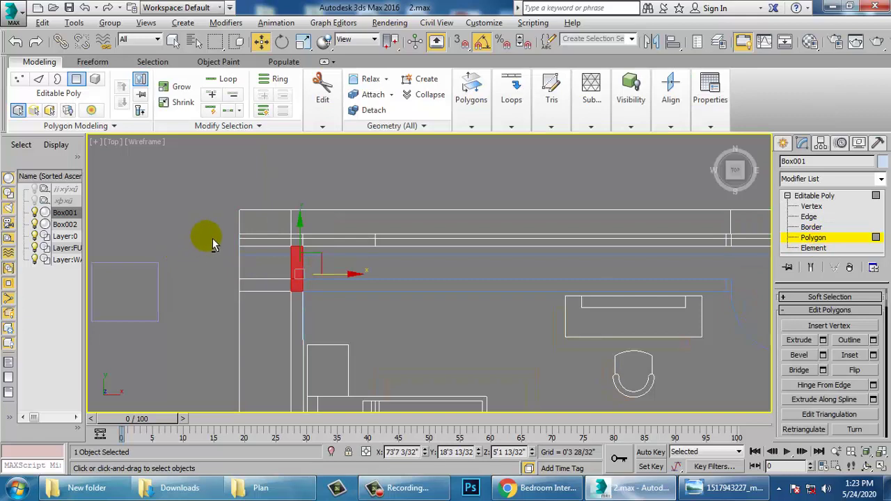
key("alt+w")
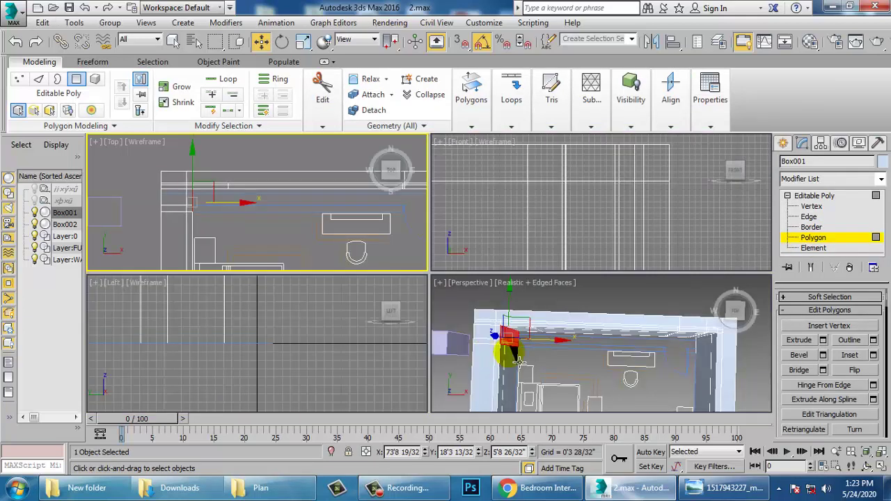
right_click(513, 354)
key("alt+w")
key("z")
scroll(465, 286, "down", 10)
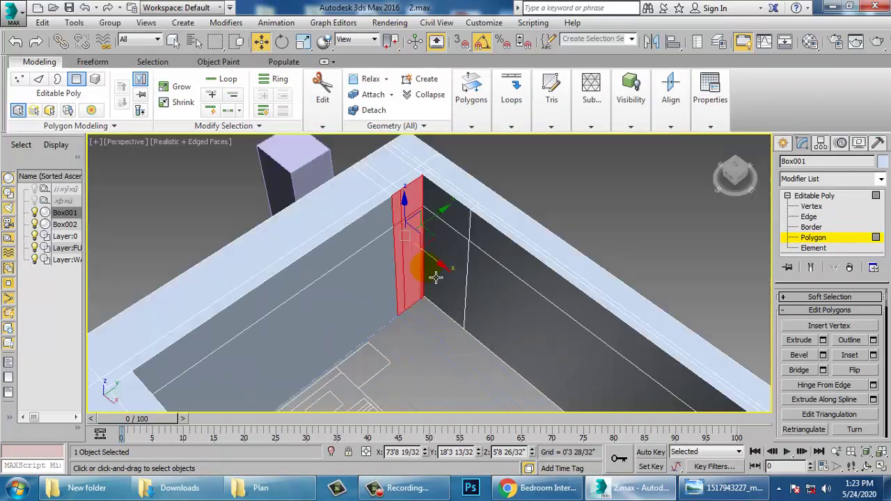
- Extrude the selected polygons about 17'11" along the upper wall and shift their end face back about 3" to the door frame's near line
key("alt+w")
right_click(260, 248)
key("alt+w")
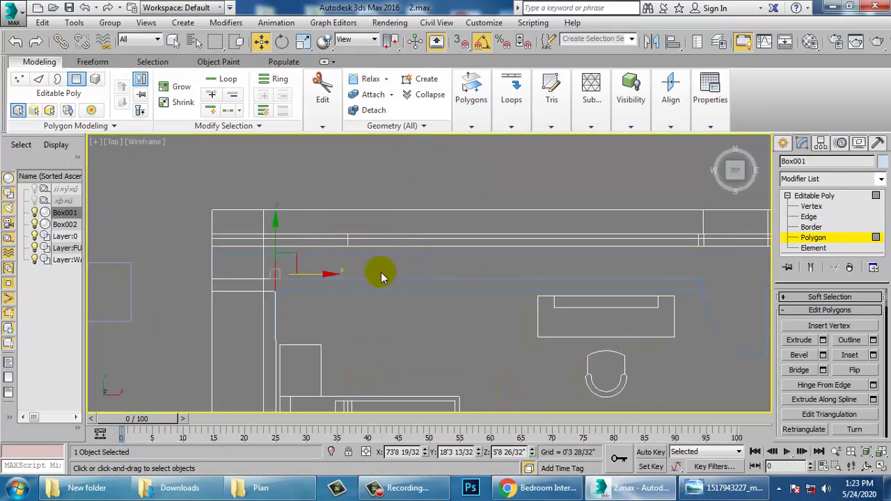
scroll(369, 286, "down", 4)
middle_click_drag(436, 312, 437, 313)
left_click(807, 356)
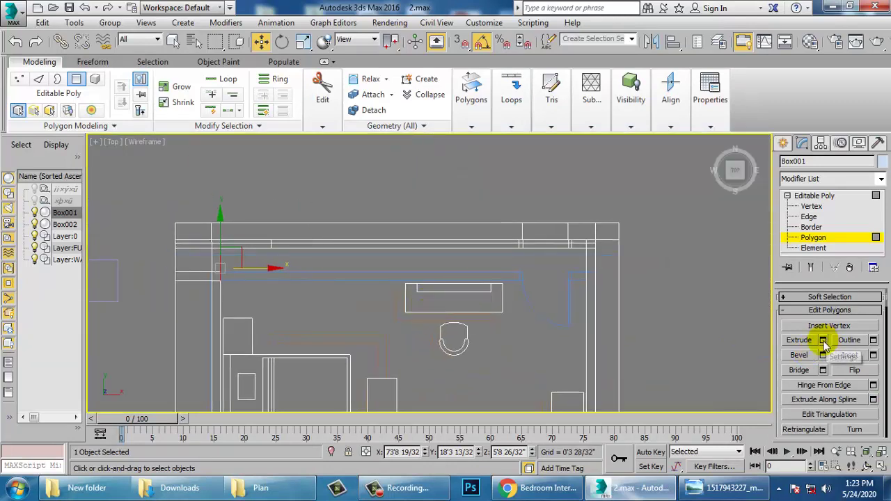
left_click(822, 339)
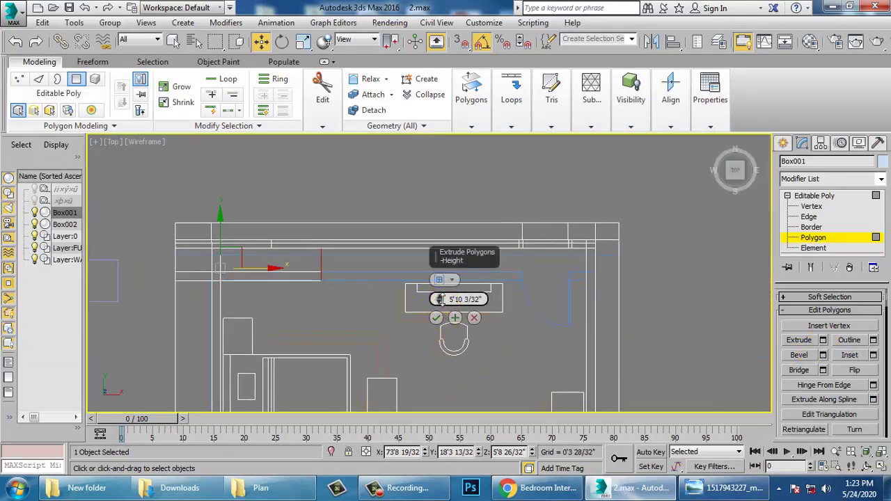
left_click_drag(405, 151, 387, 87)
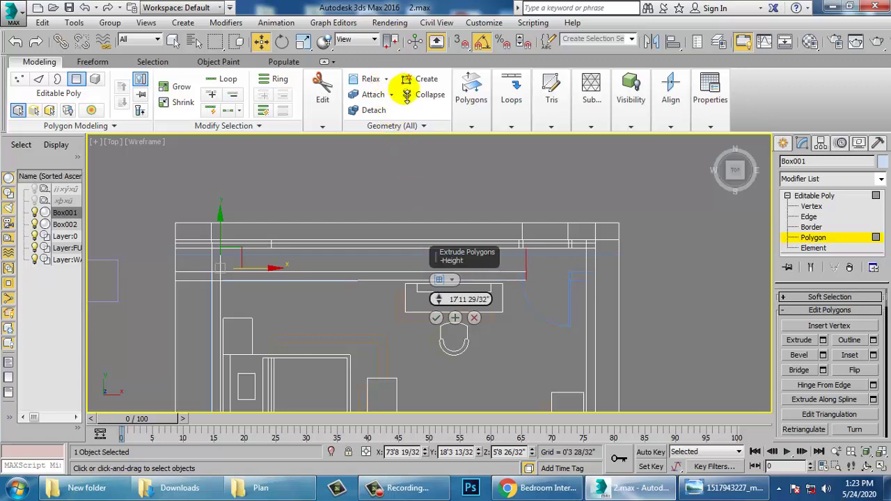
left_click(436, 317)
scroll(445, 318, "up", 3)
middle_click_drag(445, 318, 495, 281)
scroll(495, 281, "down", 2)
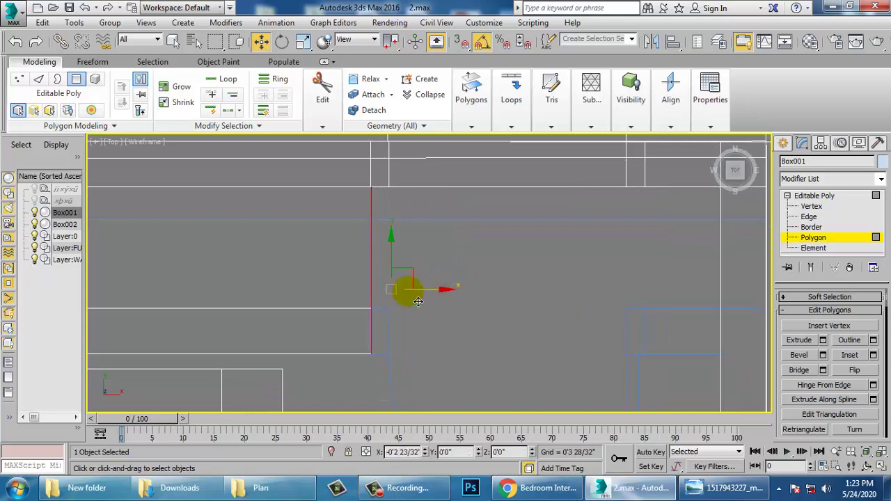
- Extrude the end face 0'2 18/32" for the near door frame, and again 2'8 6/32" across the door opening
left_click(824, 340)
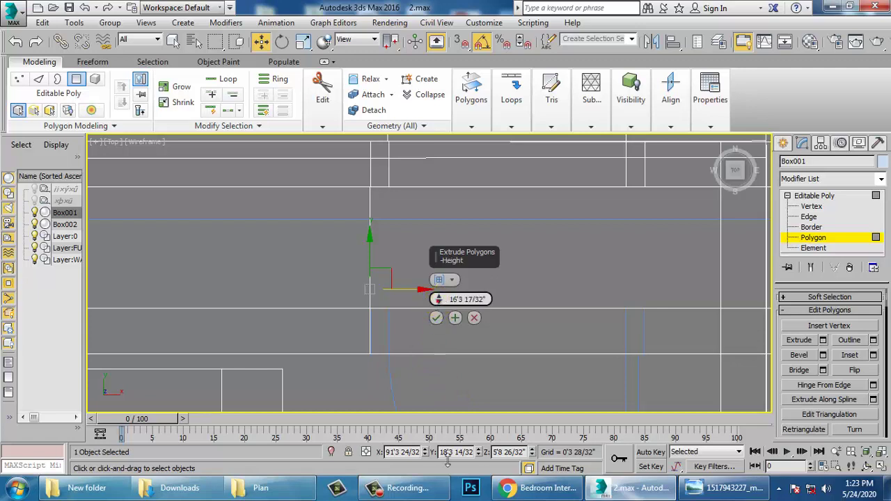
left_click_drag(505, 335, 489, 366)
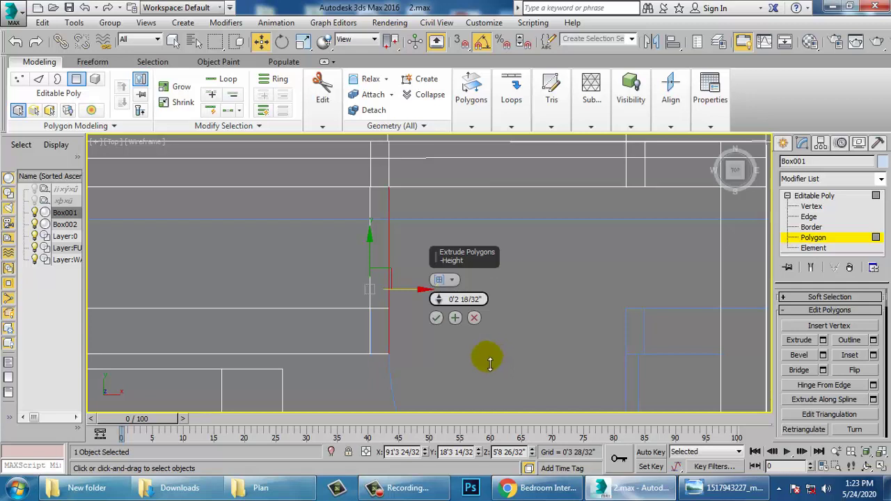
left_click(436, 318)
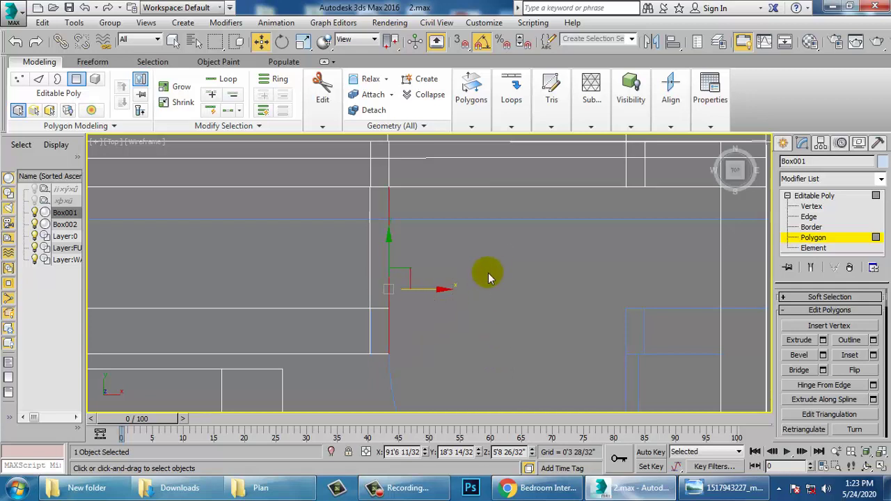
left_click(822, 340)
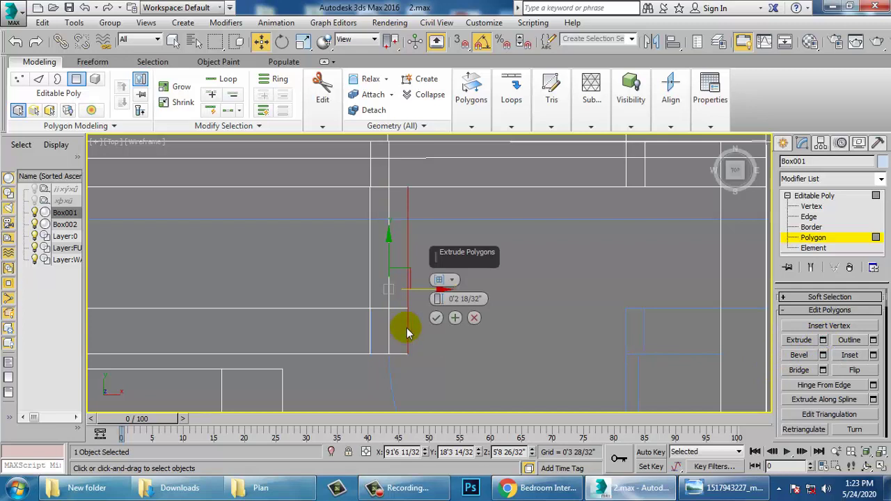
left_click_drag(438, 298, 455, 451)
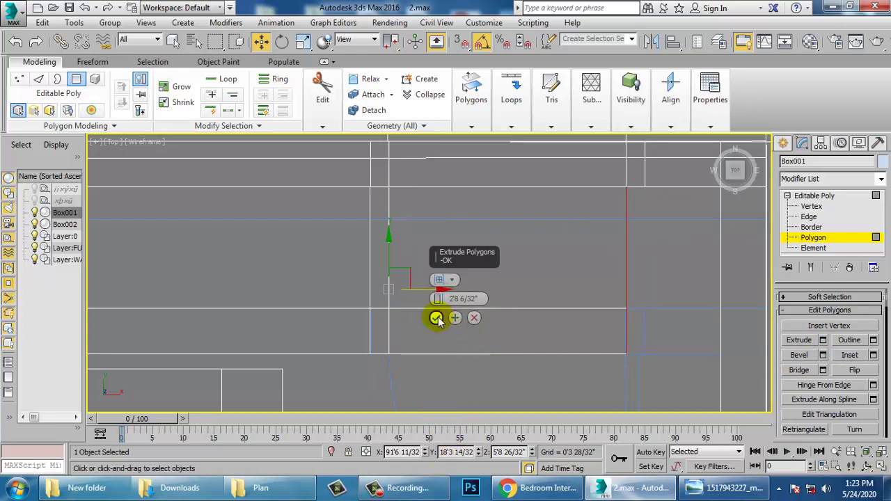
left_click(436, 318)
- Extrude the end face 0'2 14/32" for the far door frame, and again up to the right wall's inner face
middle_click_drag(624, 308, 454, 318)
left_click(822, 340)
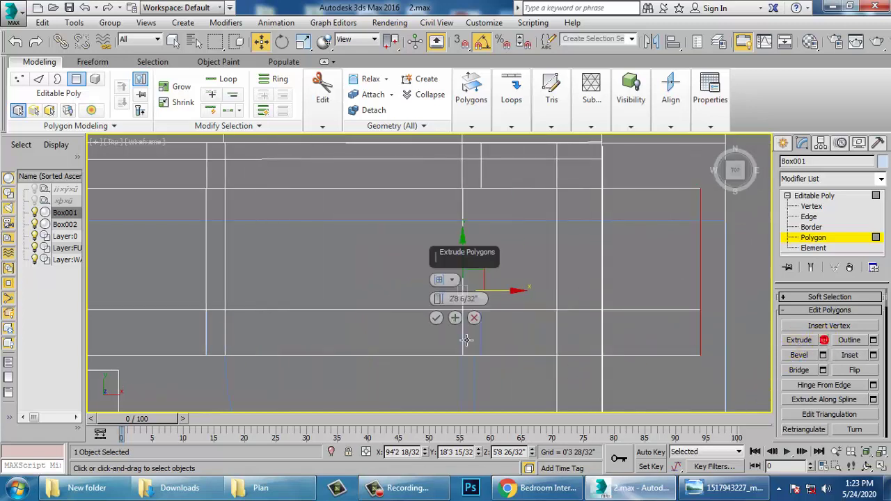
left_click_drag(438, 299, 423, 139)
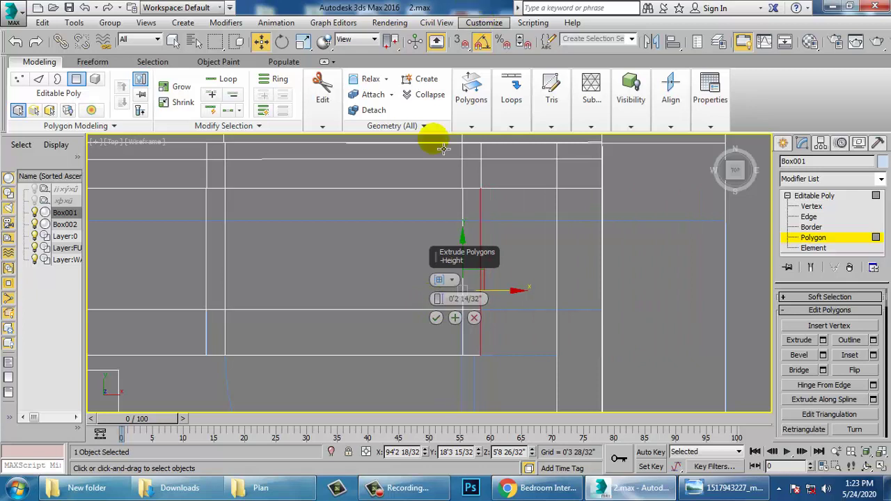
left_click(436, 318)
left_click(823, 339)
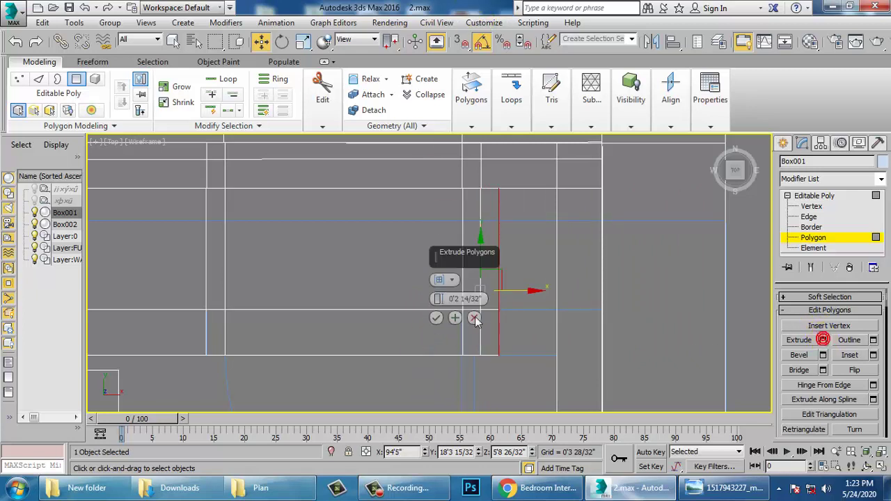
left_click_drag(439, 265, 428, 244)
left_click(437, 318)
middle_click_drag(624, 276, 616, 288)
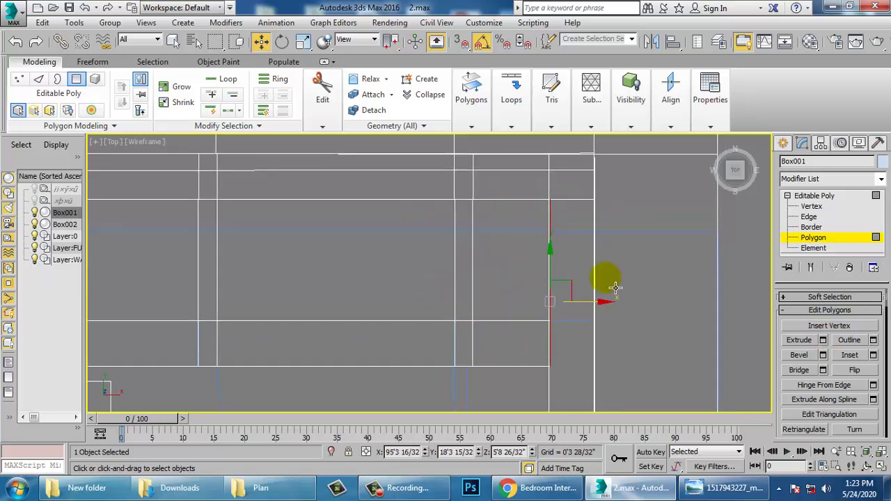
scroll(613, 289, "up", 2)
left_click_drag(583, 319, 580, 321)
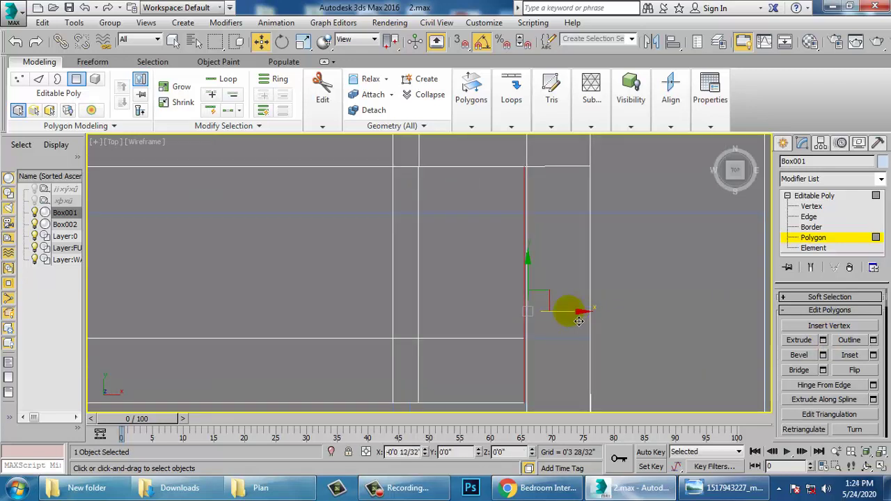
- Select the new wall's room-side polygons above and below door height at the door opening
scroll(582, 320, "down", 4)
middle_click_drag(583, 320, 548, 285)
key("alt+w")
middle_click(579, 356)
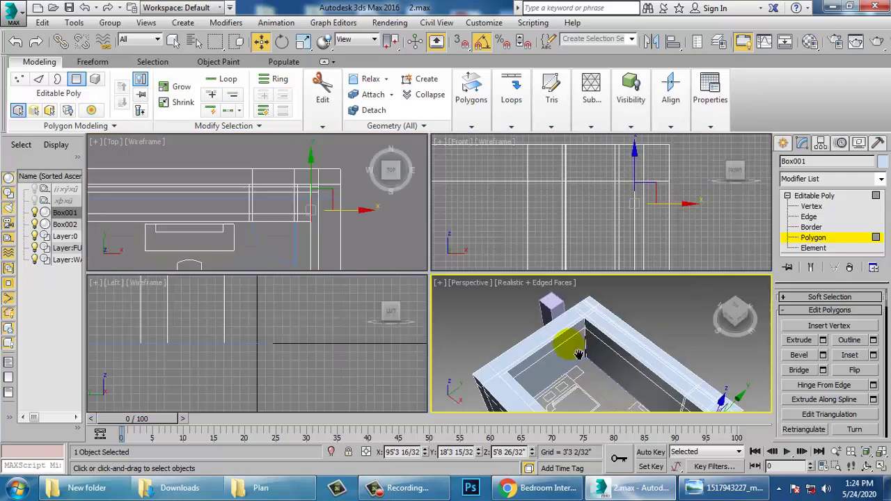
key("alt+w")
middle_click_drag(575, 343, 583, 274, "alt")
middle_click_drag(668, 307, 635, 287, "alt")
scroll(636, 287, "up", 3)
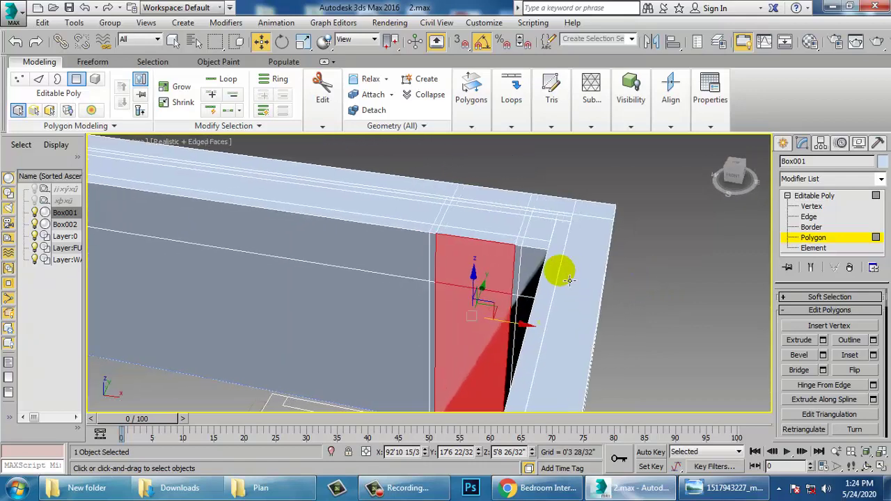
- Limit the selection to the door-height polygon on the room side and show the perspective view in wireframe
key("alt+w")
middle_click(259, 248)
key("alt+w")
middle_click_drag(405, 247, 382, 241)
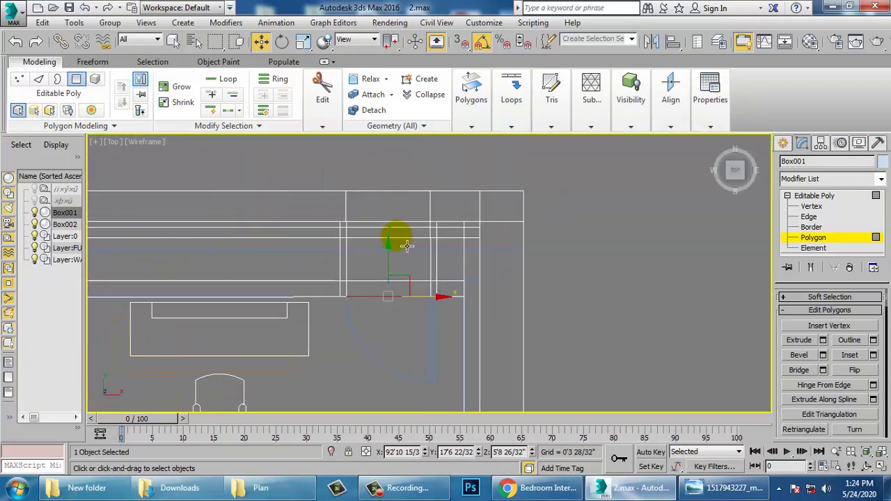
key("alt+w")
middle_click(555, 328)
key("alt+w")
mouse_move(554, 325)
middle_mouse_down("alt")
mouse_move(575, 322)
mouse_move(459, 268)
middle_mouse_up("alt")
left_click_drag(454, 265, 499, 291)
key("F3")
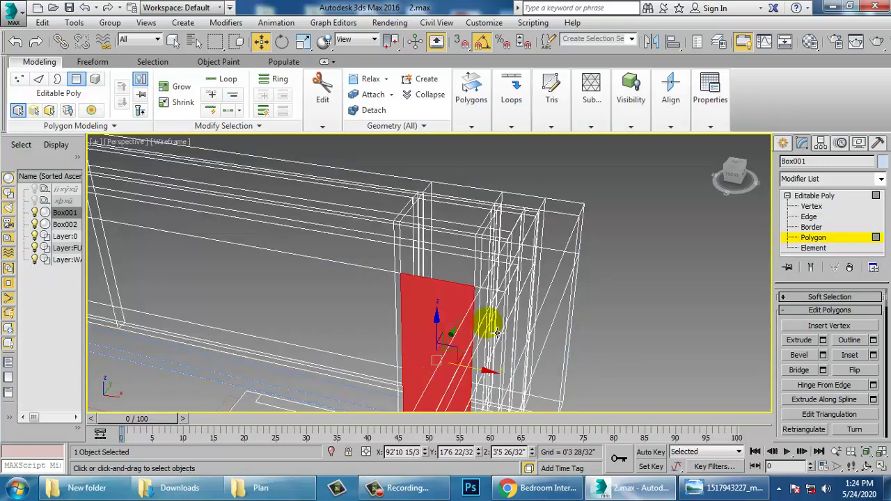
- Add the opposite door-height polygon to the selection and bridge the two polygons to form a door passage
middle_click_drag(637, 352, 482, 324, "alt")
scroll(487, 339, "up", 4)
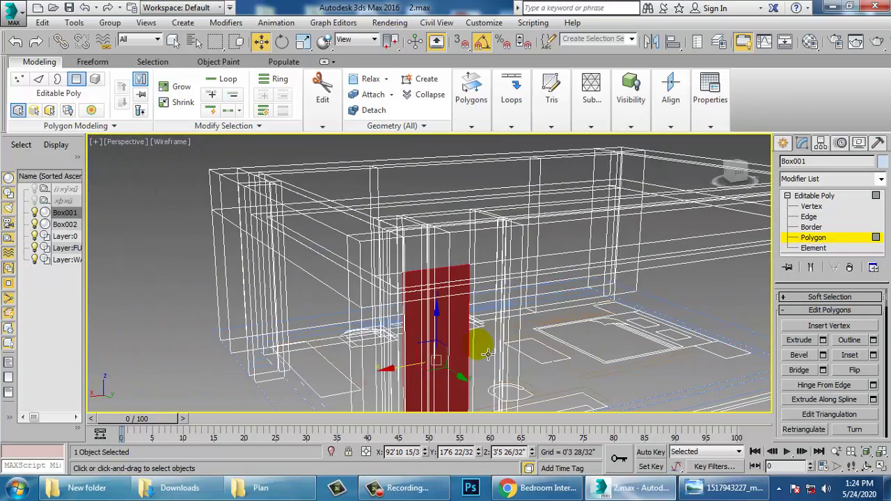
middle_click_drag(473, 355, 435, 365, "alt")
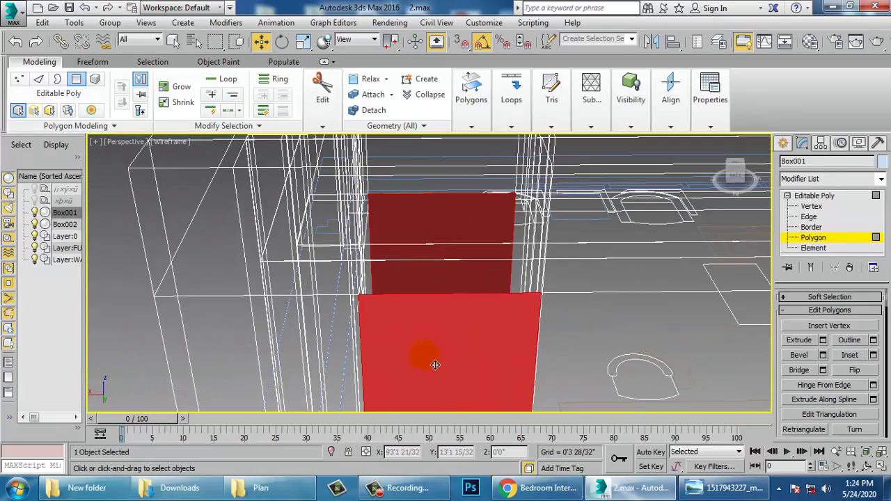
left_click(432, 300, "ctrl")
mouse_move(438, 281)
middle_mouse_down("alt")
mouse_move(438, 334)
mouse_move(541, 328)
middle_mouse_up("alt")
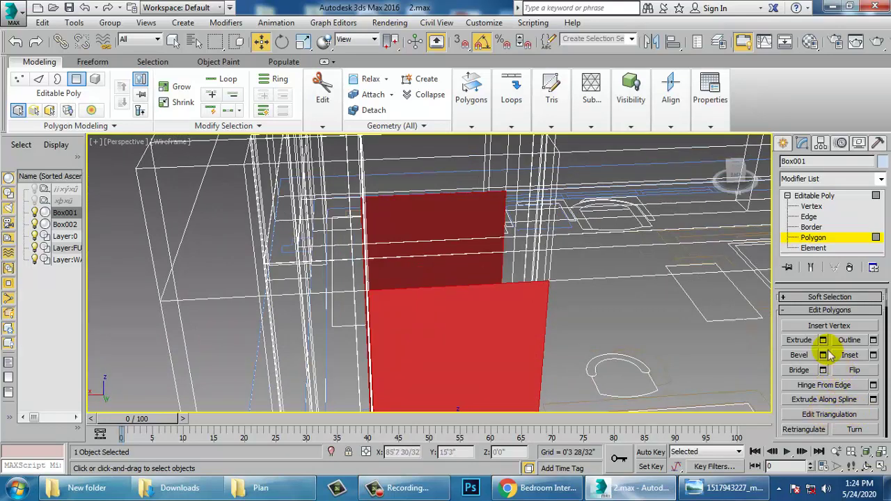
left_click(800, 371)
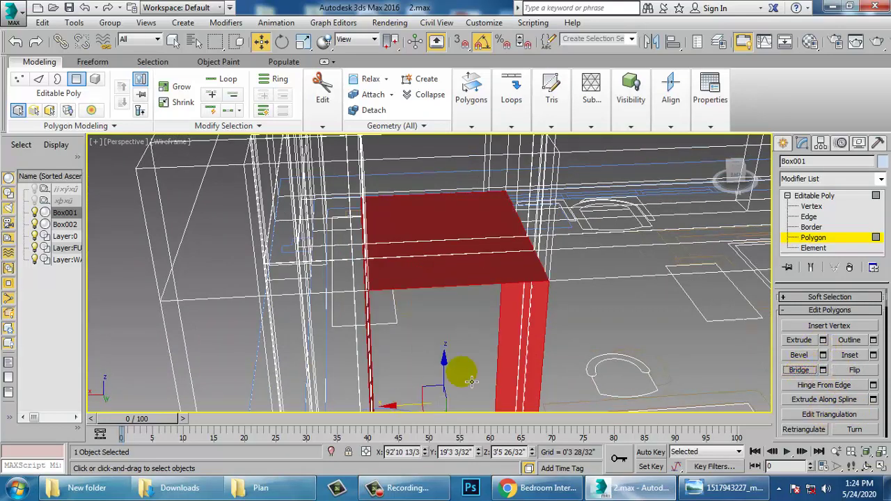
- Switch to shaded display, select the remaining facing door-height polygons, and bridge them to carry the door opening through the wall
key("F3")
mouse_move(385, 345)
middle_mouse_down("alt")
mouse_move(632, 372)
mouse_move(602, 322)
mouse_move(626, 332)
mouse_move(541, 344)
mouse_move(517, 328)
mouse_move(408, 329)
middle_mouse_up("alt")
left_click(472, 338)
left_click(456, 319, "ctrl")
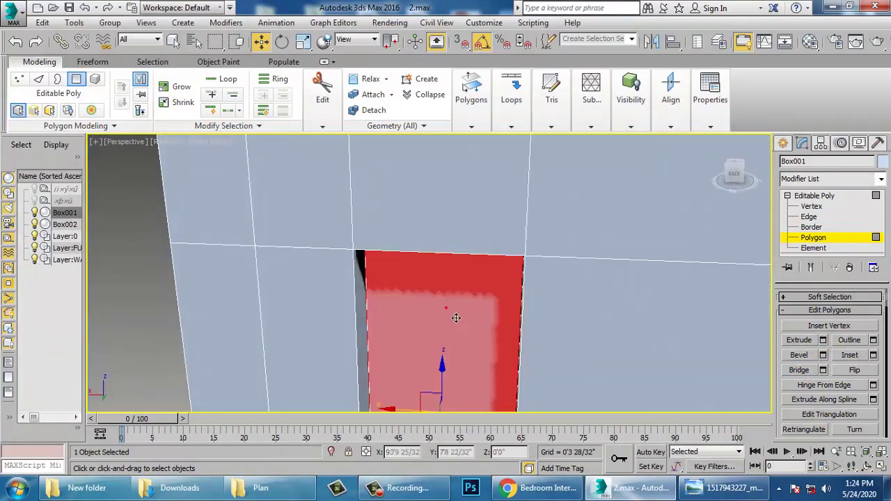
left_click(799, 370)
middle_click_drag(445, 330, 474, 367, "alt")
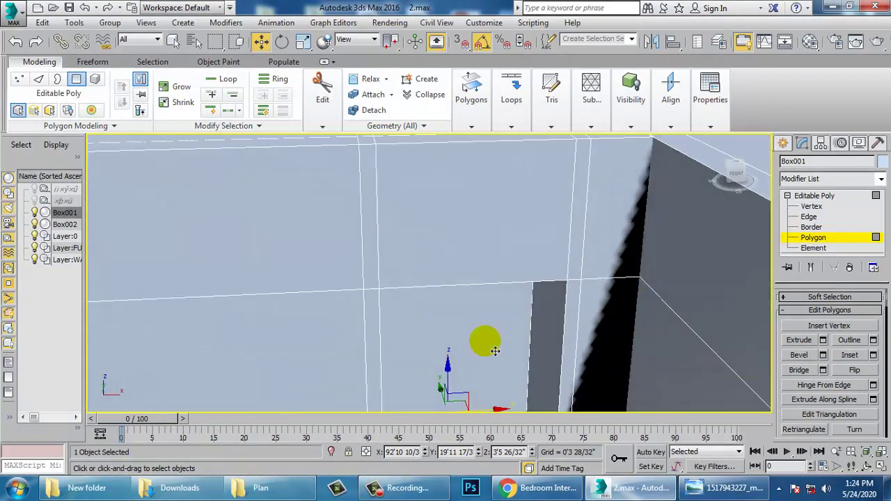
scroll(535, 321, "down", 3)
middle_click_drag(602, 350, 652, 340, "alt")
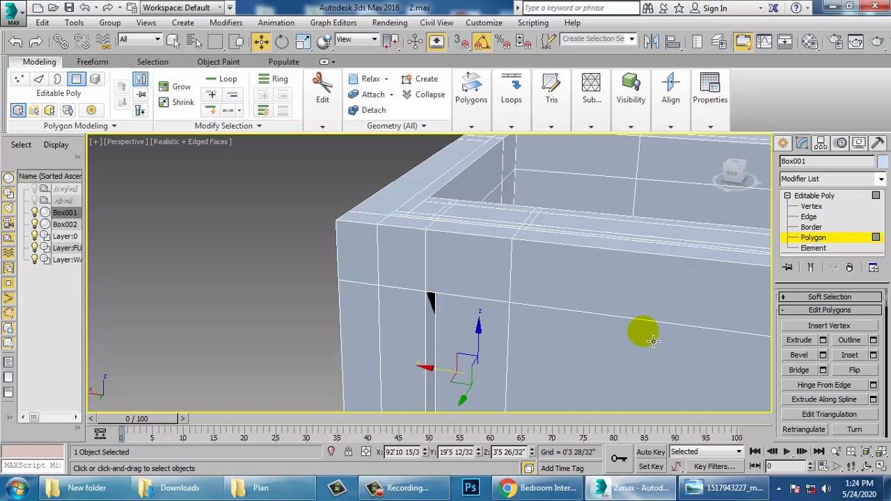
left_click(799, 373)
- Examine the bridged door opening from outside and inside the room in the perspective view
middle_click_drag(446, 372, 689, 380, "alt")
middle_click_drag(334, 362, 478, 357, "alt")
key("alt+w")
middle_click_drag(279, 229, 277, 264)
middle_click_drag(575, 315, 552, 290, "alt")
key("alt+w")
scroll(572, 295, "up", 3)
scroll(572, 295, "down", 6)
scroll(541, 330, "up", 5)
scroll(571, 313, "up", 3)
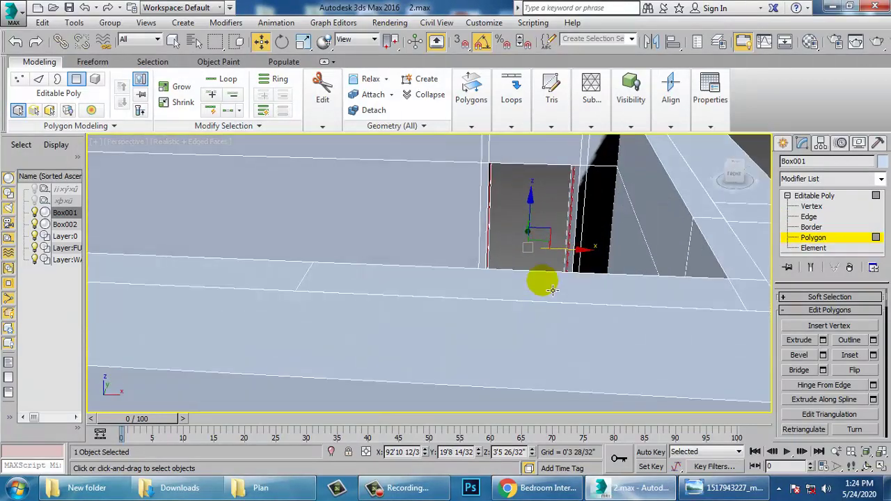
- Check the door opening against the plan in the top view and survey the whole room in perspective
key("alt+w")
key("alt+w")
mouse_move(367, 242)
middle_mouse_down()
mouse_move(338, 237)
mouse_move(361, 232)
middle_mouse_up()
middle_click_drag(379, 275, 401, 302)
scroll(402, 286, "up", 2)
middle_click_drag(310, 293, 332, 296)
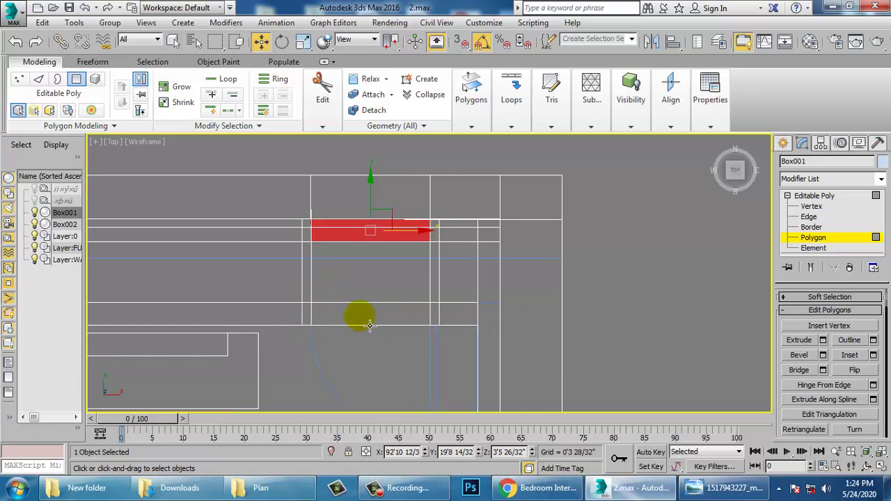
middle_click_drag(369, 325, 486, 259)
scroll(439, 296, "down", 3)
middle_click_drag(386, 344, 499, 269)
scroll(499, 269, "down", 3)
middle_click_drag(488, 300, 498, 322)
scroll(467, 295, "up", 3)
scroll(493, 317, "down", 3)
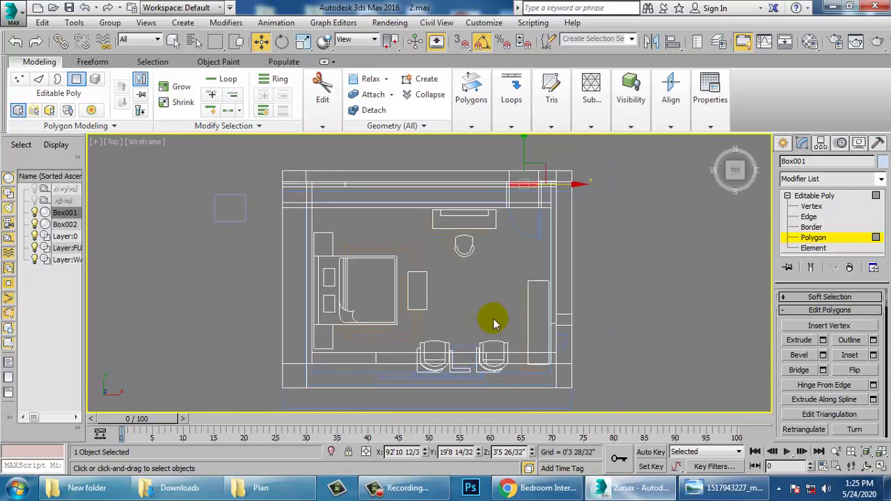
key("alt+w")
scroll(635, 364, "down", 3)
key("alt+w")
scroll(592, 352, "down", 5)
middle_click_drag(593, 352, 478, 292, "alt")
scroll(455, 310, "up", 5)
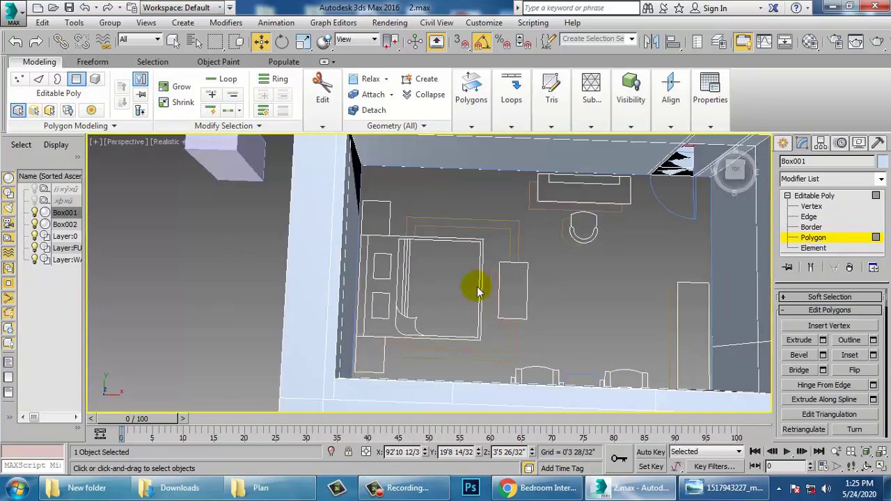
- Draw a box over the bed outline in the top view, about 6'2" by 7'6", and show it in perspective
key("alt+w")
middle_click(279, 215)
key("alt+w")
middle_click_drag(318, 238, 342, 219)
scroll(342, 217, "up", 4)
middle_click_drag(389, 262, 328, 205)
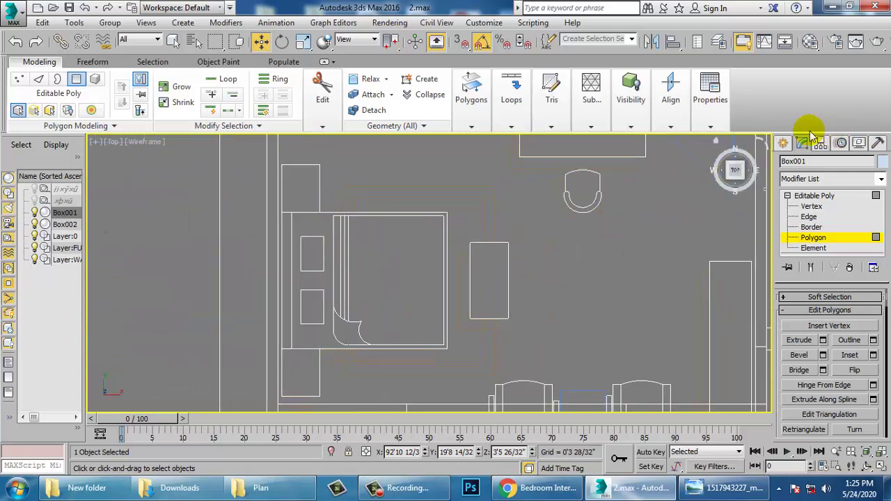
left_click(782, 144)
left_click(805, 225)
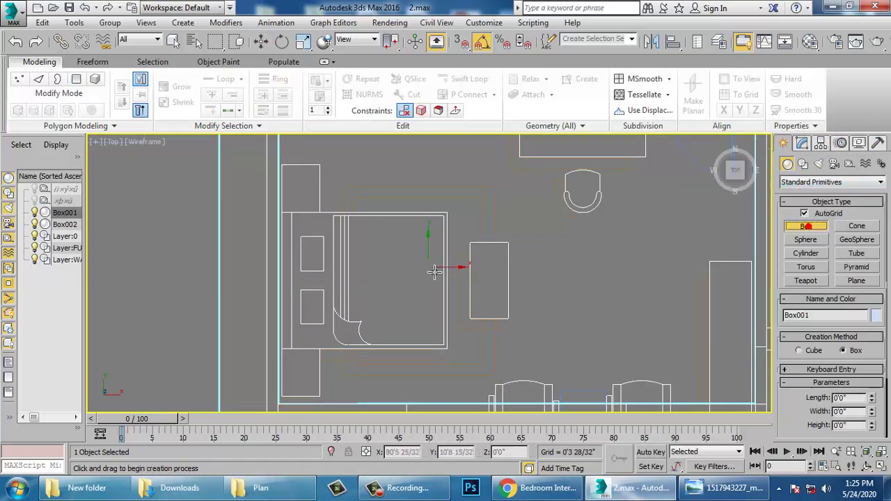
scroll(389, 252, "up", 4)
scroll(299, 245, "down", 2)
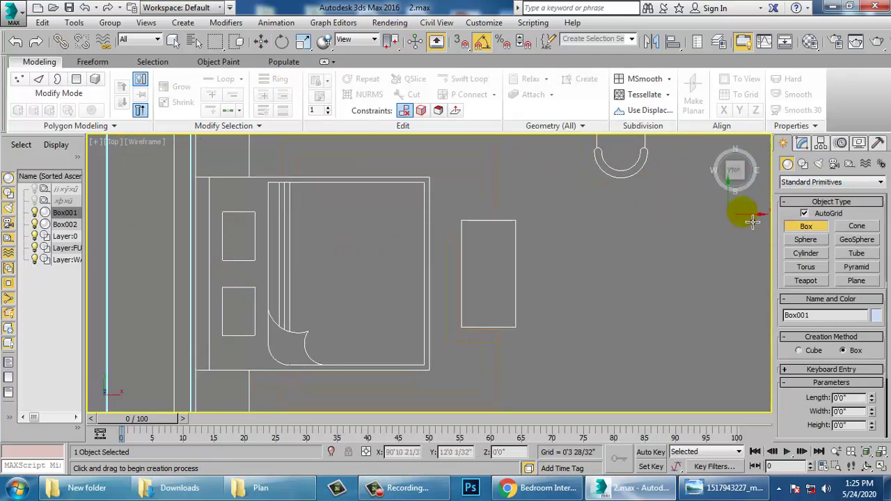
left_click_drag(204, 183, 438, 380)
left_click(435, 354)
key("w")
key("alt+w")
right_click(563, 312)
key("alt+w")
key("z")
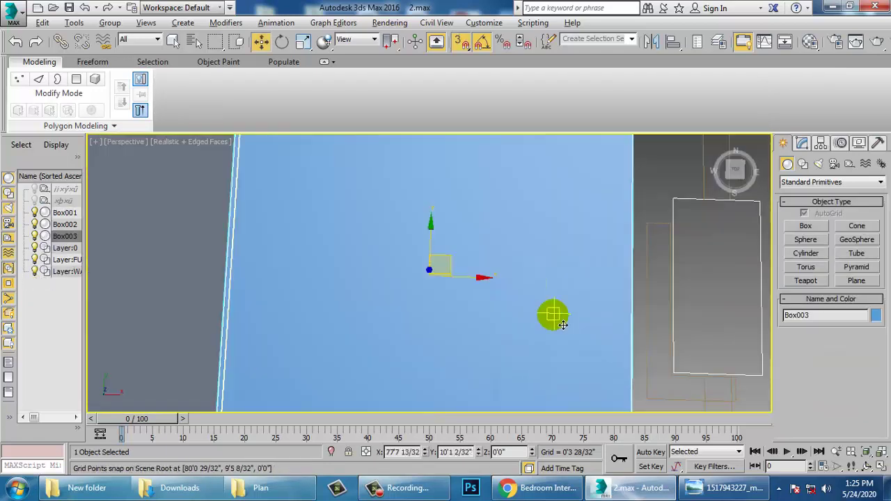
middle_click_drag(564, 325, 480, 259, "alt")
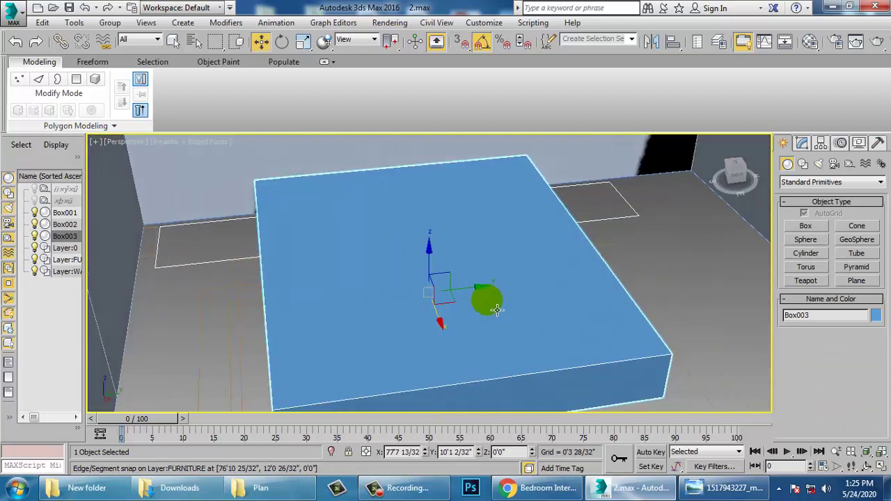
middle_click_drag(519, 314, 471, 309, "alt")
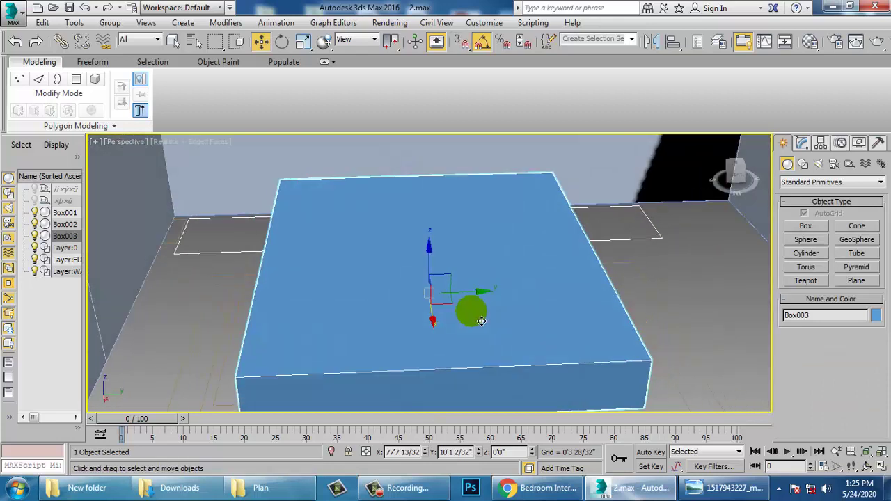
- Set the bed box's height to 1.2 feet
left_click(804, 142)
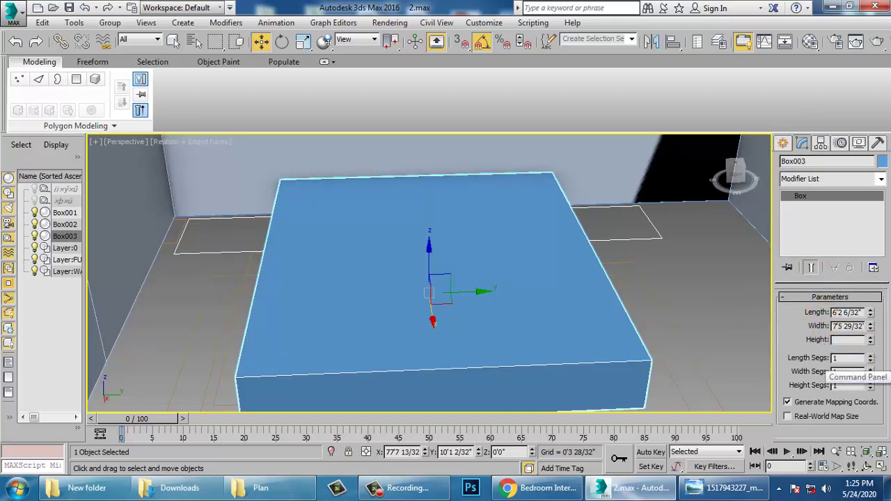
type("1.2")
key("Return")
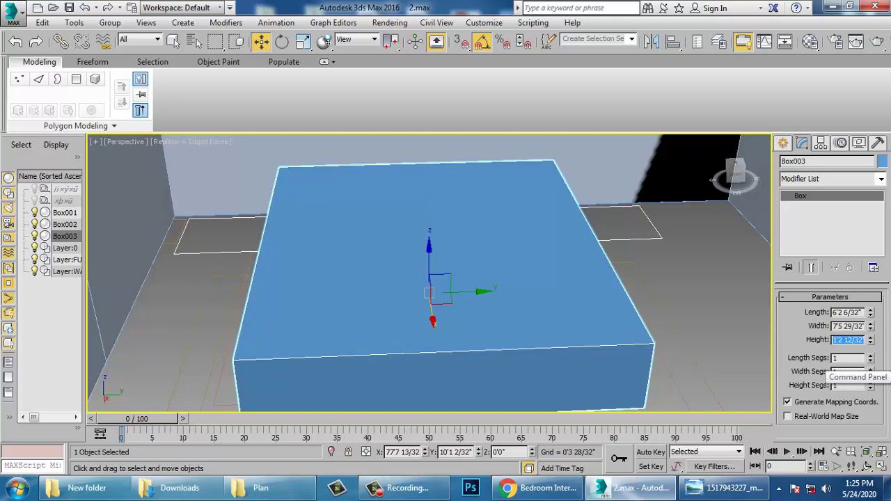
- Try bed box heights of 1'6" and 0.3 feet, and settle on a height of 1'3 19/32"
middle_click_drag(539, 261, 572, 251, "alt")
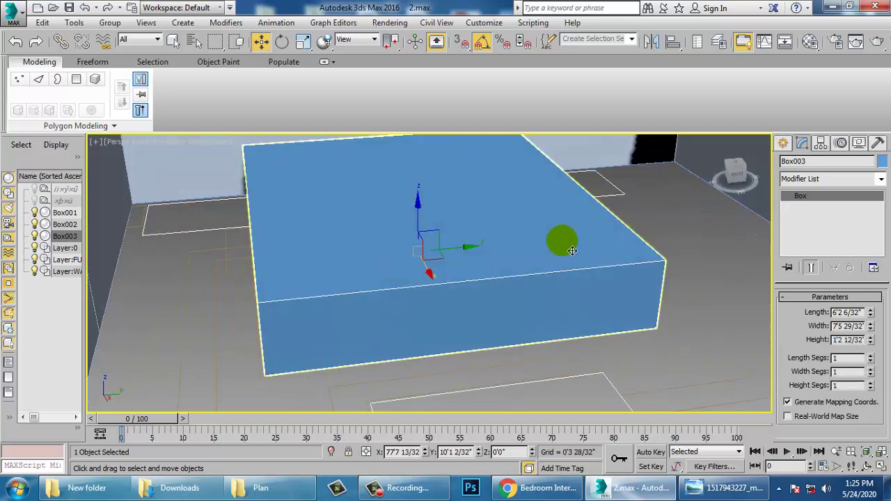
key("alt+x")
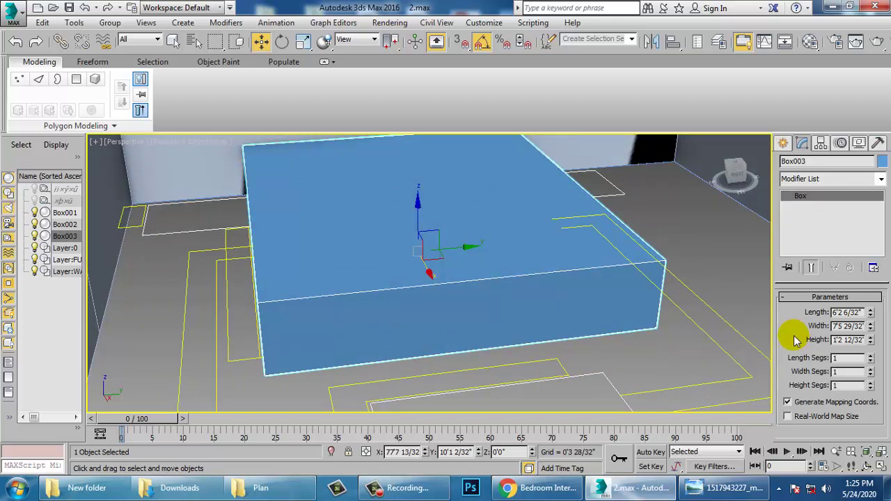
key("alt+x")
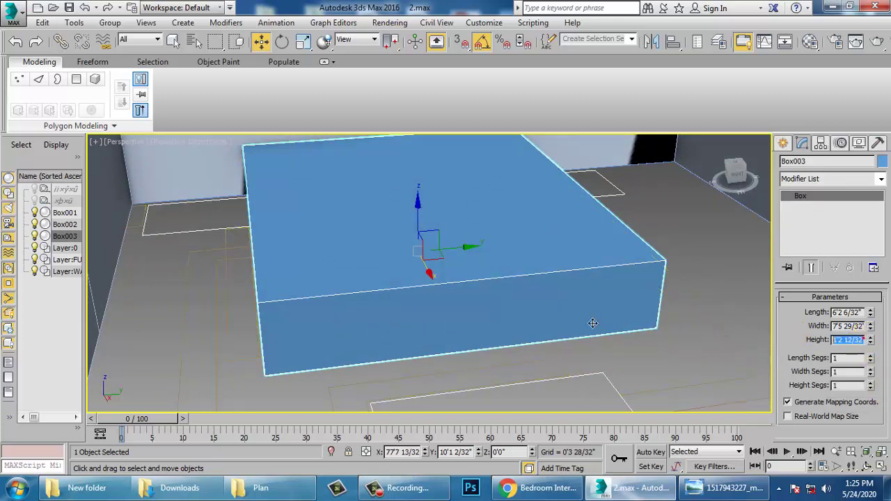
key("Return")
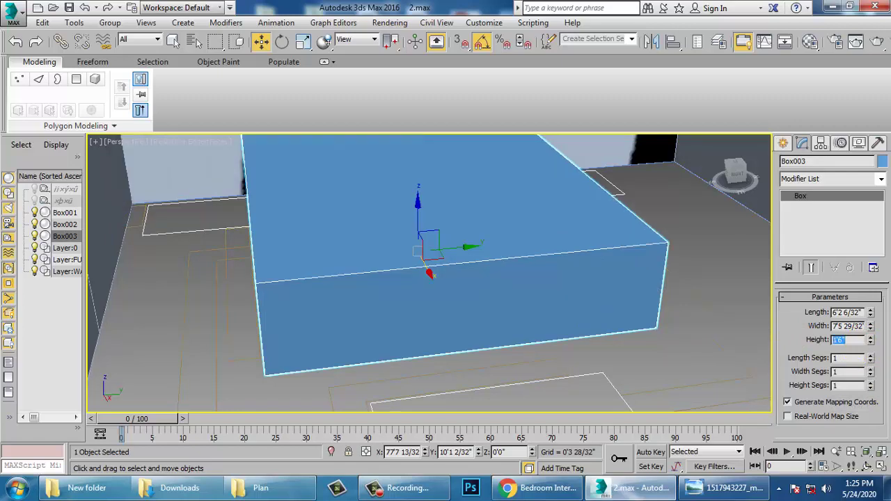
middle_click_drag(344, 294, 491, 299, "alt")
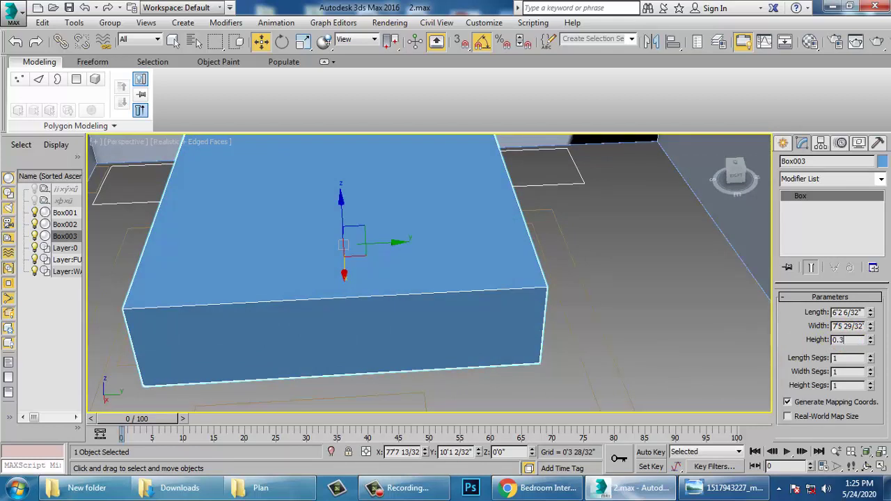
key("Return")
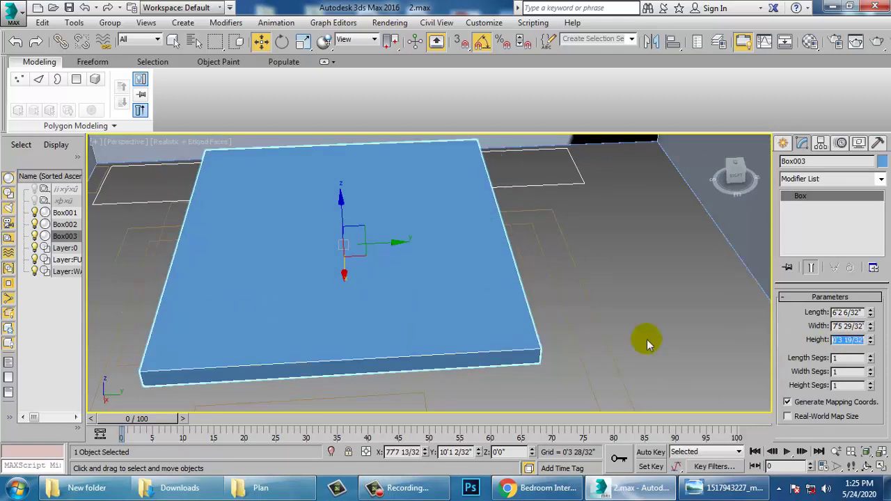
key("Return")
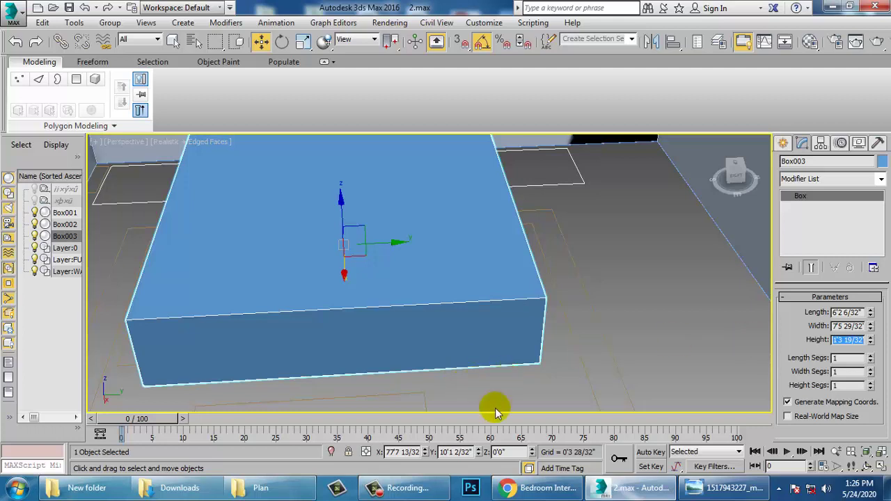
- Raise the bed box off the floor, trying a Z position of 0.4 feet and settling on 0.2 feet
double_click(499, 454)
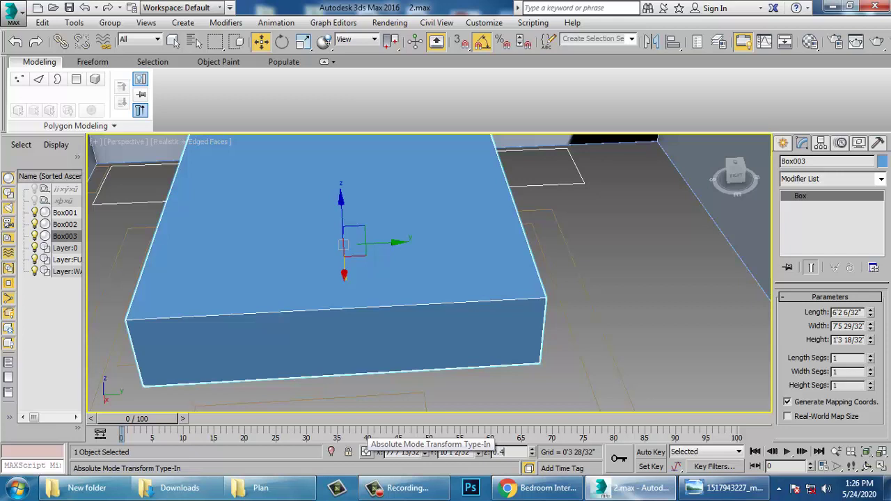
left_click(366, 452)
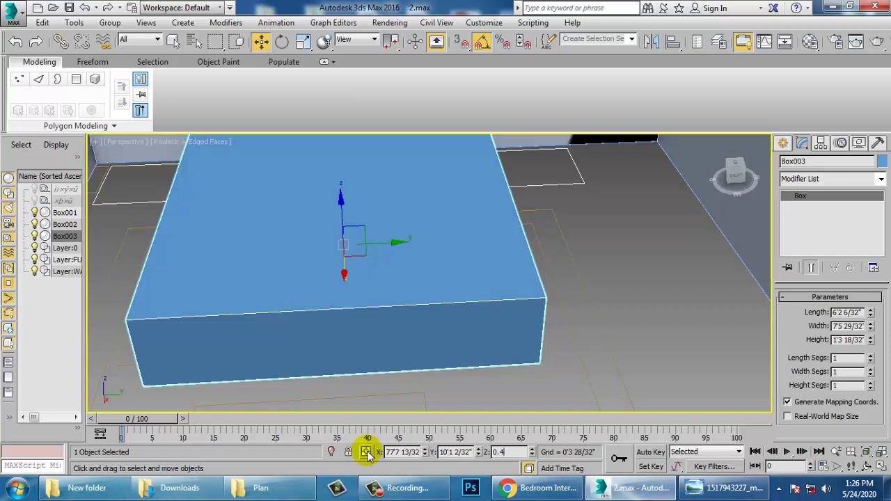
key("Return")
middle_click_drag(409, 327, 418, 302, "alt")
left_click(521, 452)
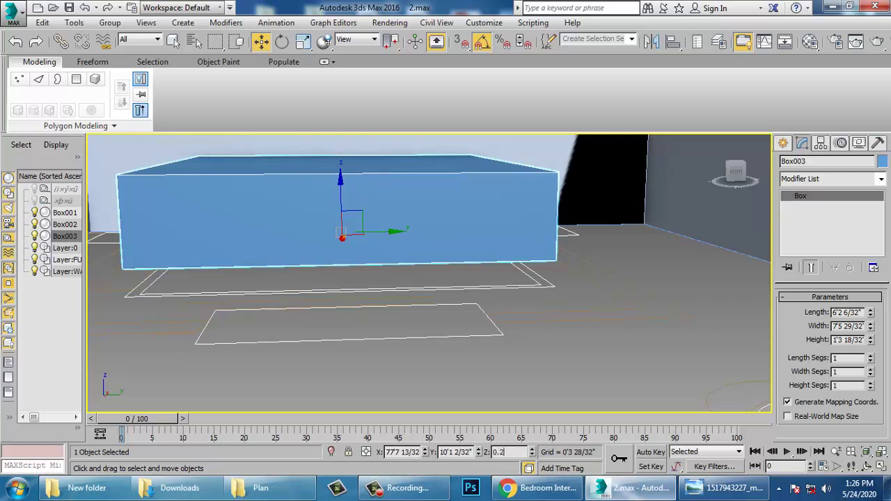
key("Return")
middle_click_drag(209, 378, 481, 308, "alt")
scroll(515, 280, "down", 5)
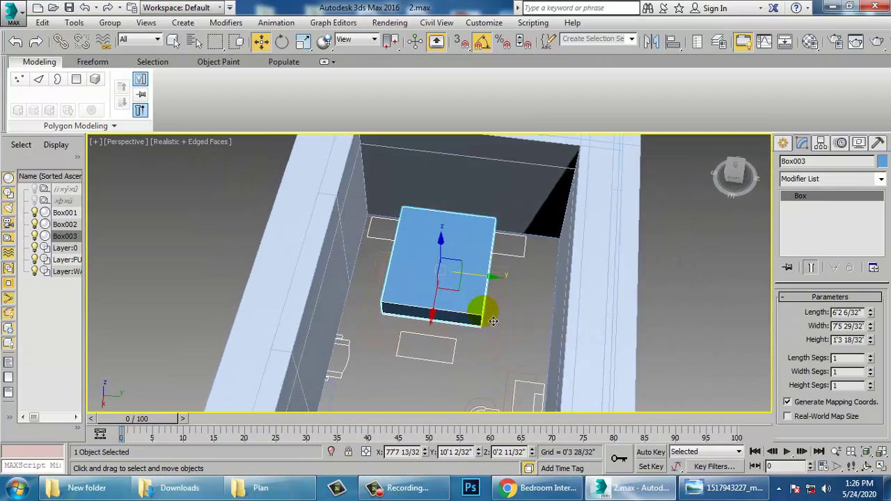
- Compare the bed box with the furniture plan in the top view and within the room in perspective
key("alt+w")
left_click(264, 170)
key("alt+w")
scroll(260, 185, "down", 3)
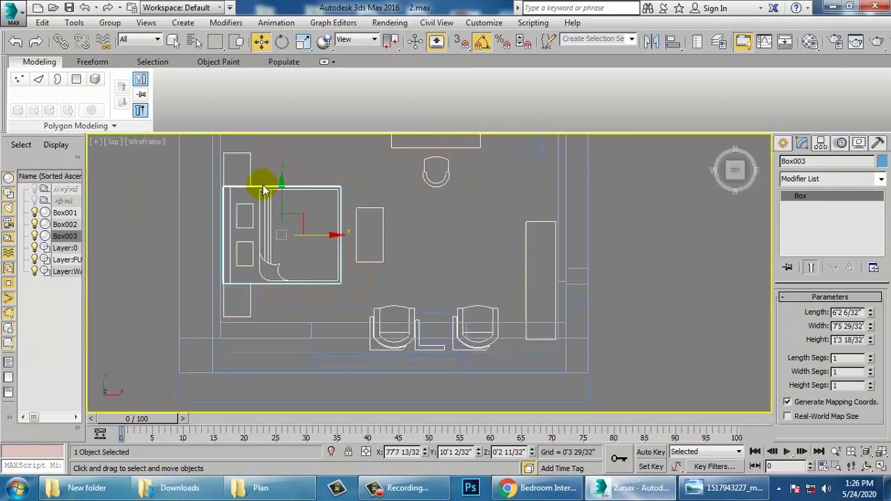
scroll(284, 213, "up", 2)
scroll(355, 251, "up", 4)
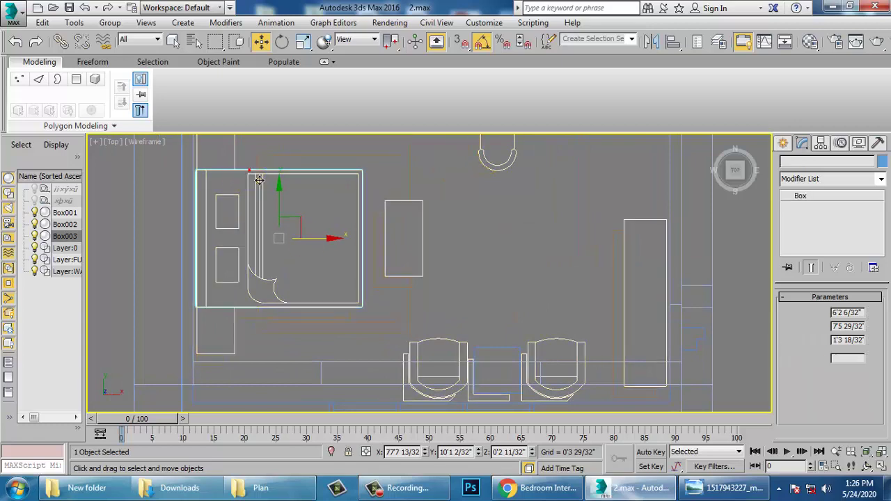
key("alt+w")
left_click(533, 318)
key("alt+w")
middle_click_drag(499, 317, 468, 284, "alt")
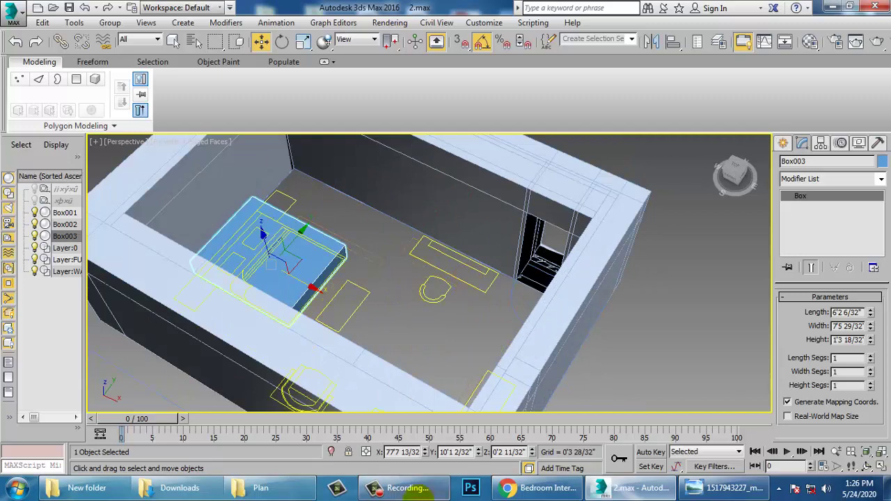